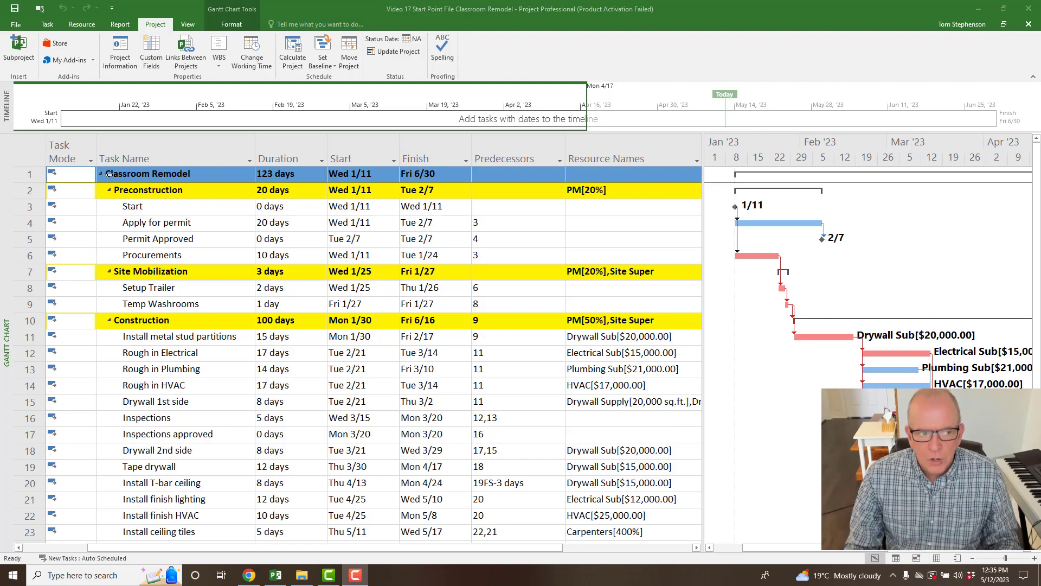
# Open the notes of the Classroom Remodel summary task, read through the Project Review Checklist and close the task information.
pyautogui.doubleClick(141, 174)
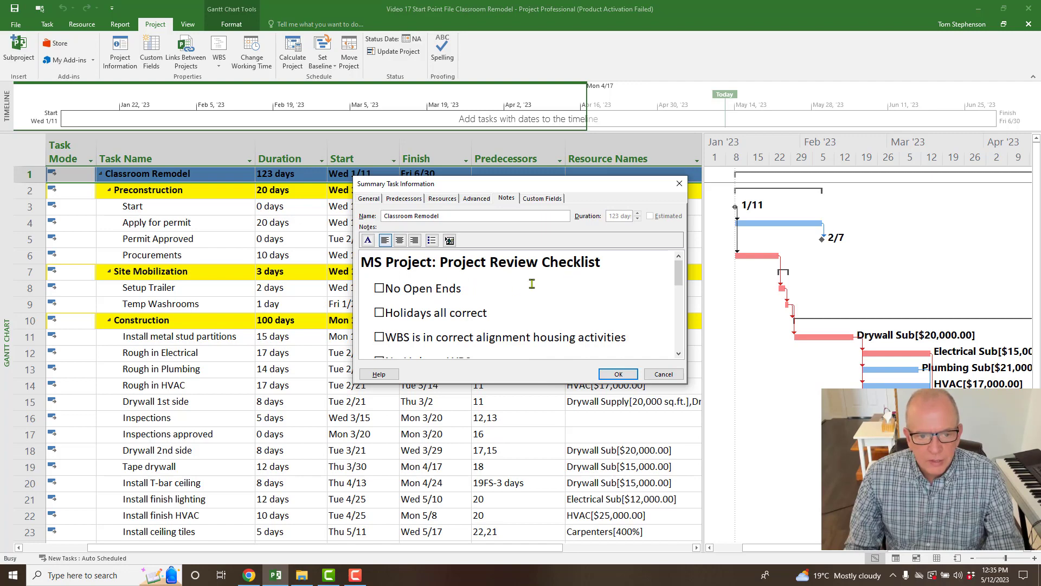
pyautogui.moveTo(682, 276); pyautogui.dragTo(677, 291)
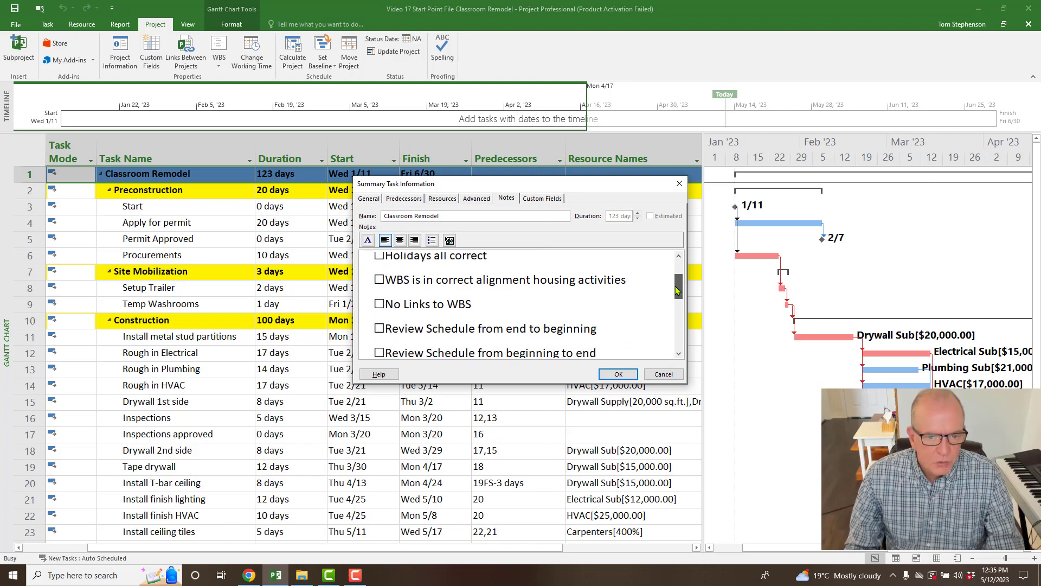
pyautogui.moveTo(677, 291); pyautogui.dragTo(676, 302)
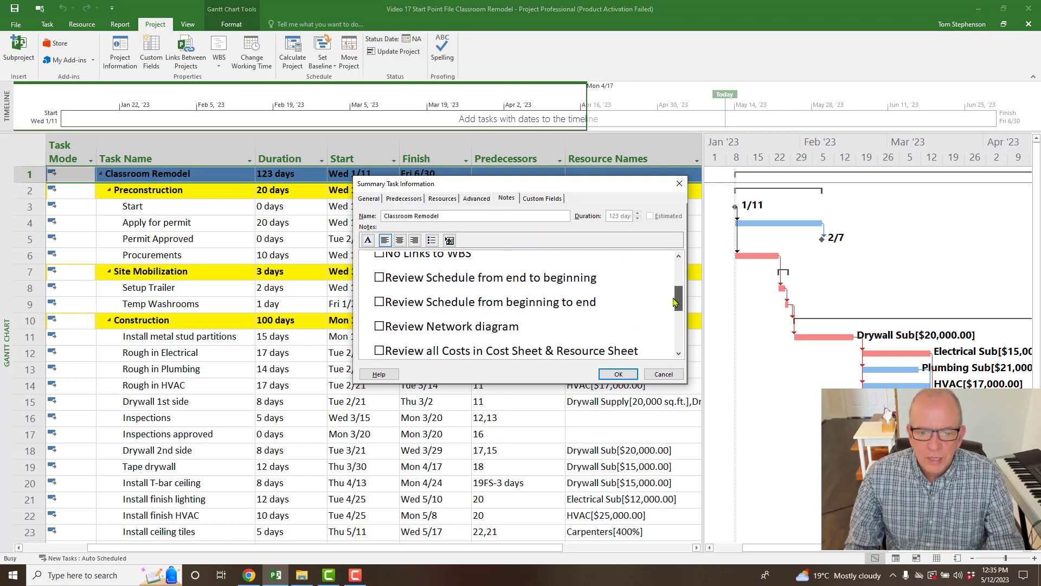
pyautogui.moveTo(676, 302); pyautogui.dragTo(668, 317)
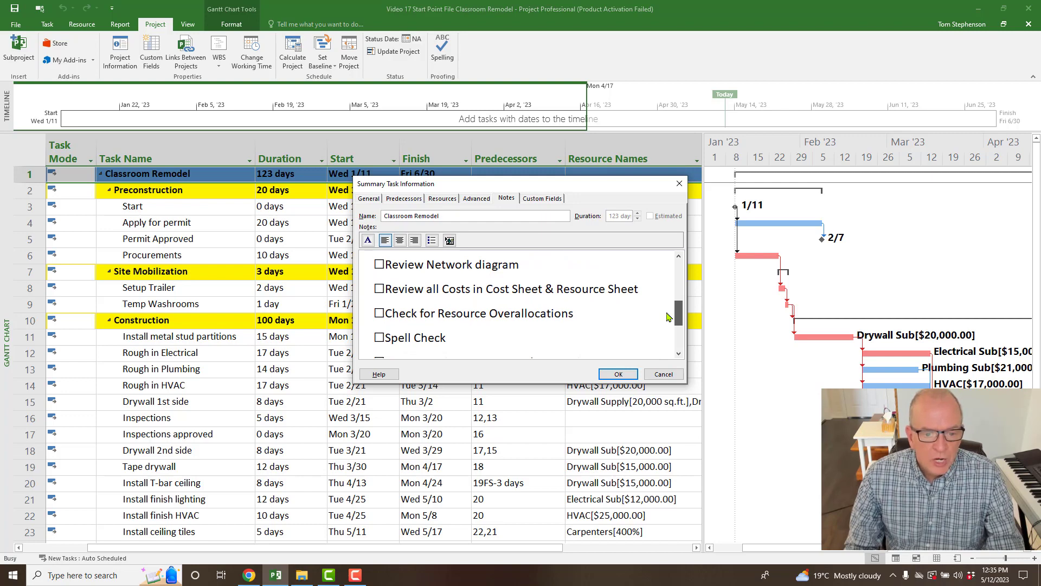
pyautogui.moveTo(668, 318); pyautogui.dragTo(665, 322)
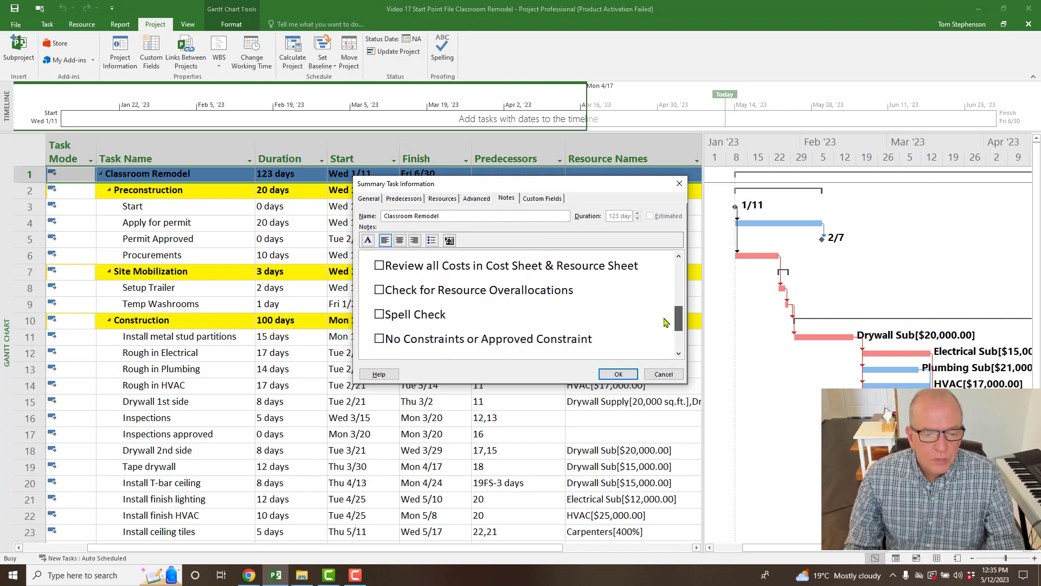
pyautogui.moveTo(667, 322); pyautogui.dragTo(667, 322)
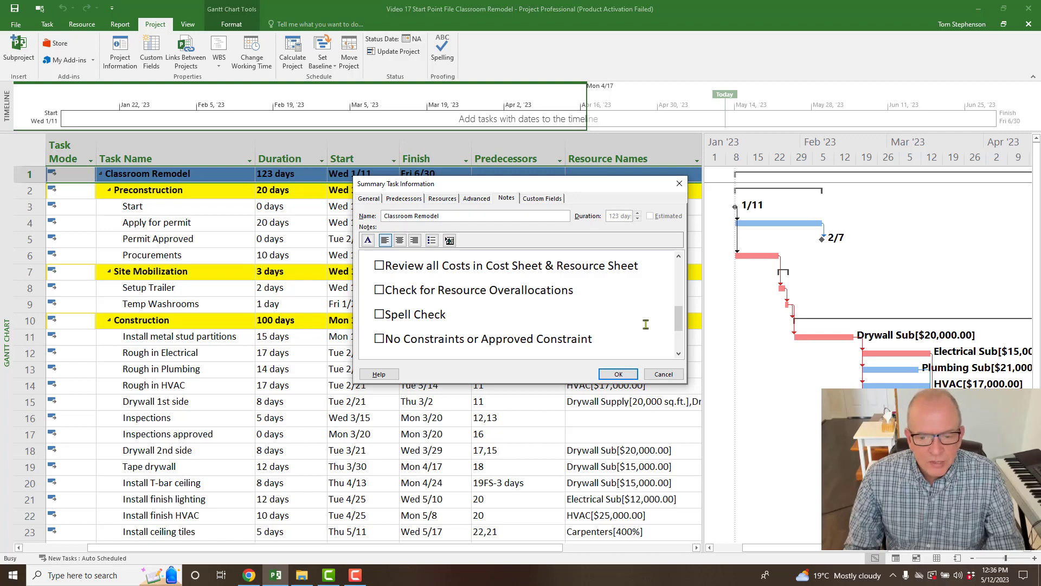
pyautogui.moveTo(678, 324); pyautogui.dragTo(678, 274)
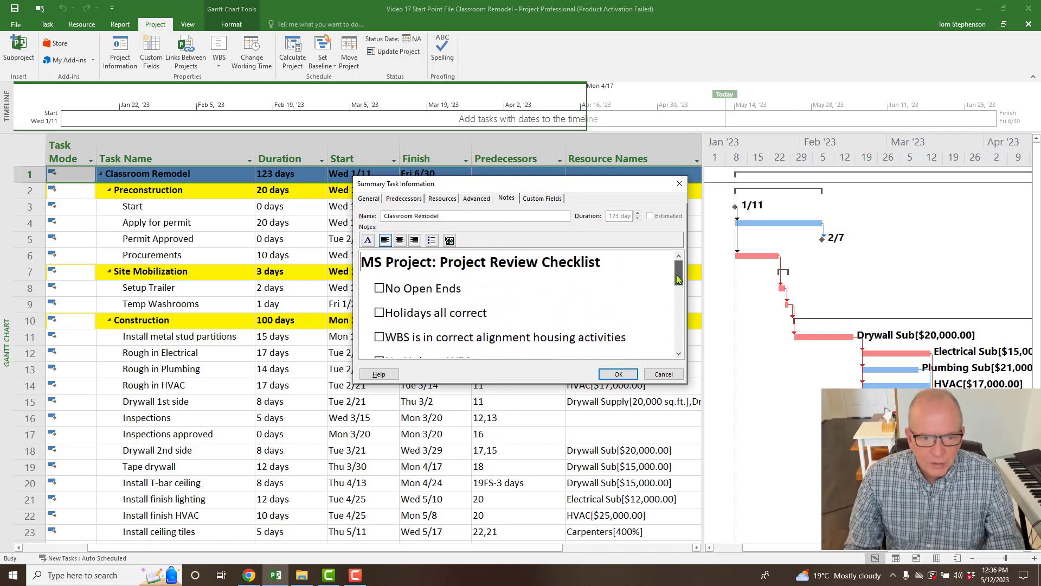
pyautogui.moveTo(570, 190); pyautogui.dragTo(622, 307)
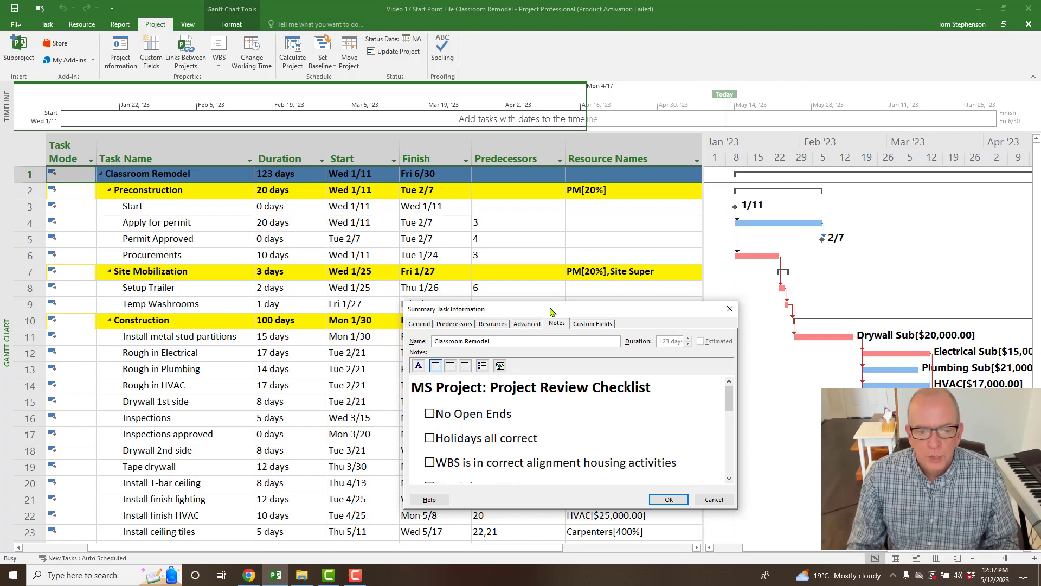
pyautogui.click(730, 310)
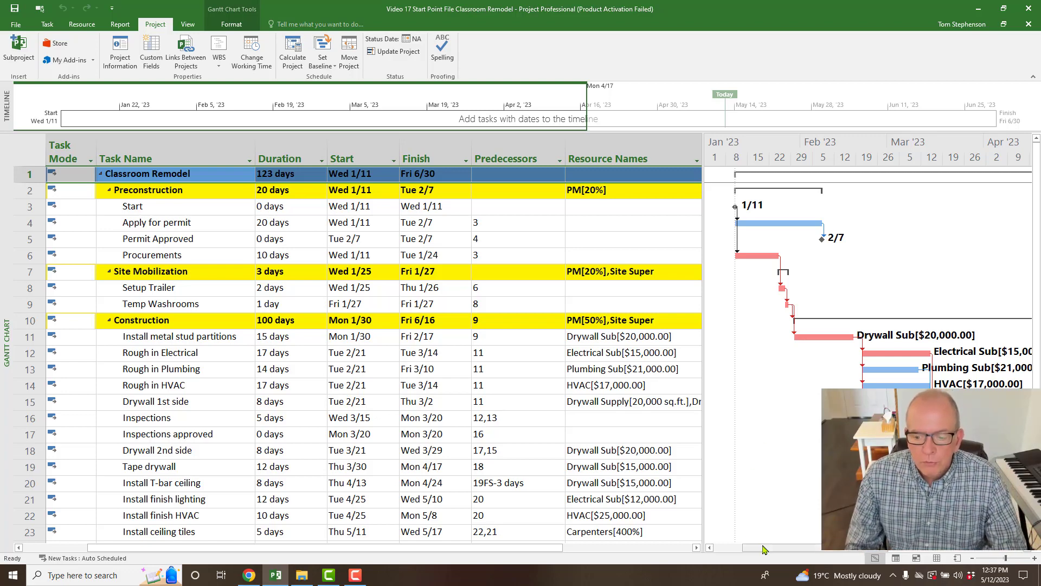
# Examine the Gantt bars and link lines from Preconstruction through Closeout for open ends, including the Permit Approved milestone.
pyautogui.moveTo(705, 464); pyautogui.dragTo(545, 464)
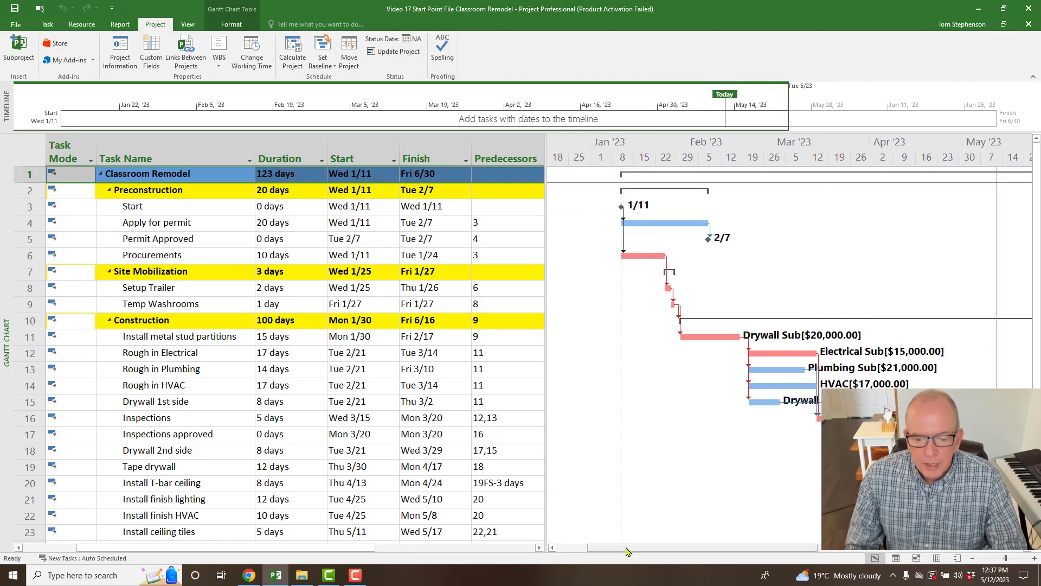
pyautogui.moveTo(634, 548); pyautogui.dragTo(665, 550)
pyautogui.scroll(-1, 683, 418)
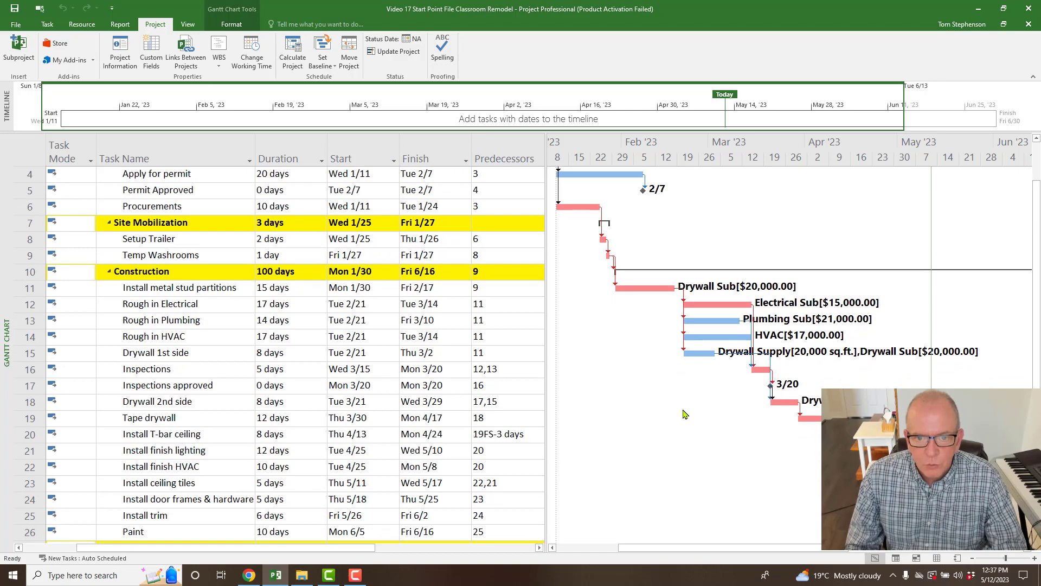
pyautogui.scroll(1, 684, 415)
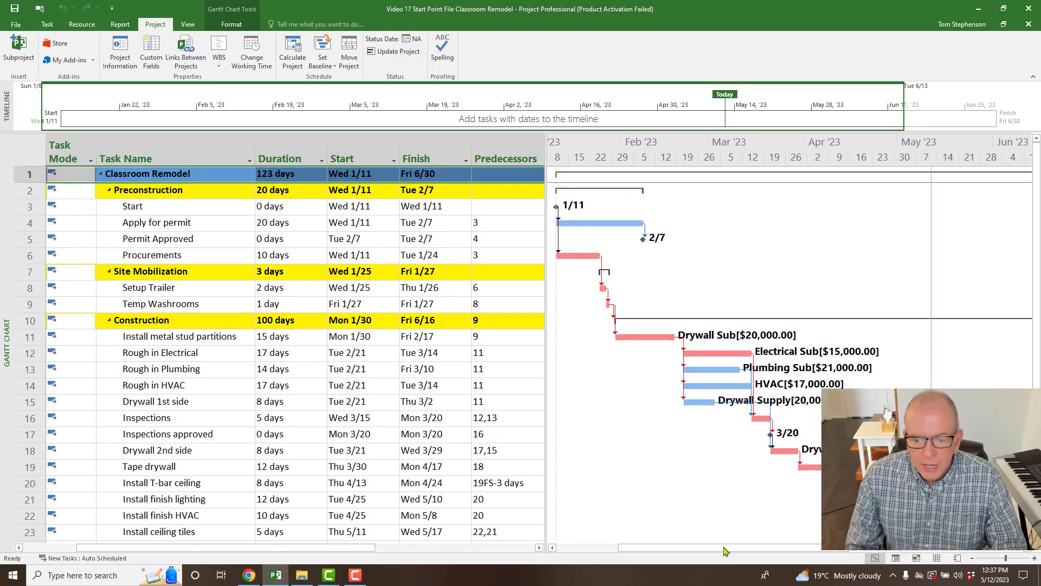
pyautogui.moveTo(729, 553); pyautogui.dragTo(770, 553)
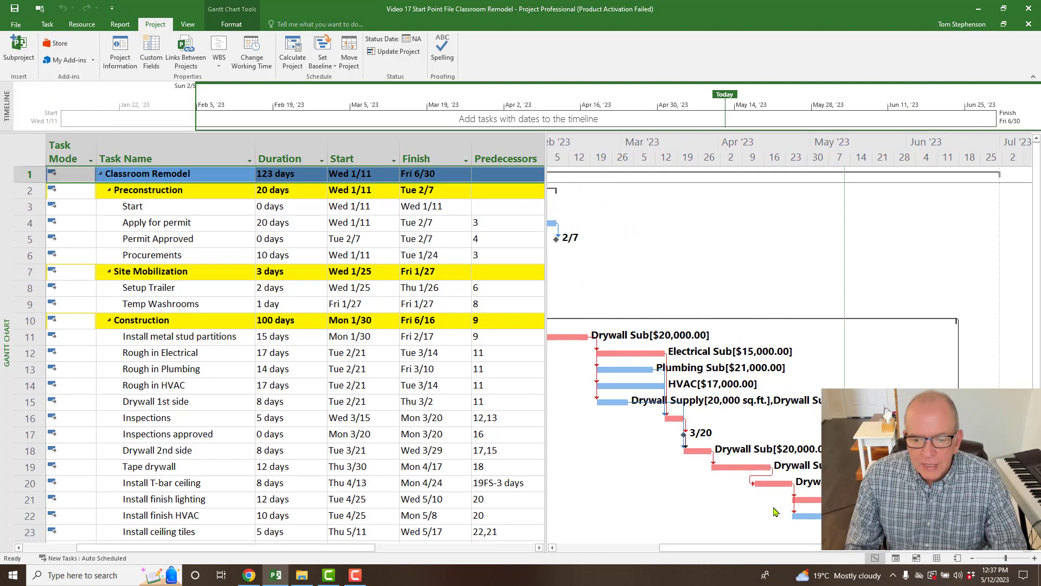
pyautogui.scroll(-5, 779, 498)
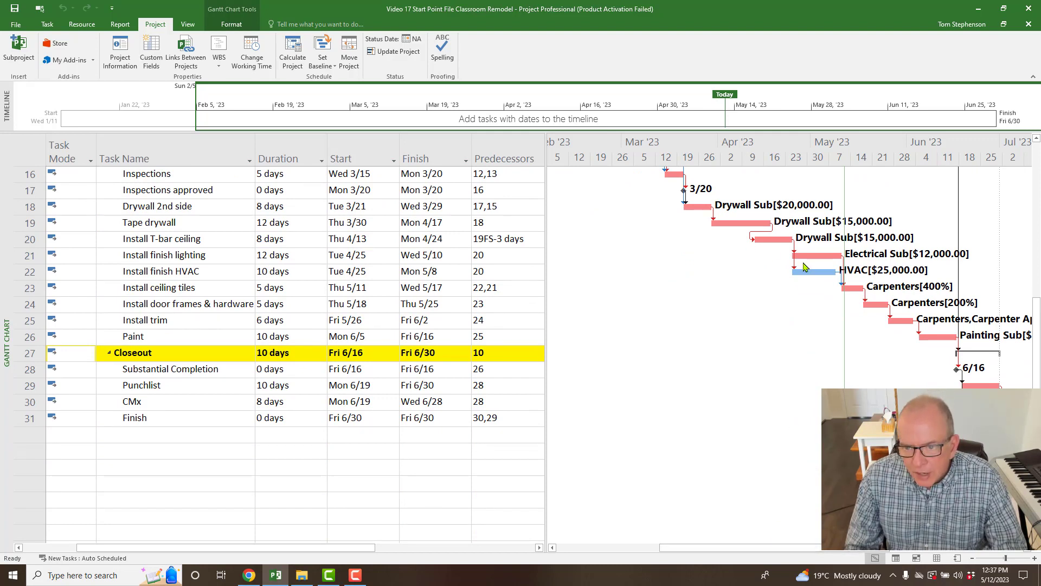
pyautogui.moveTo(762, 548); pyautogui.dragTo(694, 548)
pyautogui.scroll(5, 750, 486)
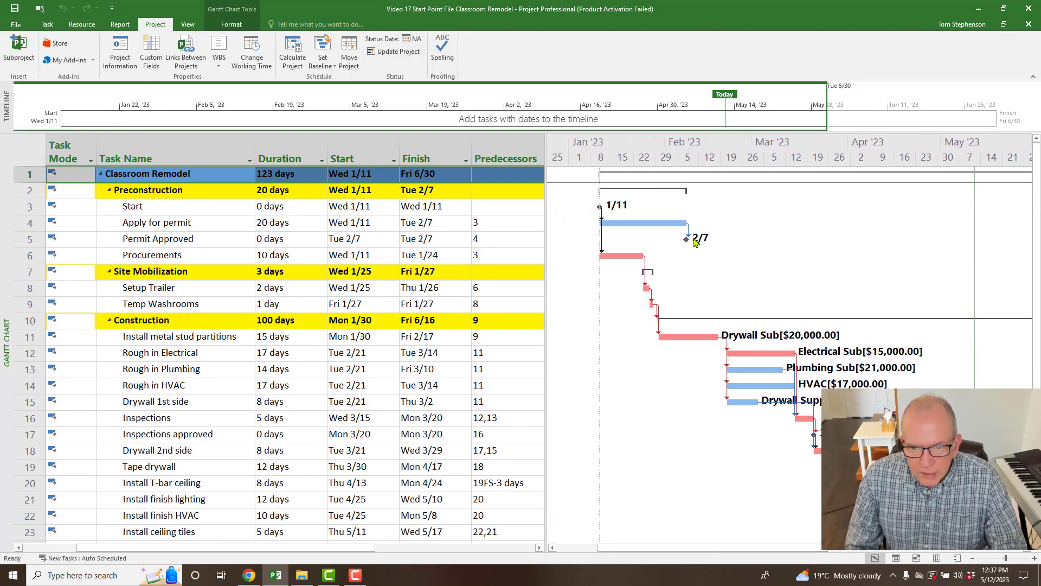
pyautogui.press('ctrl')
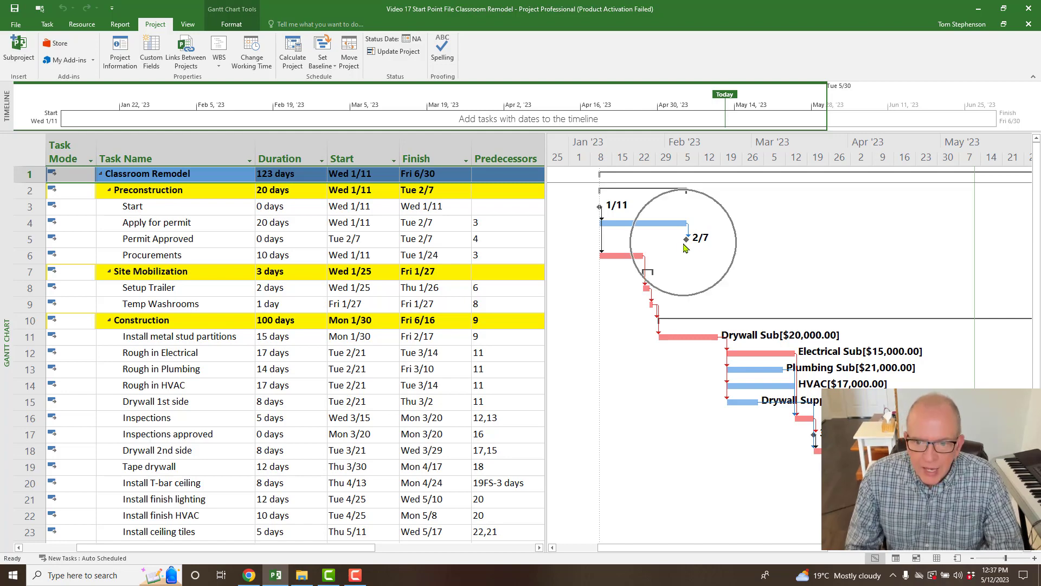
pyautogui.press('ctrl')
pyautogui.press('ctrl')
pyautogui.press('ctrl')
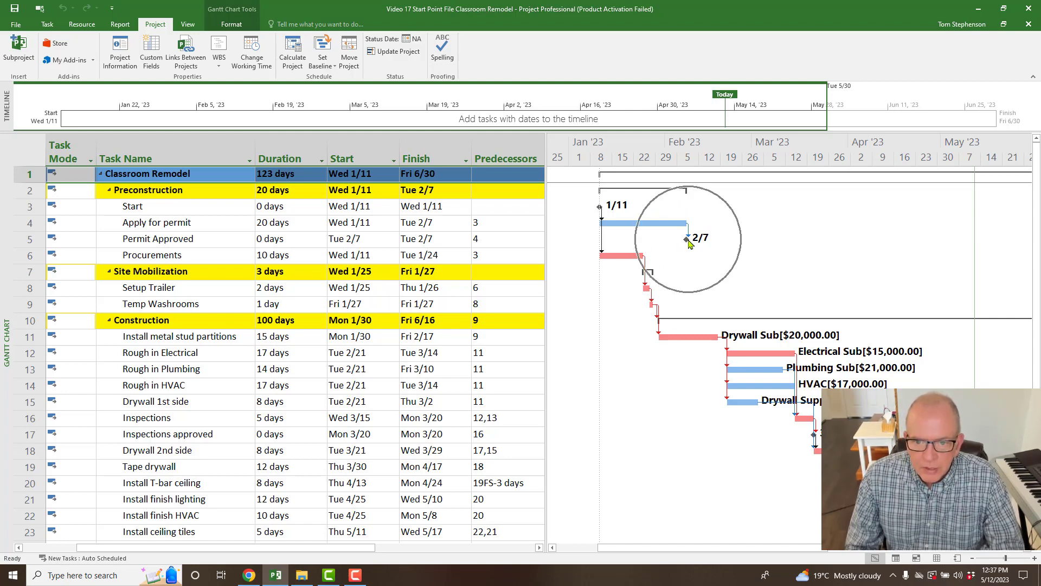
pyautogui.press('ctrl')
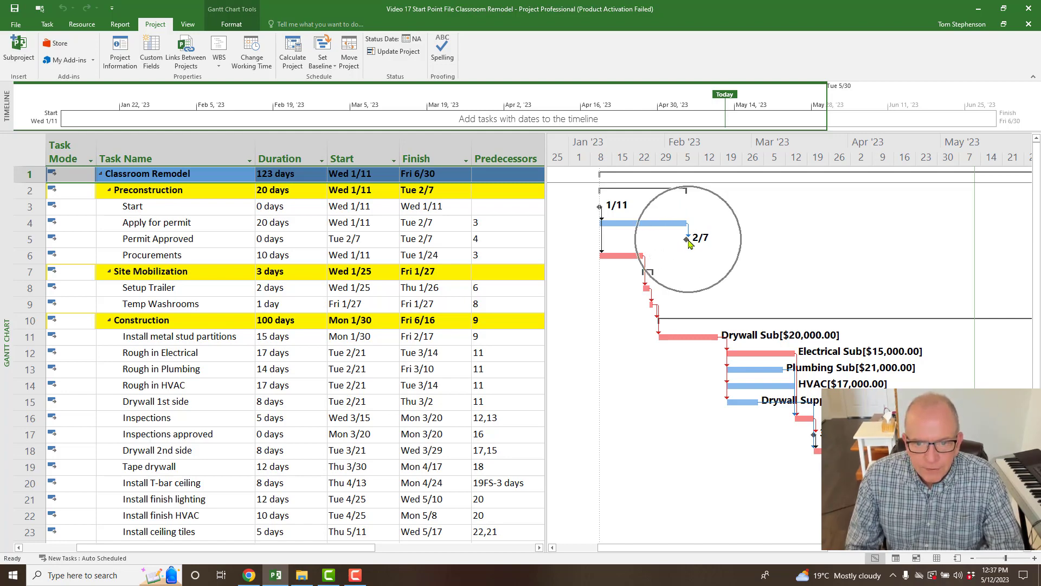
# Add task 5, Permit Approved, as a second predecessor of Setup Trailer so its predecessors read 6,5.
pyautogui.moveTo(547, 267); pyautogui.dragTo(565, 271)
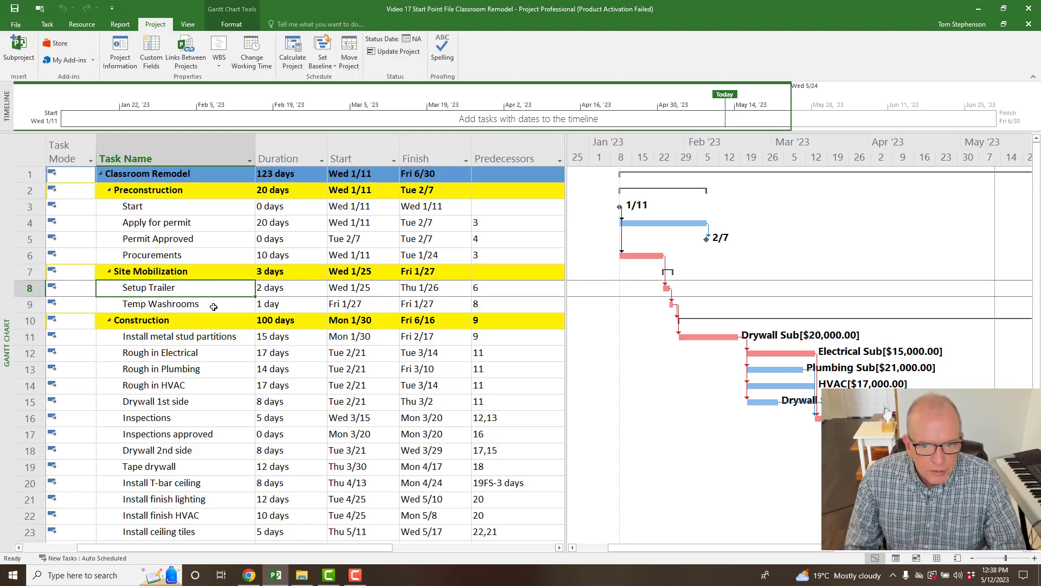
pyautogui.click(214, 306)
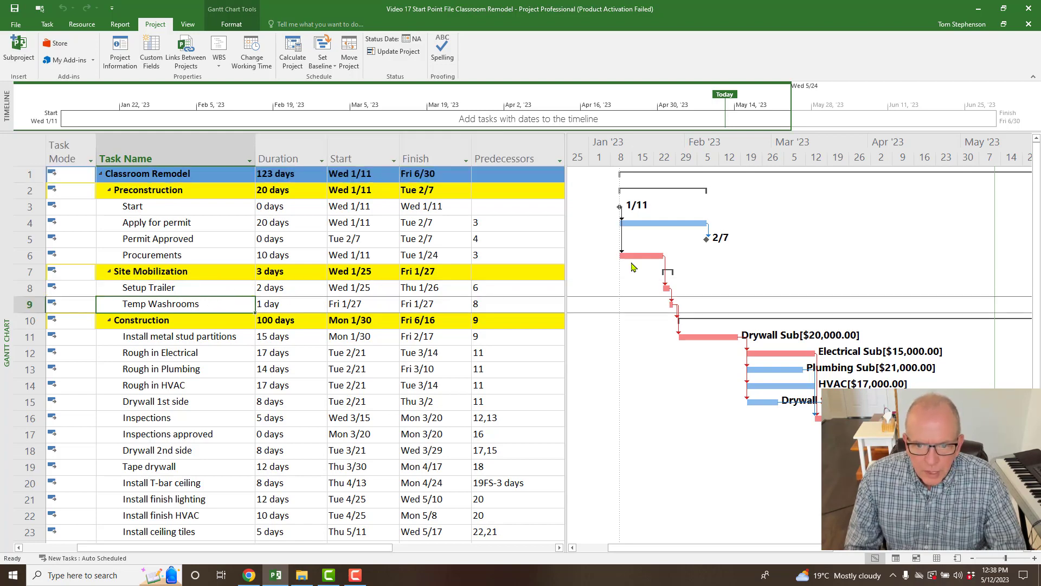
pyautogui.click(495, 291)
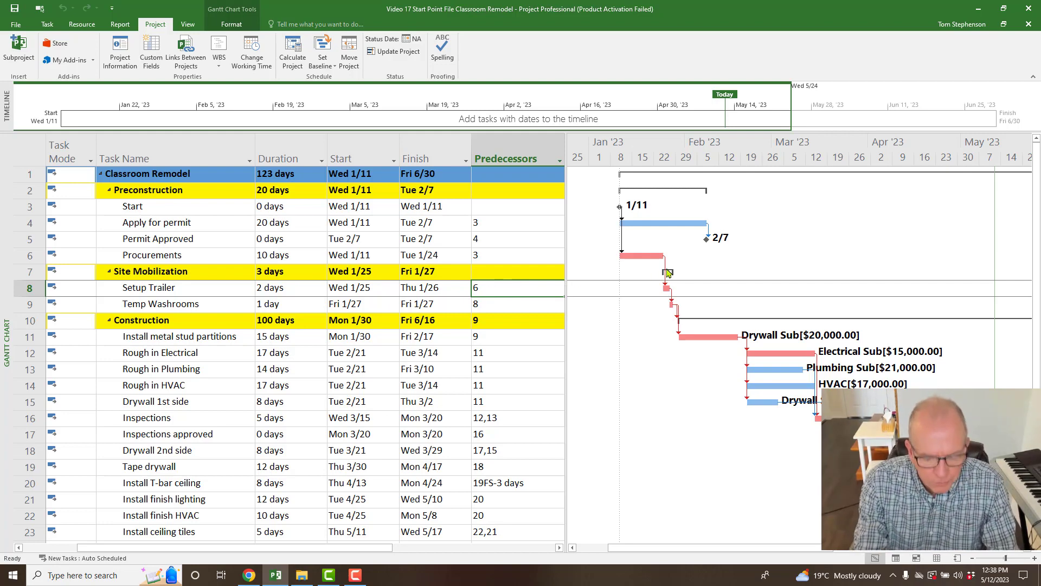
pyautogui.write(',5')
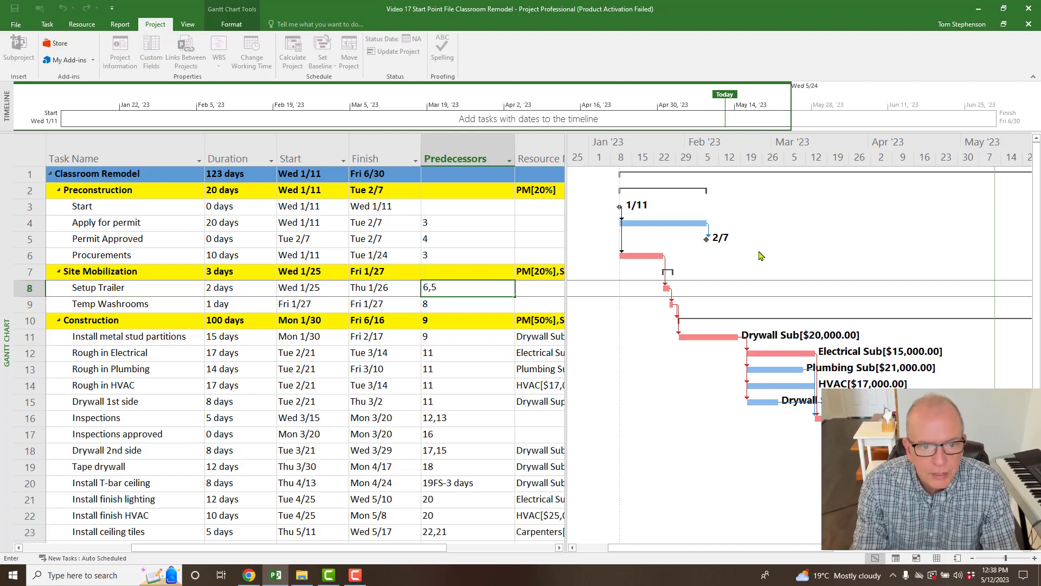
pyautogui.press('Return')
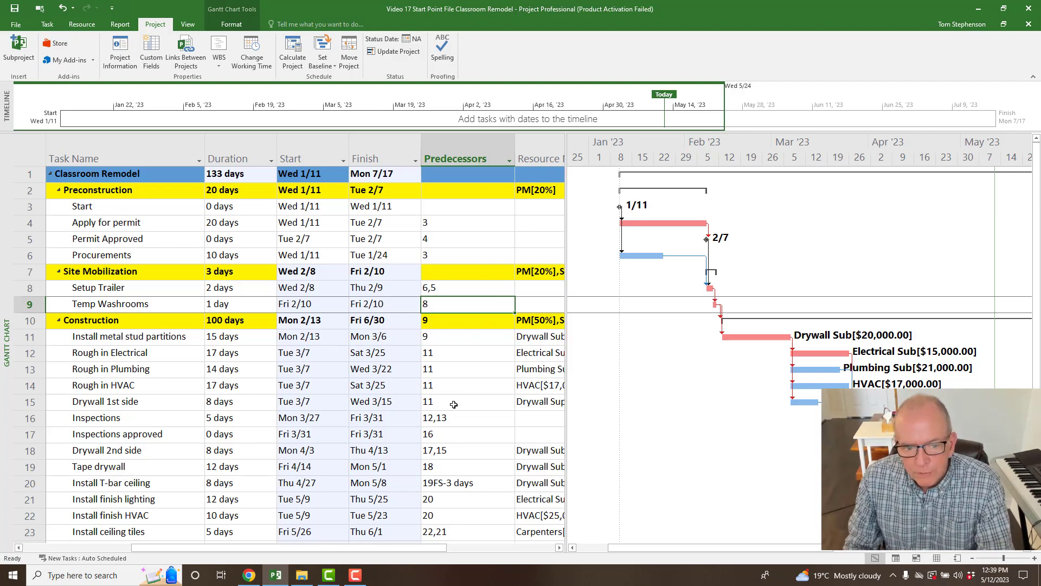
# Check the predecessors of every task from Start to Finish for missing links.
pyautogui.click(475, 222)
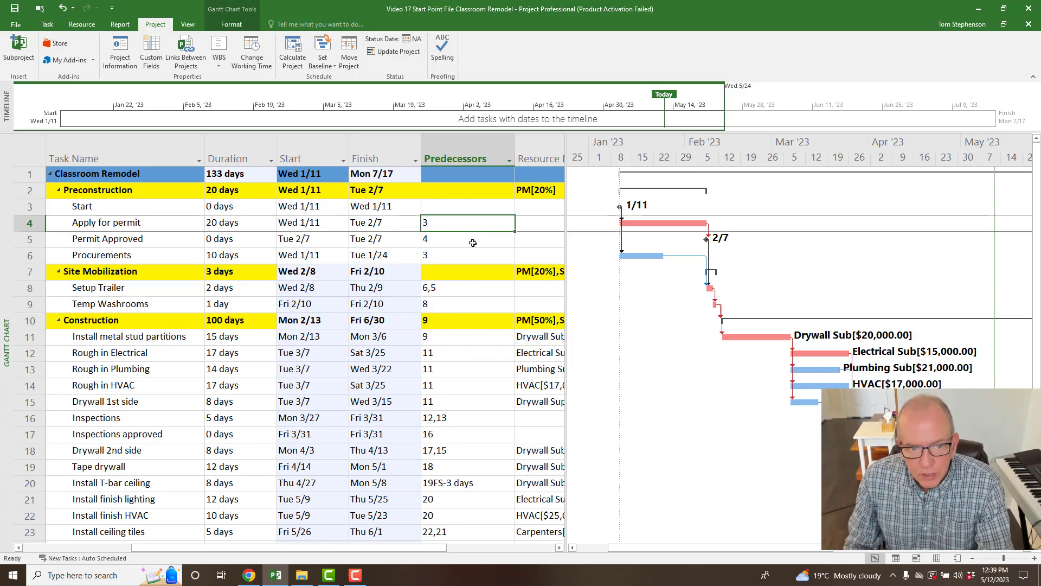
pyautogui.click(472, 242)
pyautogui.scroll(-2, 434, 430)
pyautogui.scroll(-2, 434, 430)
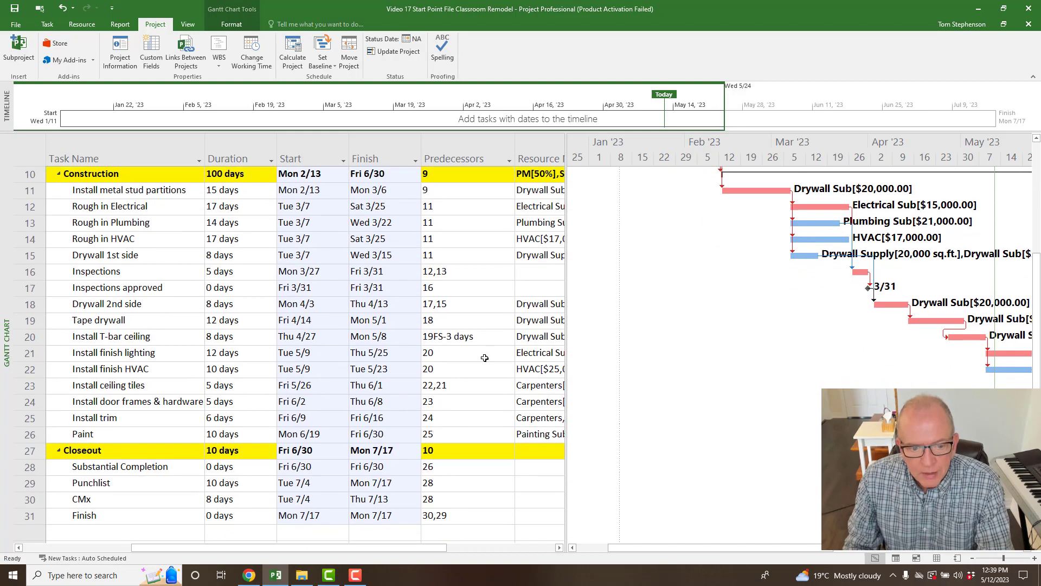
pyautogui.scroll(3, 494, 297)
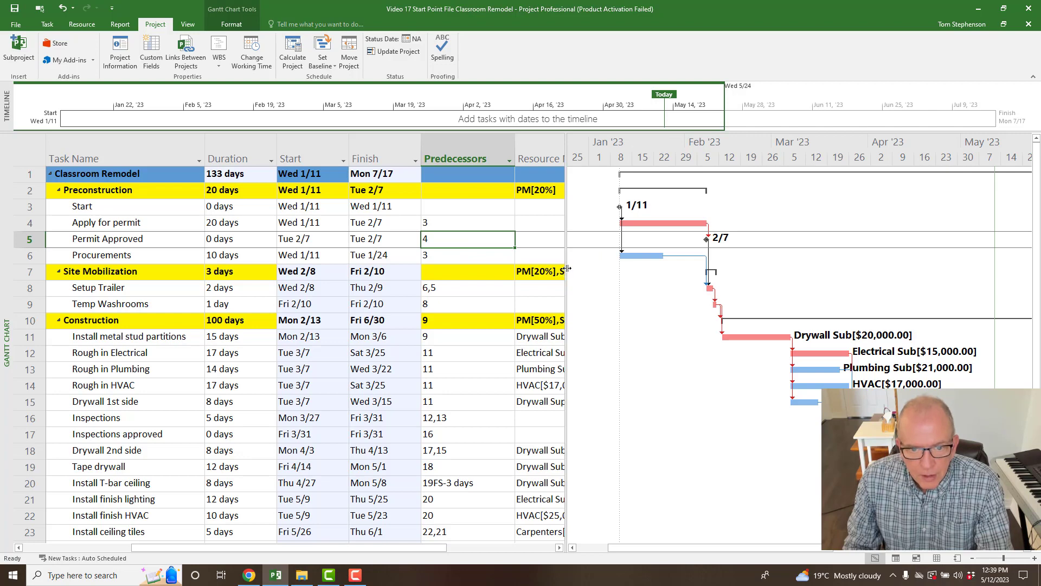
pyautogui.moveTo(564, 271); pyautogui.dragTo(658, 271)
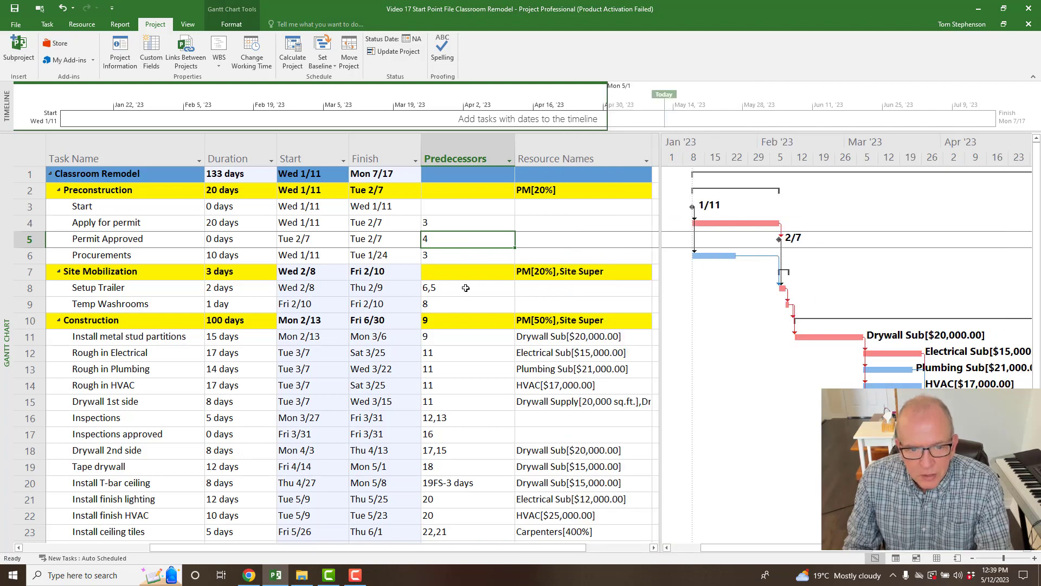
pyautogui.click(470, 222)
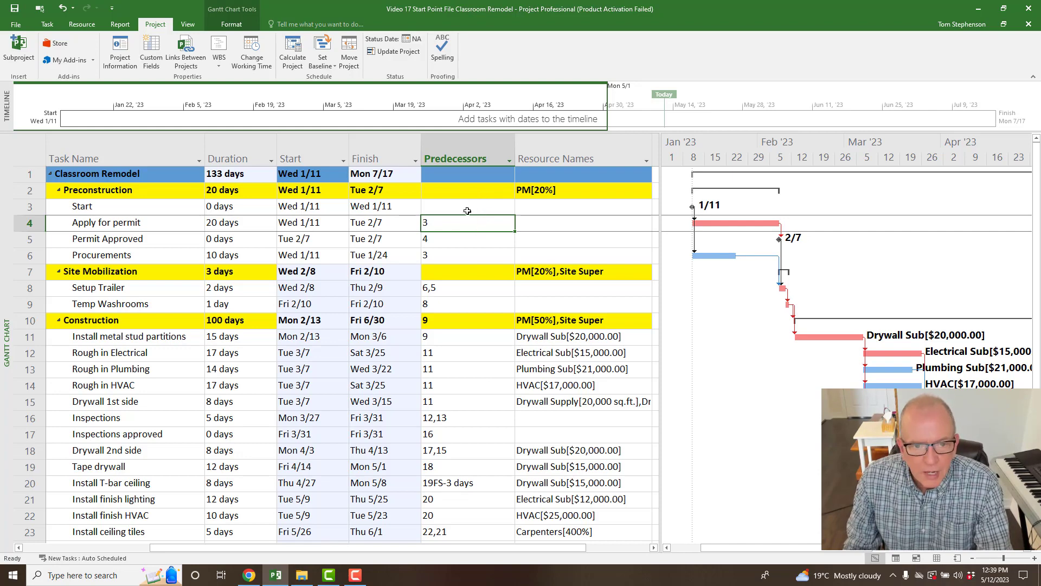
pyautogui.click(467, 211)
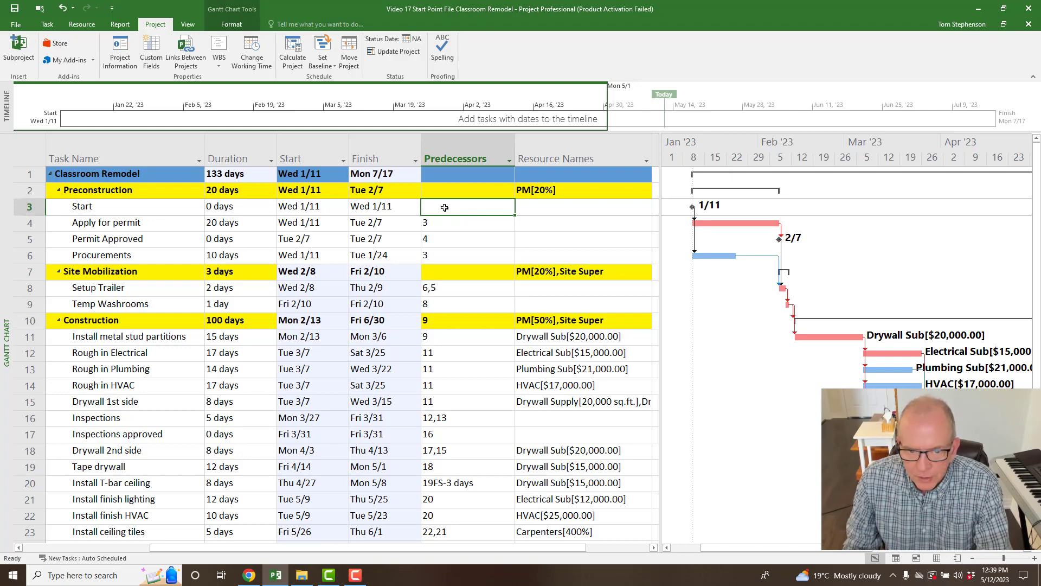
pyautogui.scroll(-3, 428, 446)
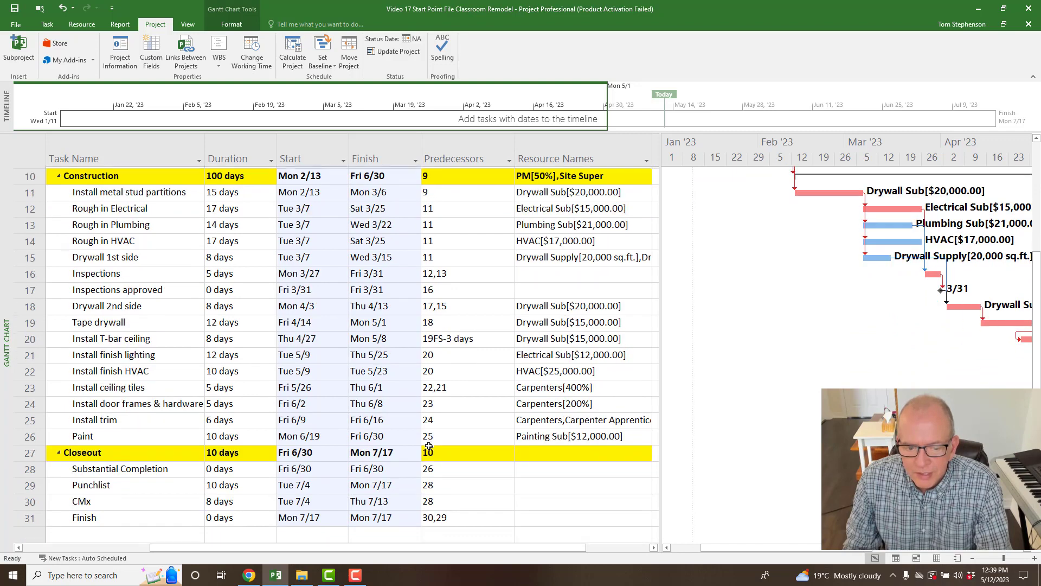
pyautogui.scroll(3, 428, 446)
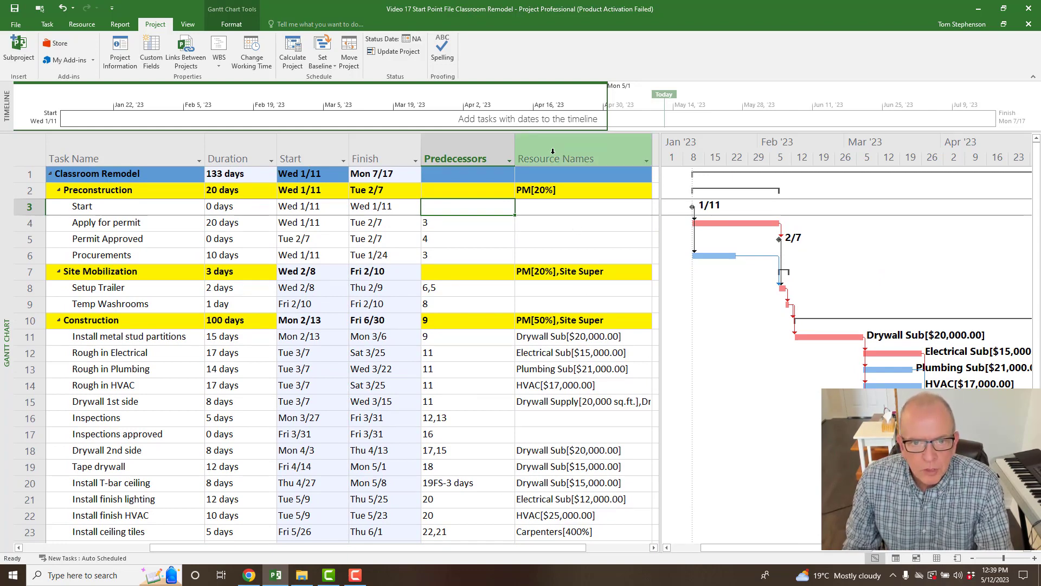
# Insert a Successors column in front of the Resource Names column of the task table.
pyautogui.click(552, 151)
pyautogui.rightClick(559, 158)
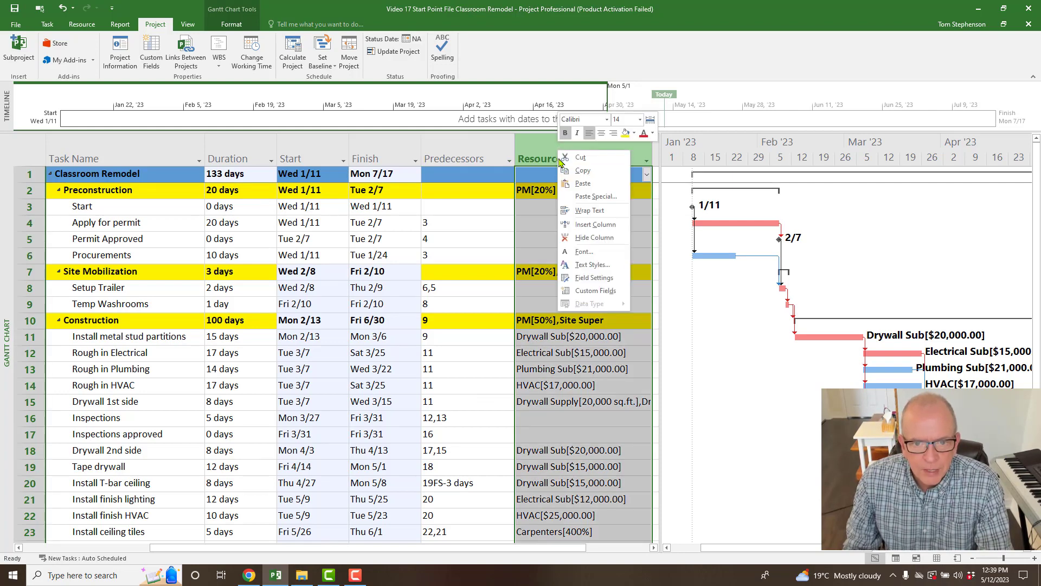
pyautogui.click(564, 225)
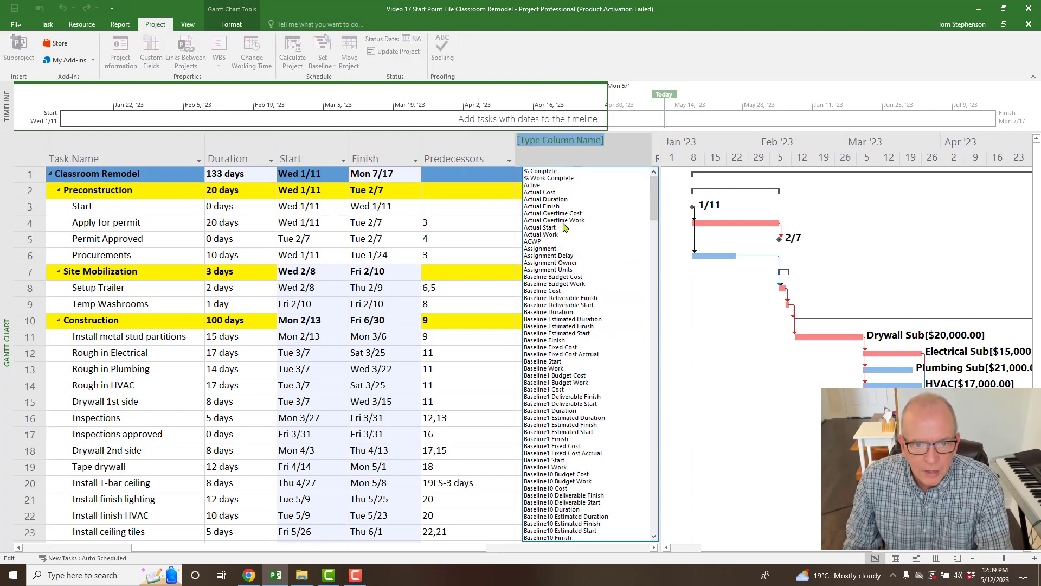
pyautogui.write('scheduled Duration')
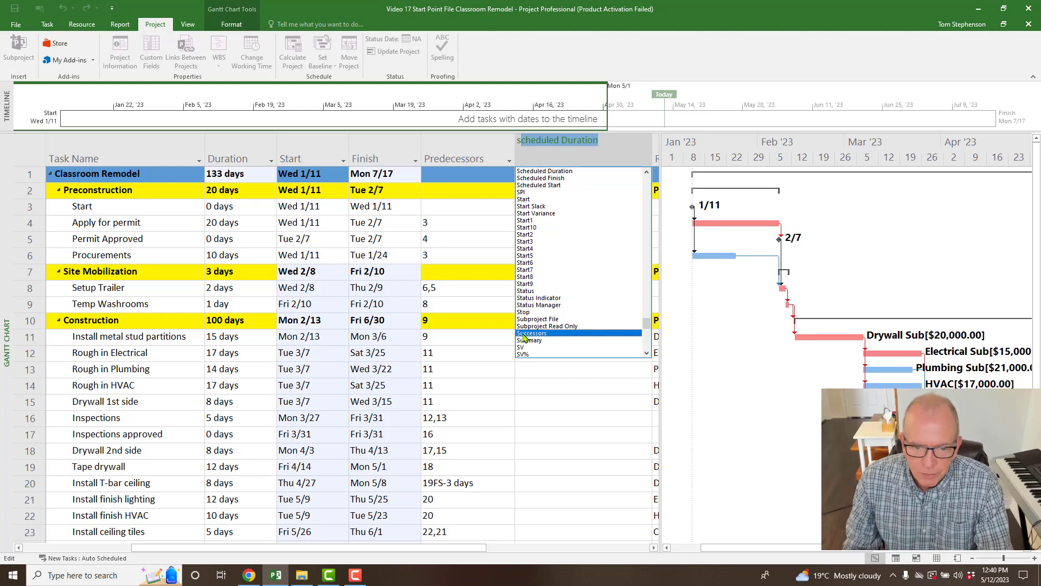
pyautogui.click(524, 334)
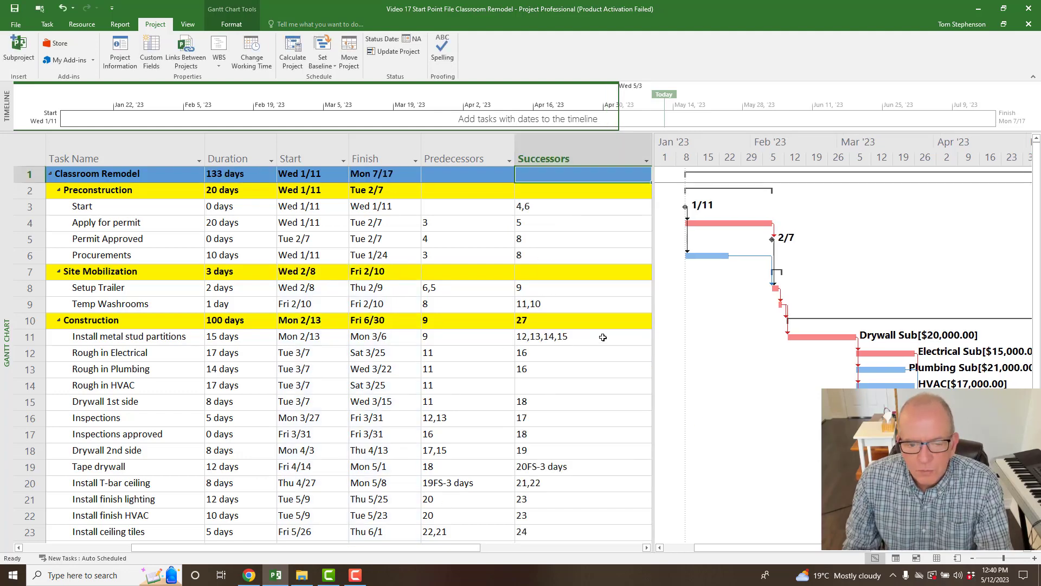
# Check the Successors column from Start to Finish for tasks with no successor, including Rough in HVAC and Finish.
pyautogui.scroll(-1, 565, 380)
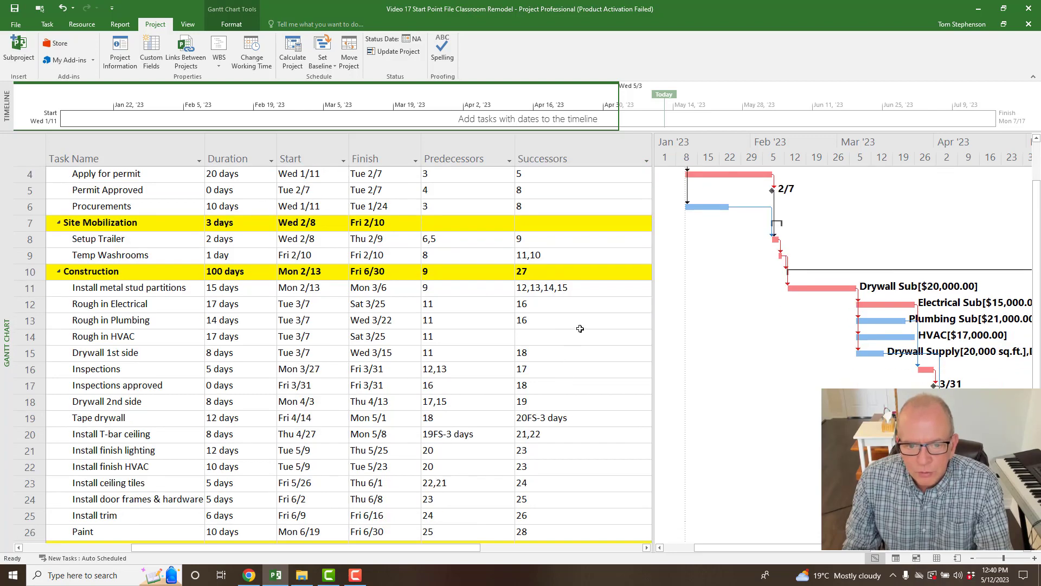
pyautogui.click(564, 341)
pyautogui.scroll(-3, 564, 342)
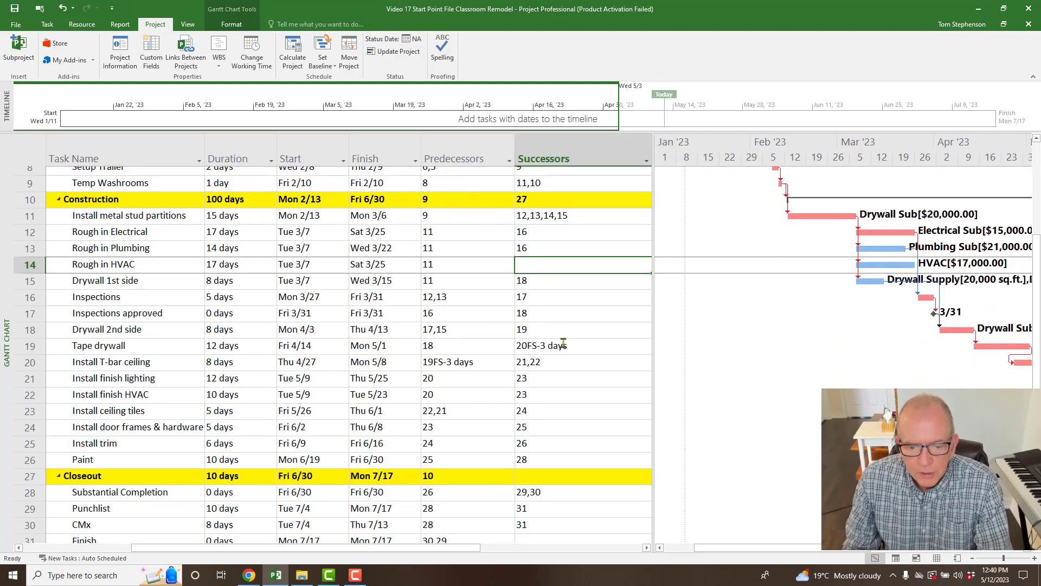
pyautogui.click(527, 468)
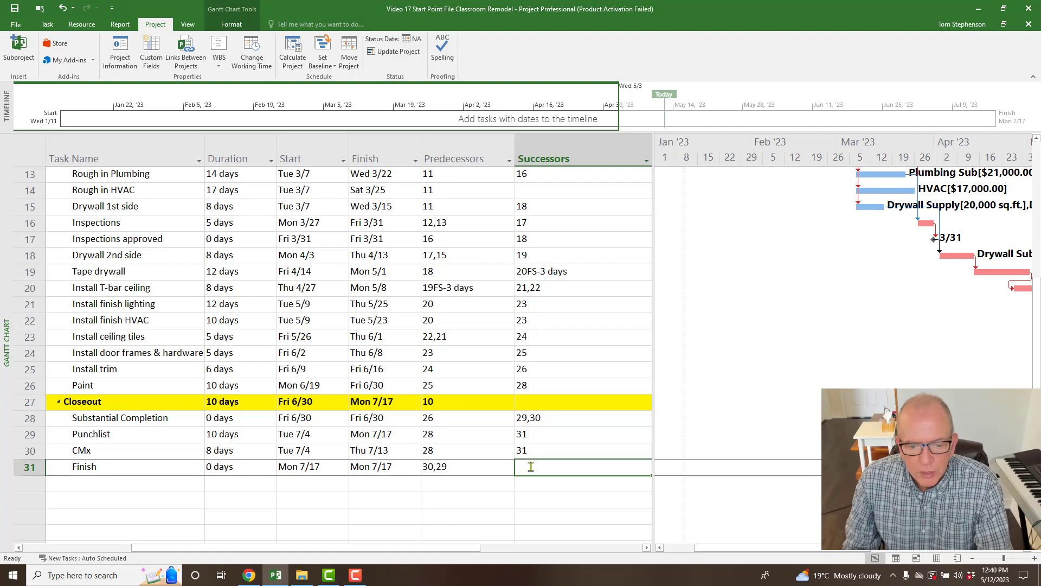
pyautogui.click(531, 466)
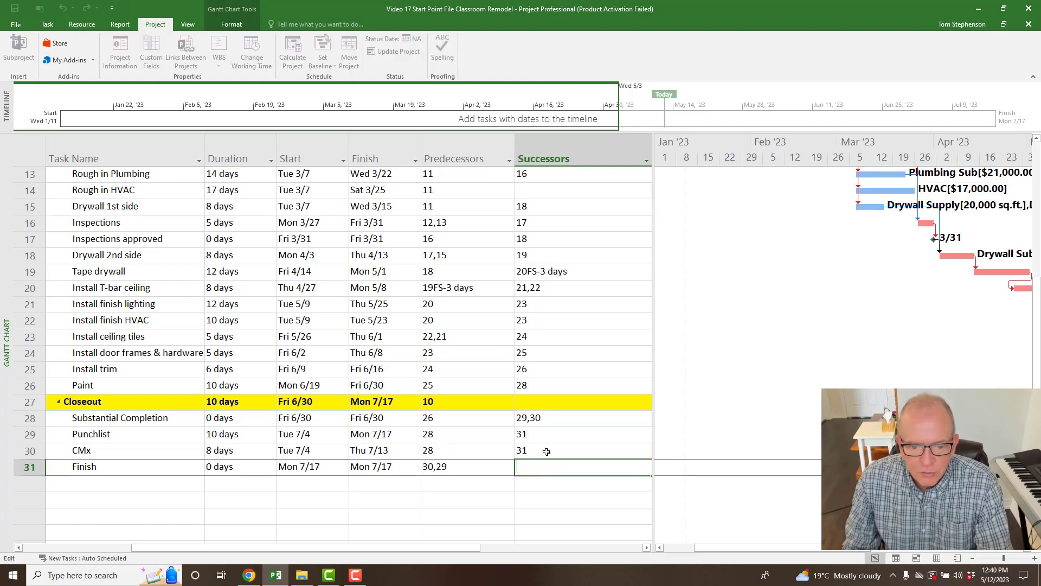
pyautogui.click(546, 451)
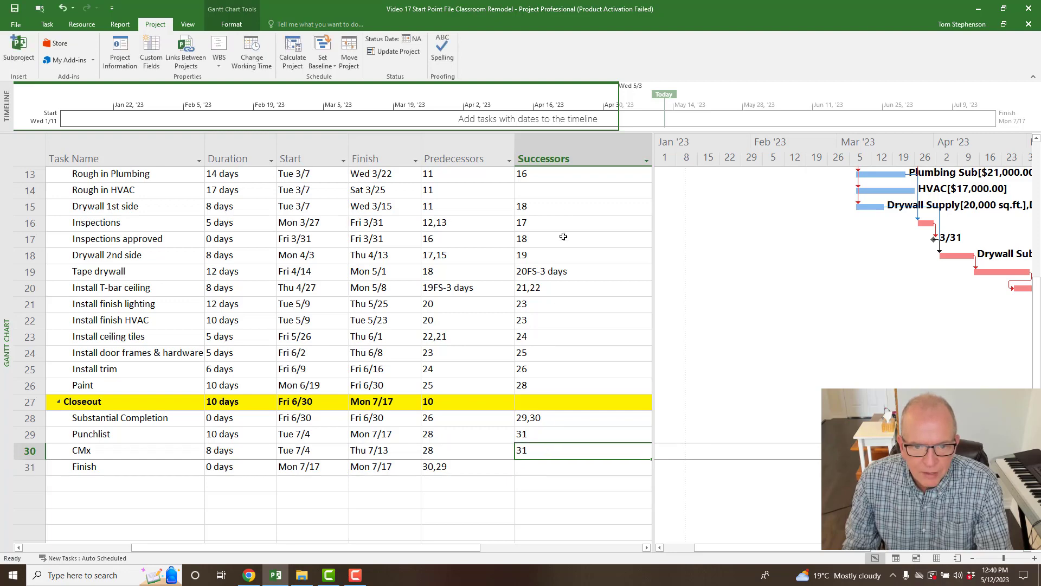
pyautogui.click(557, 192)
pyautogui.scroll(2, 740, 404)
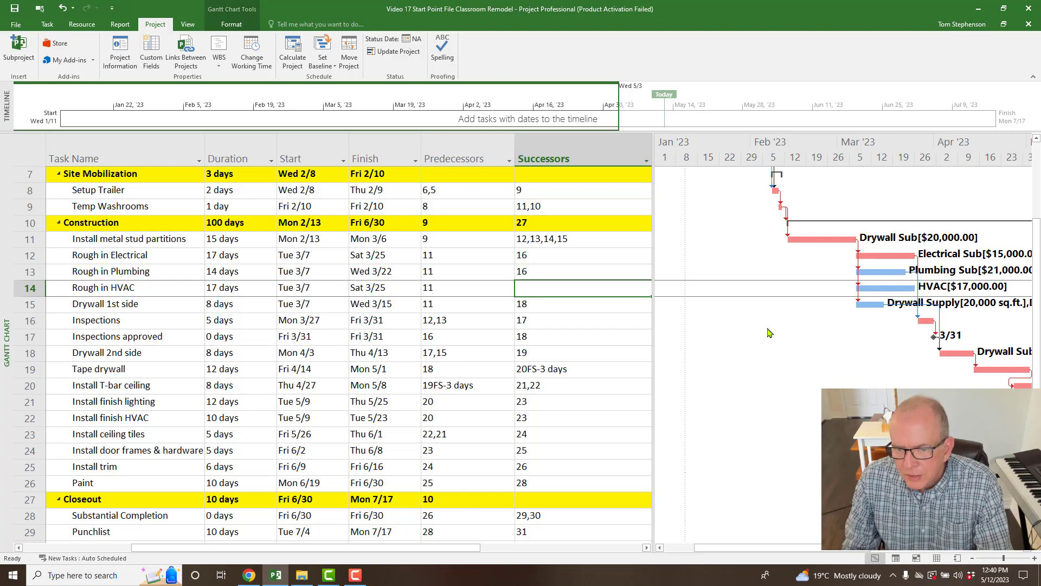
# Test a duration of 18 days on Rough in HVAC and return it to 17 days.
pyautogui.click(244, 288)
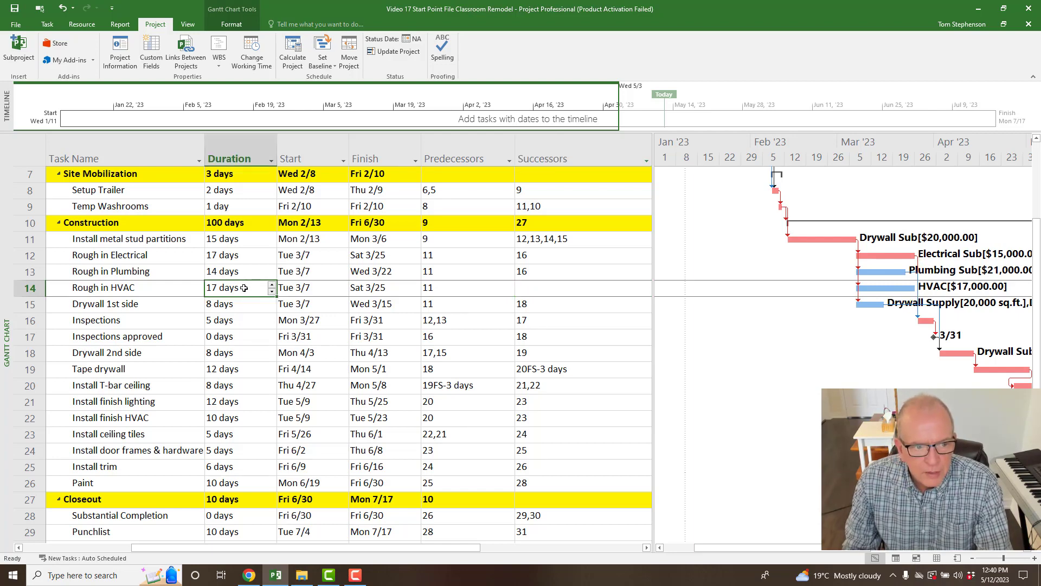
pyautogui.write('18')
pyautogui.click(237, 321)
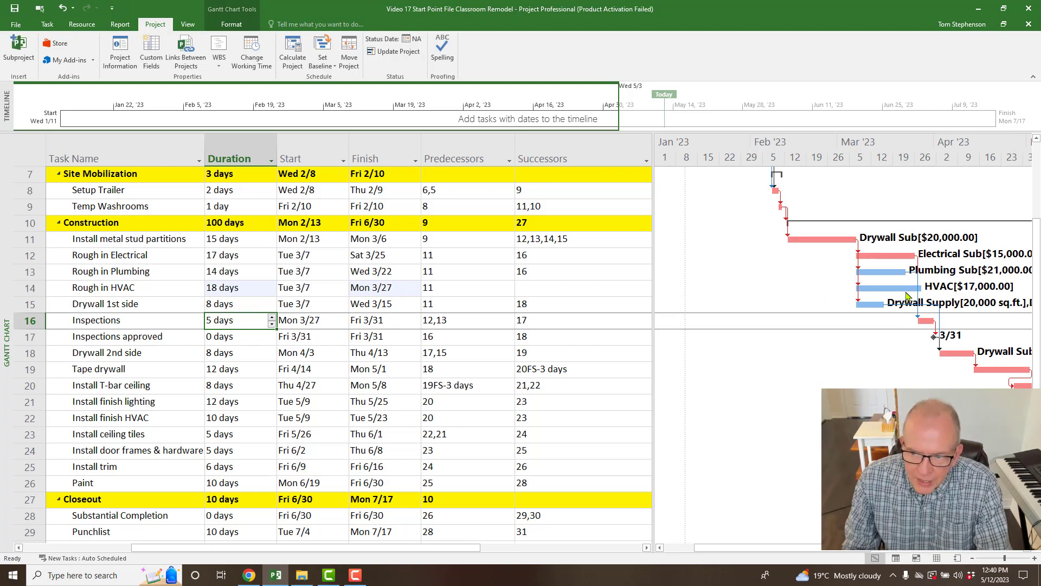
pyautogui.click(257, 292)
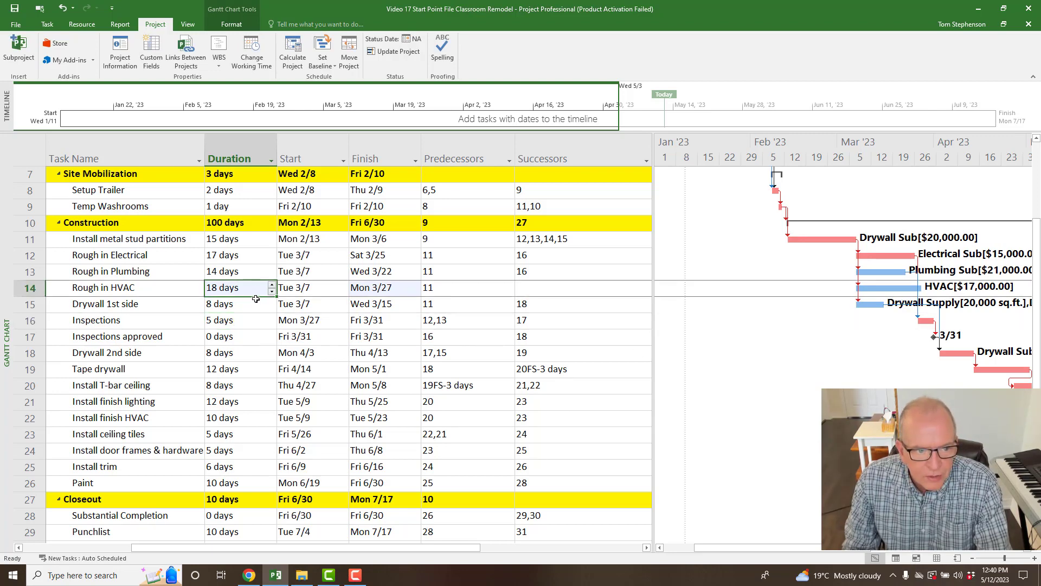
pyautogui.click(272, 291)
pyautogui.click(240, 321)
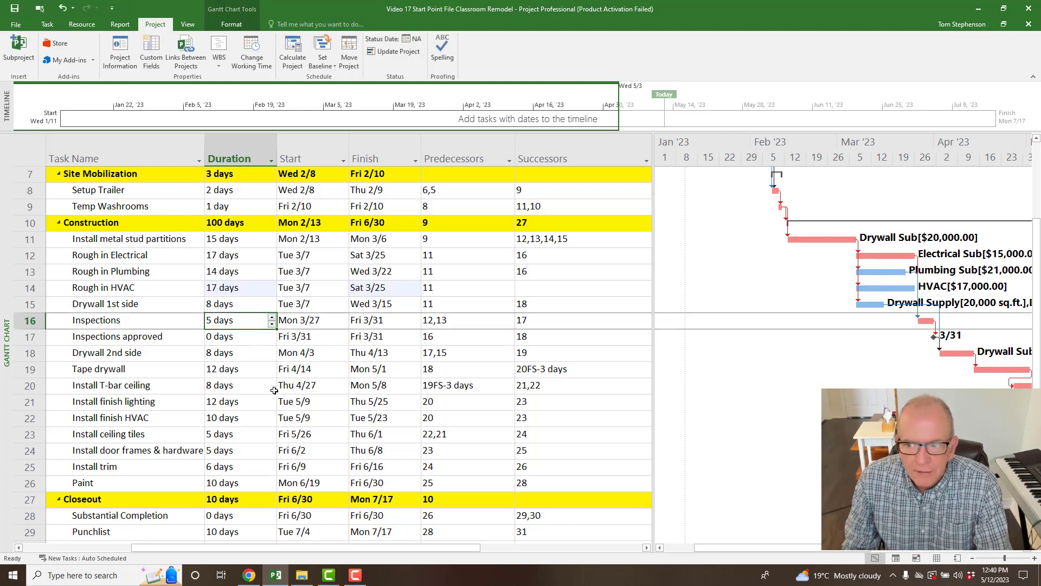
# Filter the Successors column to show only tasks with blank successors.
pyautogui.click(542, 293)
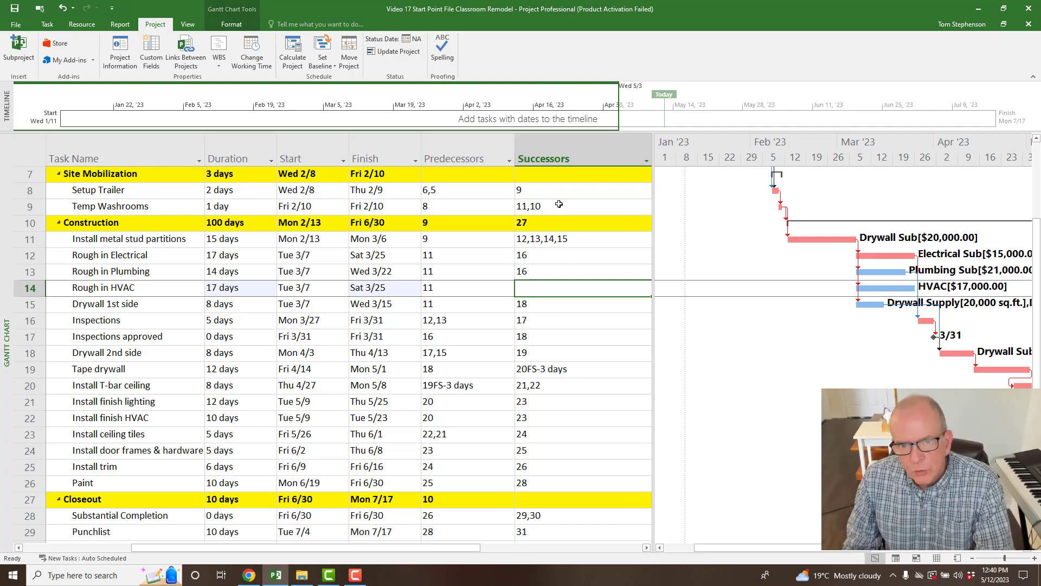
pyautogui.click(647, 161)
pyautogui.click(561, 256)
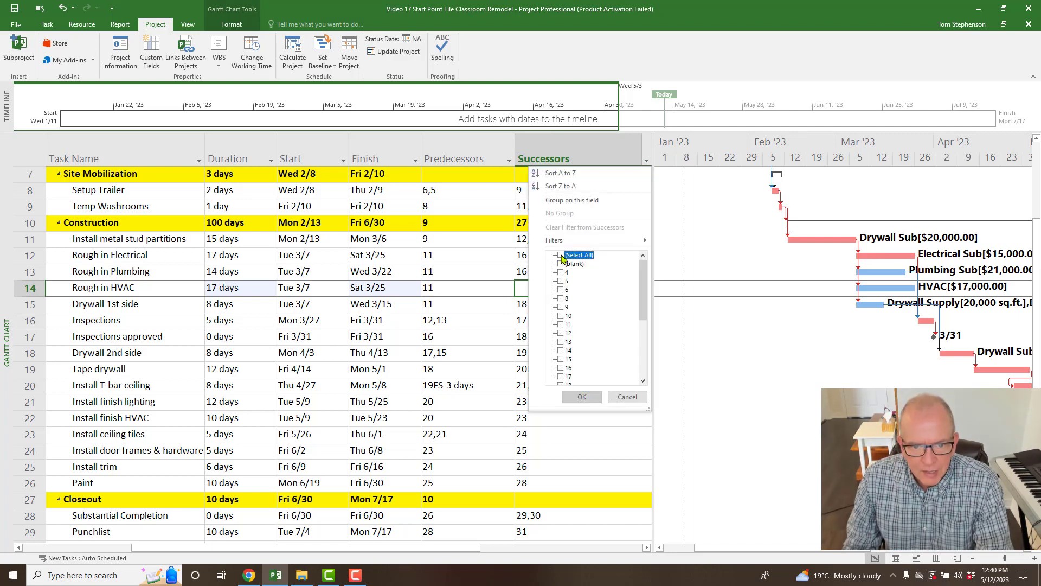
pyautogui.click(561, 264)
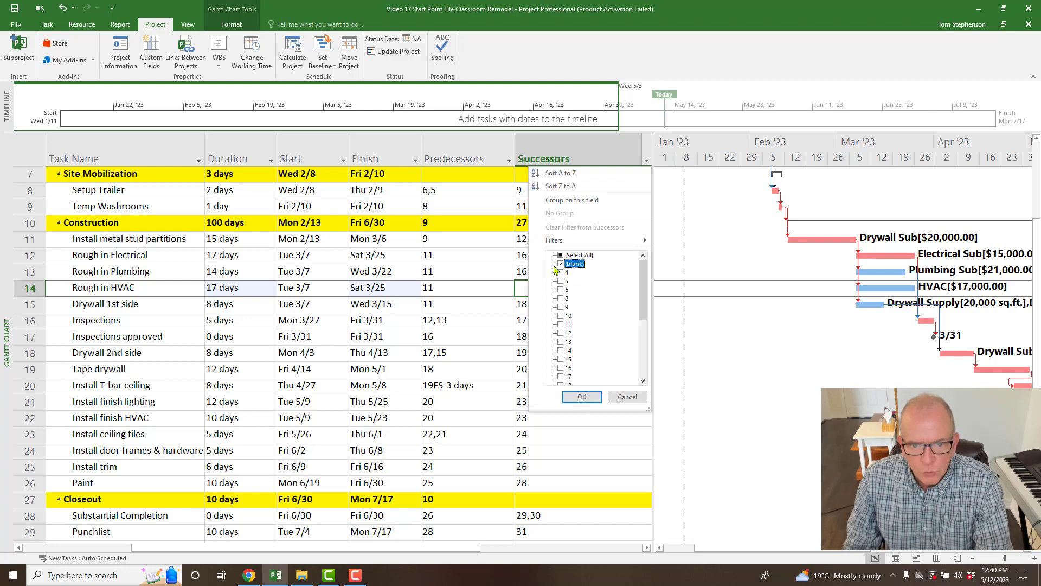
pyautogui.click(582, 398)
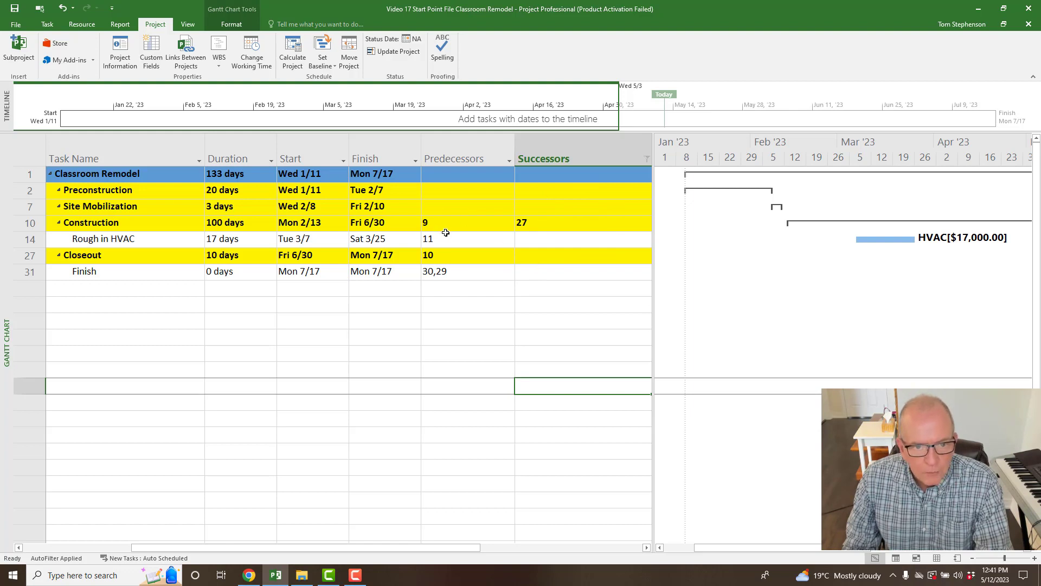
# Examine the links between the Construction and Closeout summary tasks and the successor entry of Rough in HVAC.
pyautogui.click(539, 223)
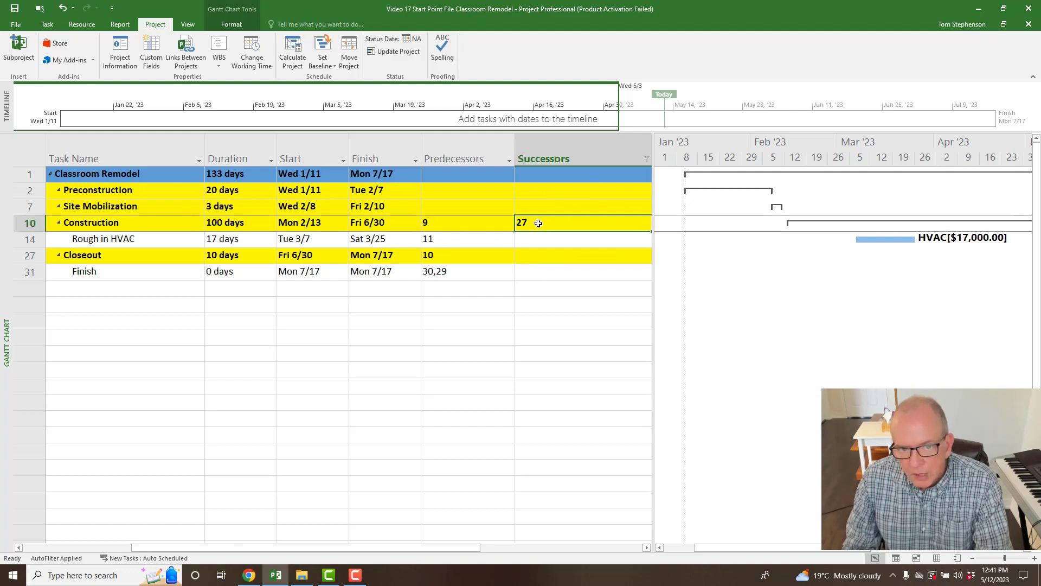
pyautogui.click(470, 227)
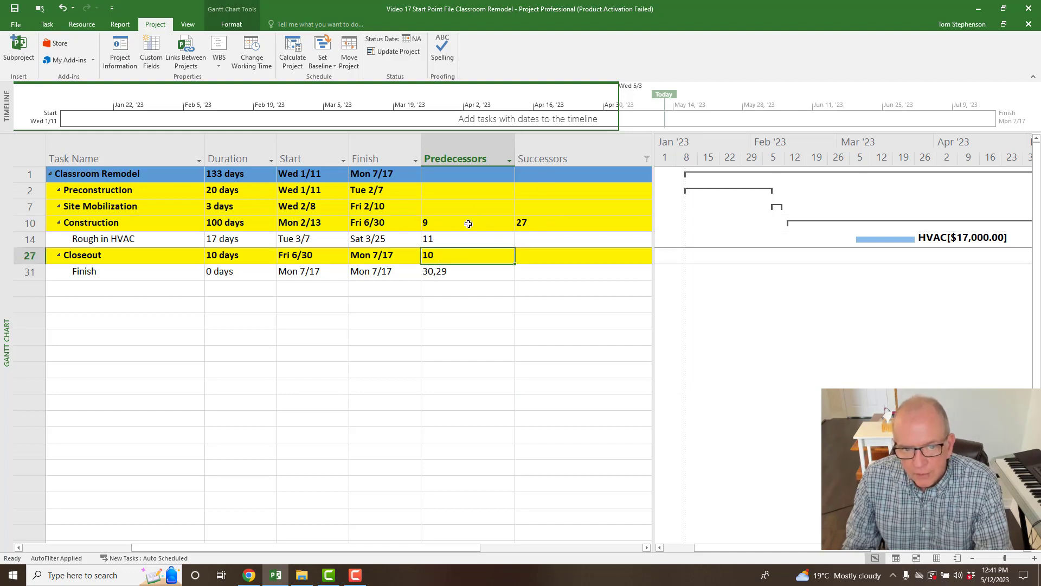
pyautogui.click(540, 222)
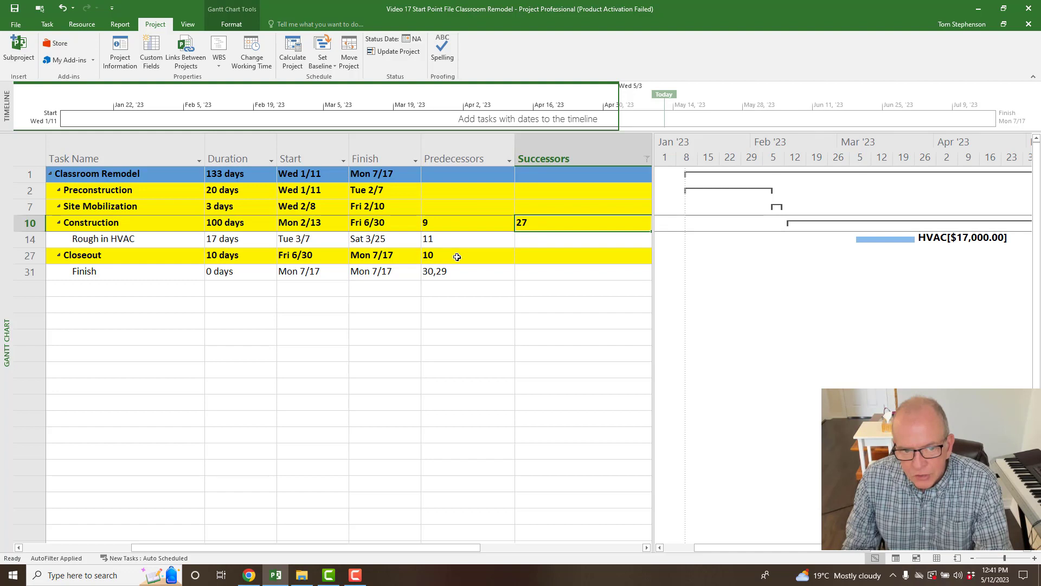
pyautogui.click(457, 255)
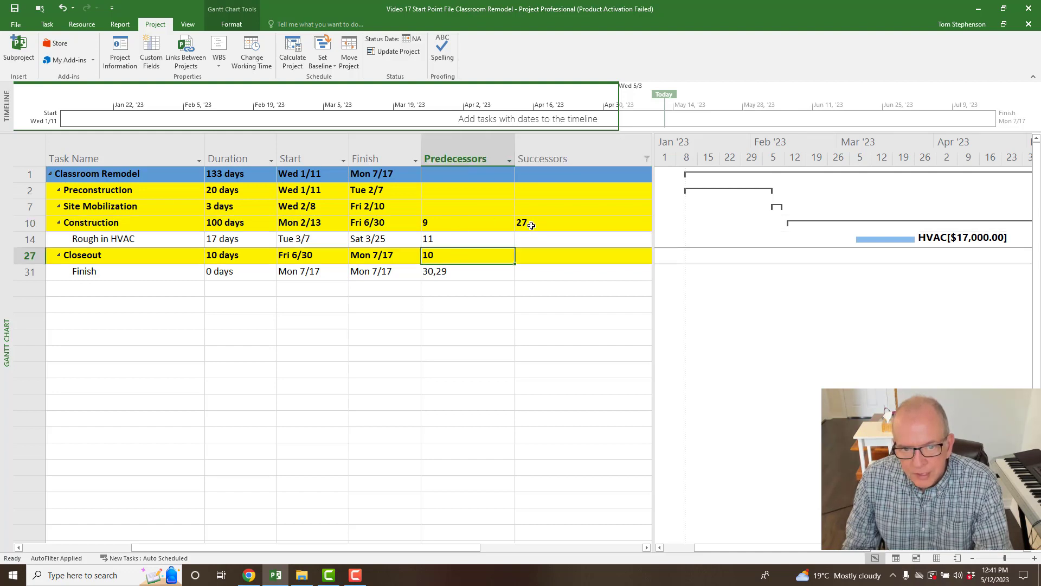
pyautogui.click(472, 224)
pyautogui.click(535, 223)
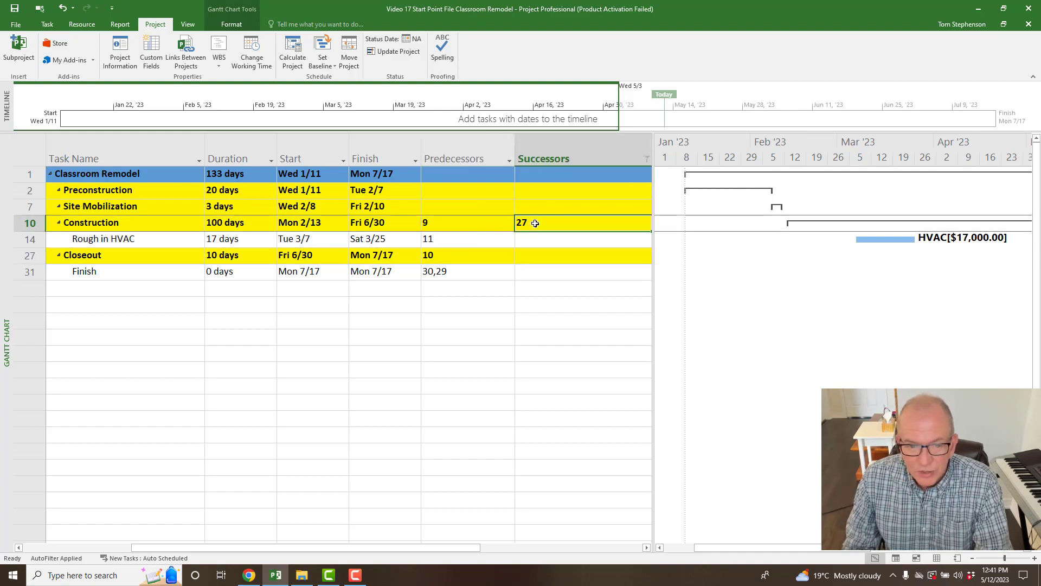
pyautogui.click(468, 258)
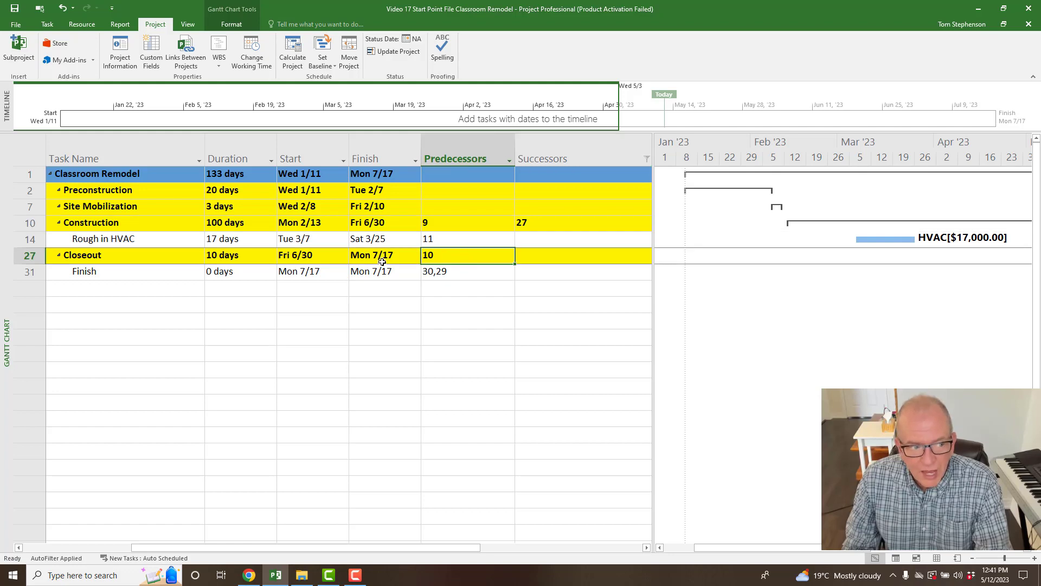
pyautogui.click(29, 240)
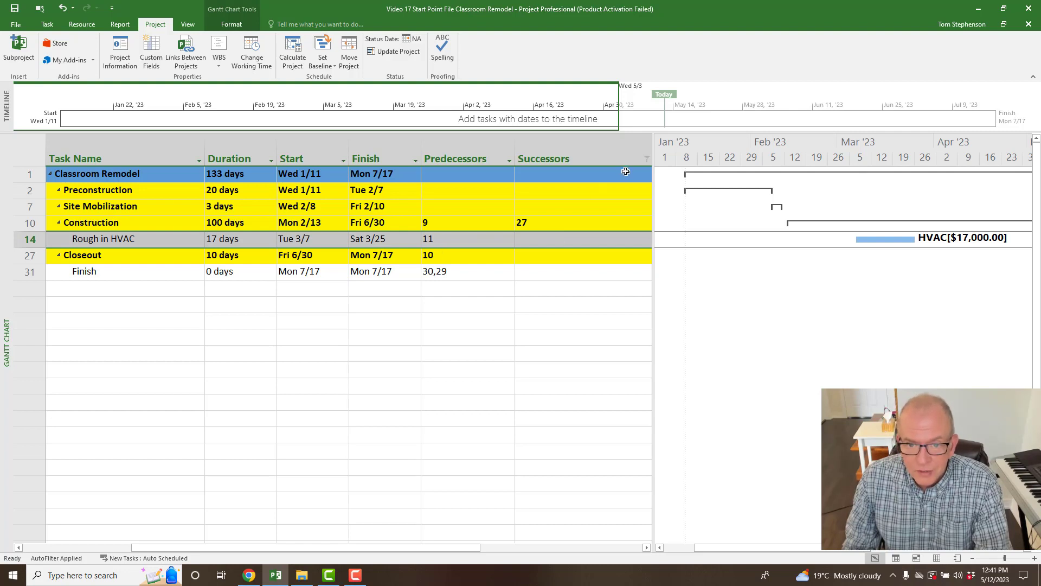
pyautogui.click(594, 241)
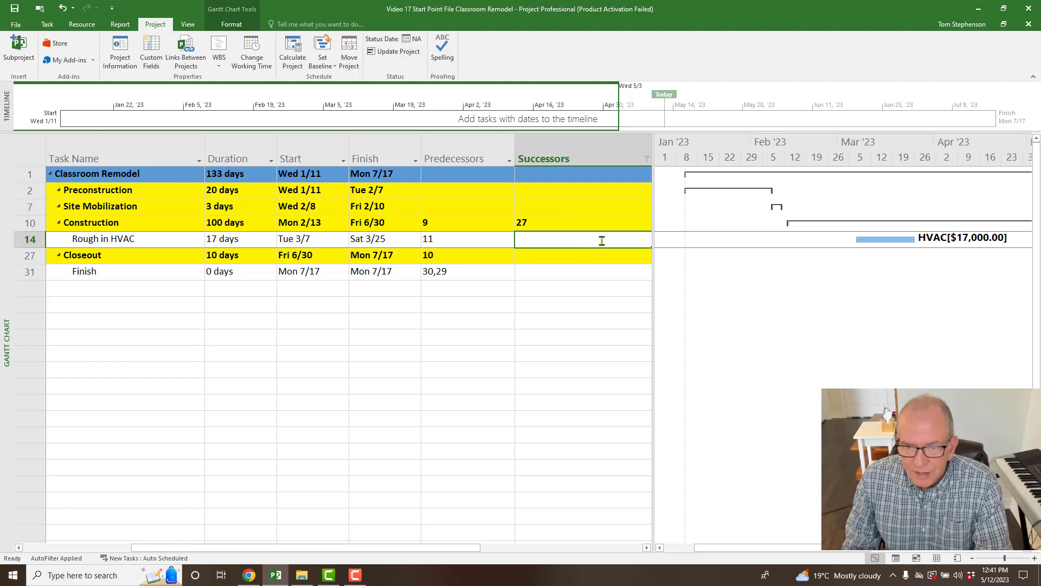
# Reselect all values in the Successors filter to show every task again.
pyautogui.click(647, 159)
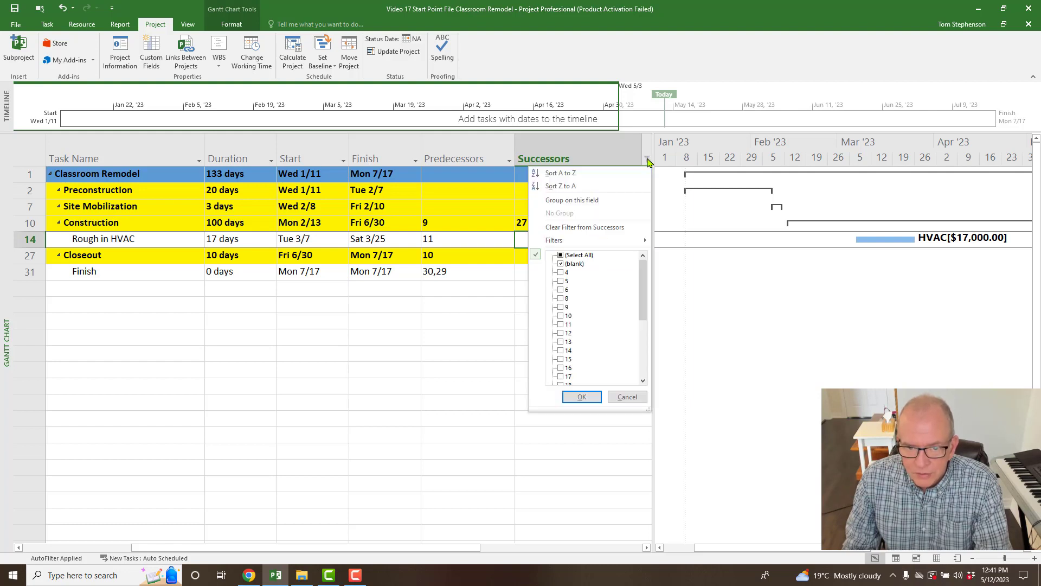
pyautogui.click(561, 255)
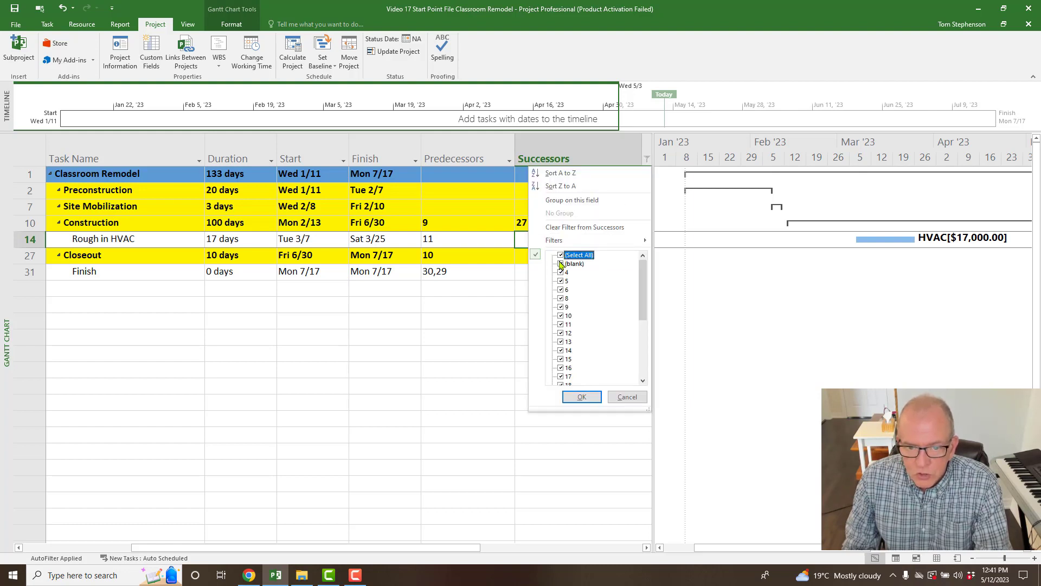
pyautogui.click(584, 400)
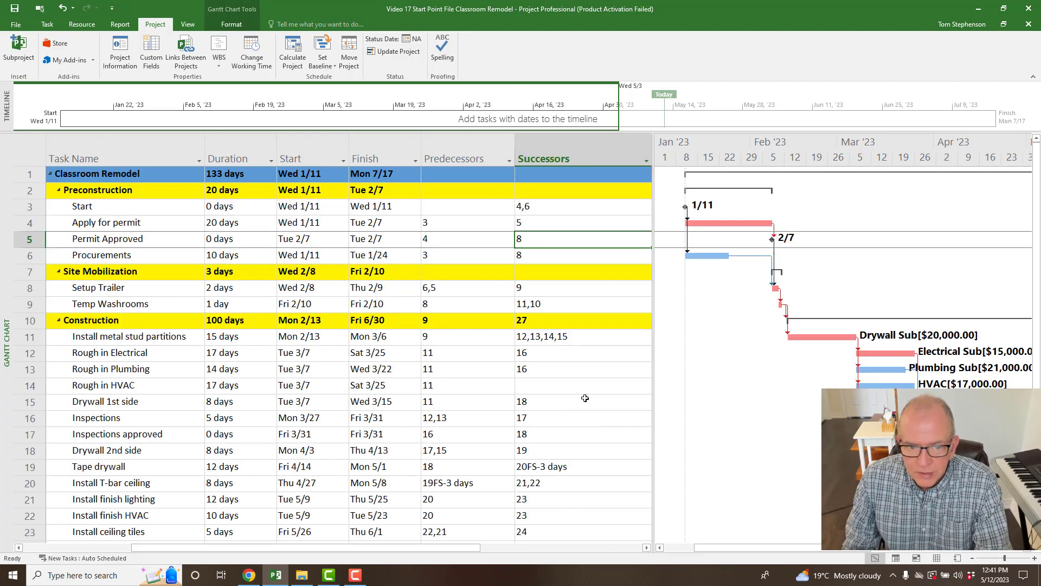
# Filter the Predecessors column to blank entries and check the Start task's predecessor entry.
pyautogui.click(509, 161)
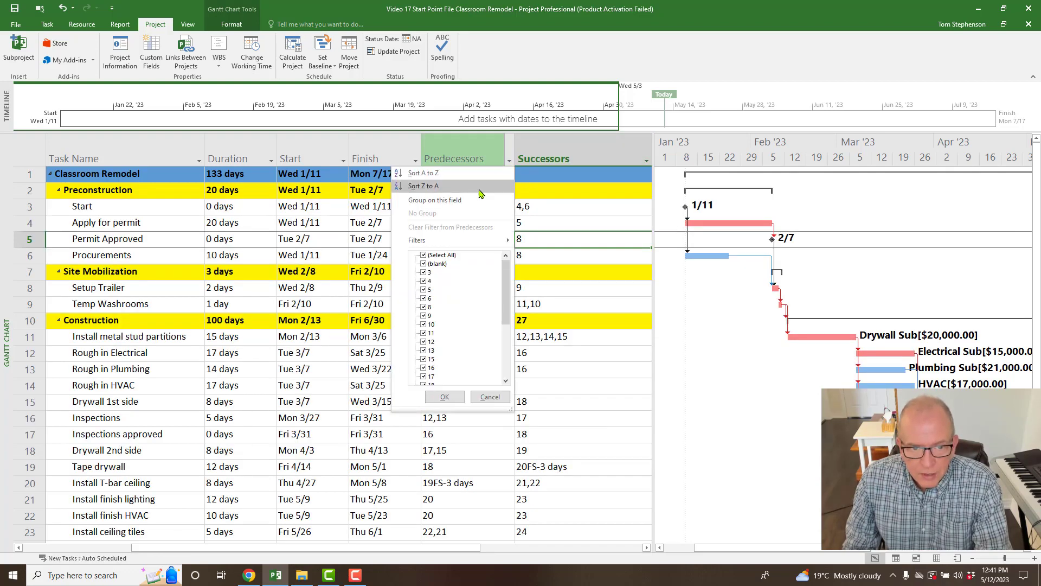
pyautogui.click(423, 255)
pyautogui.click(424, 264)
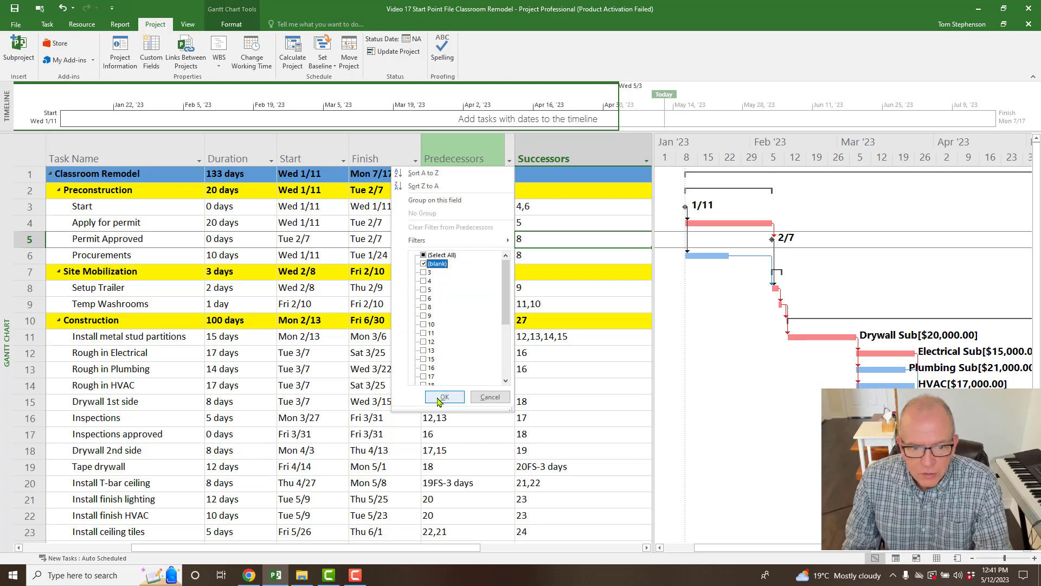
pyautogui.click(437, 398)
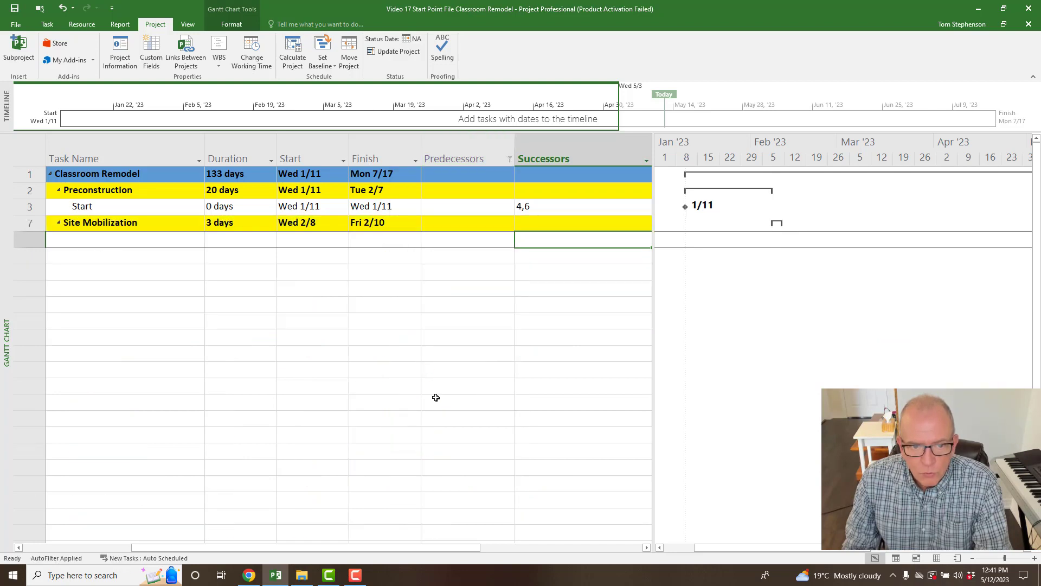
pyautogui.click(477, 206)
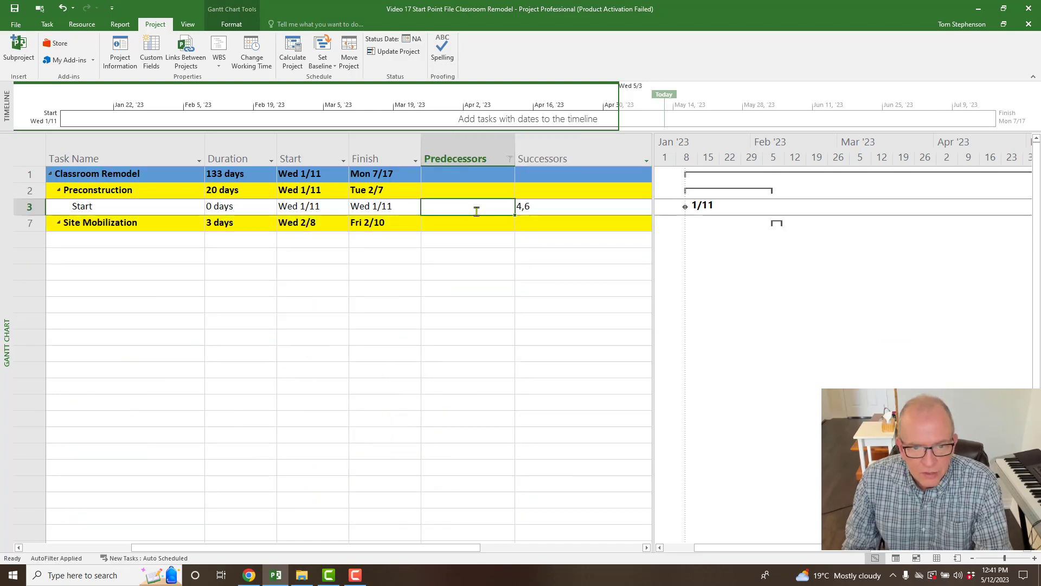
# Reselect all values in the Predecessors filter to restore the full task list.
pyautogui.click(511, 161)
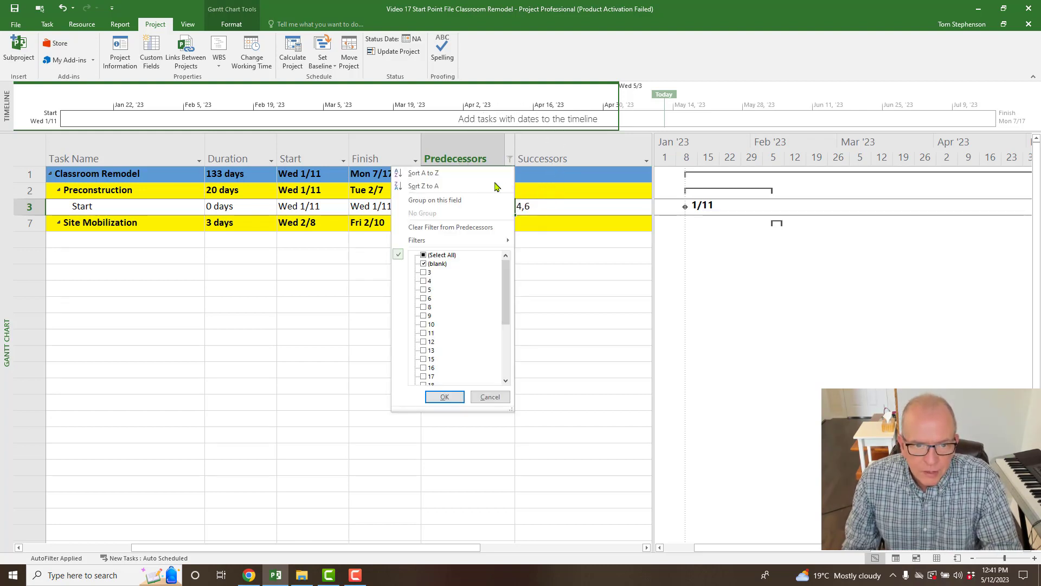
pyautogui.click(424, 256)
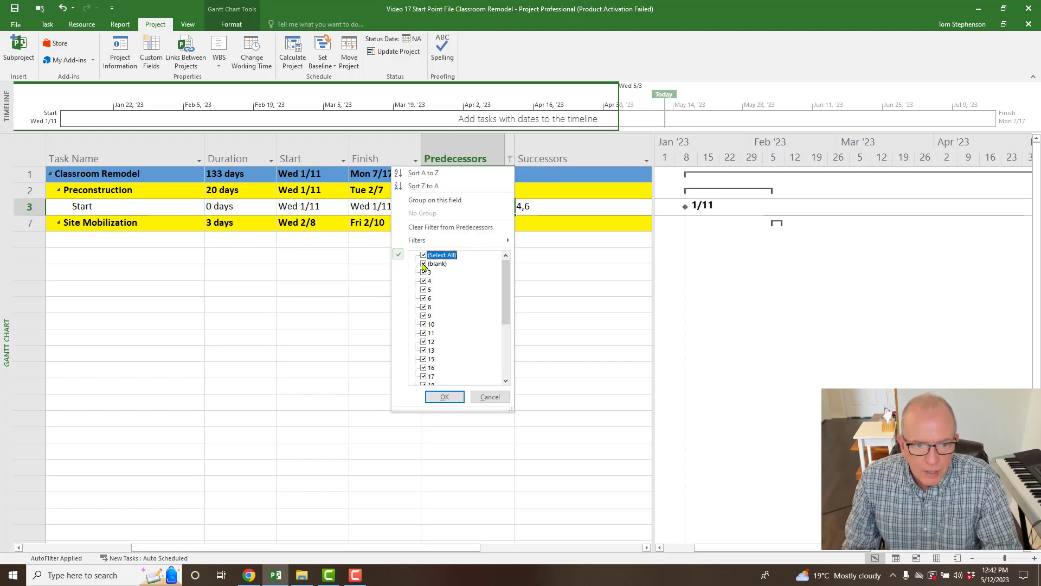
pyautogui.click(431, 397)
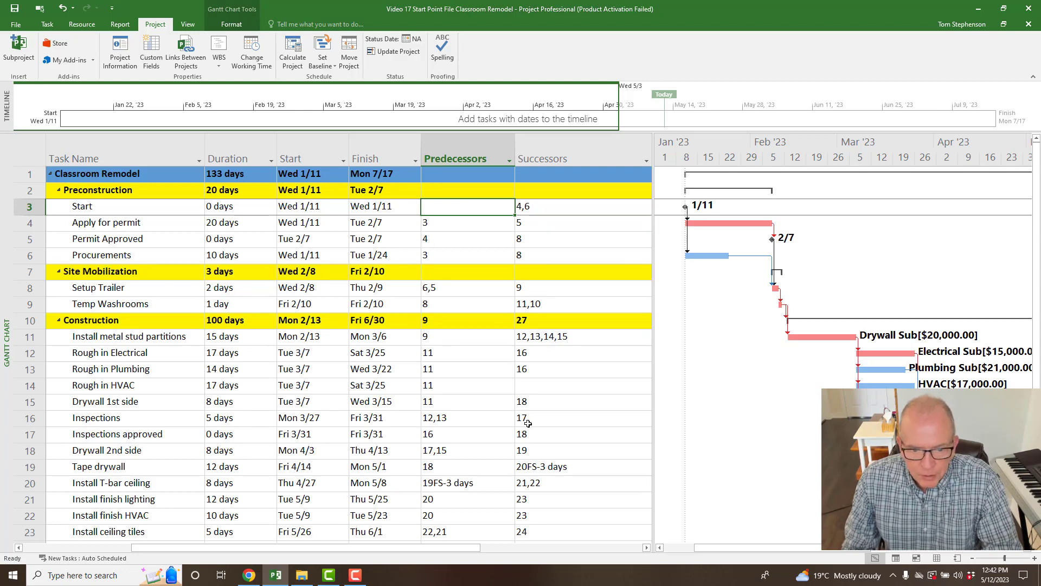
# Check the predecessors of Inspections and set the successor of Rough in HVAC to 16.
pyautogui.click(543, 387)
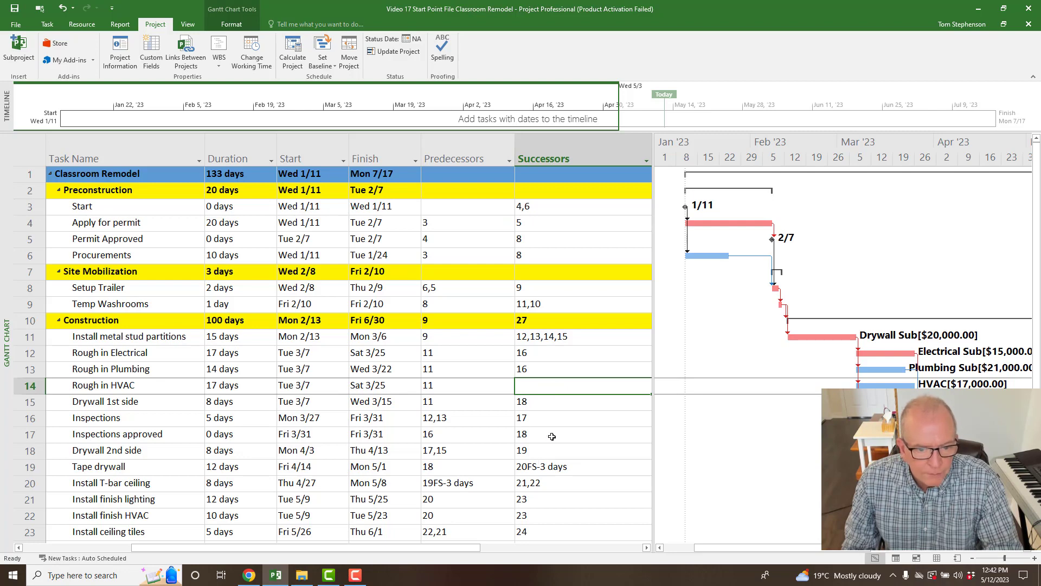
pyautogui.scroll(-1, 552, 435)
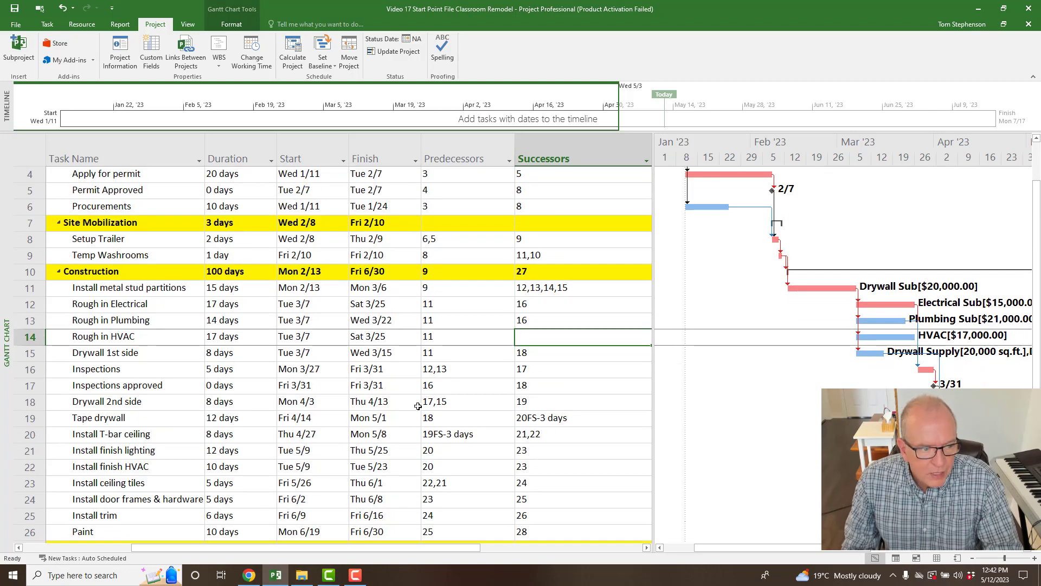
pyautogui.click(459, 368)
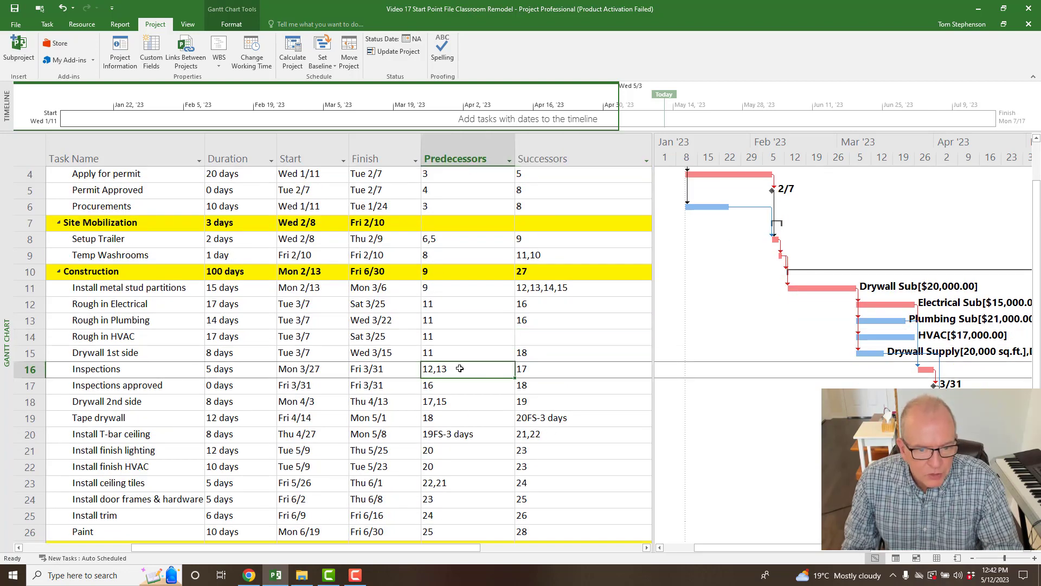
pyautogui.click(572, 335)
pyautogui.click(482, 373)
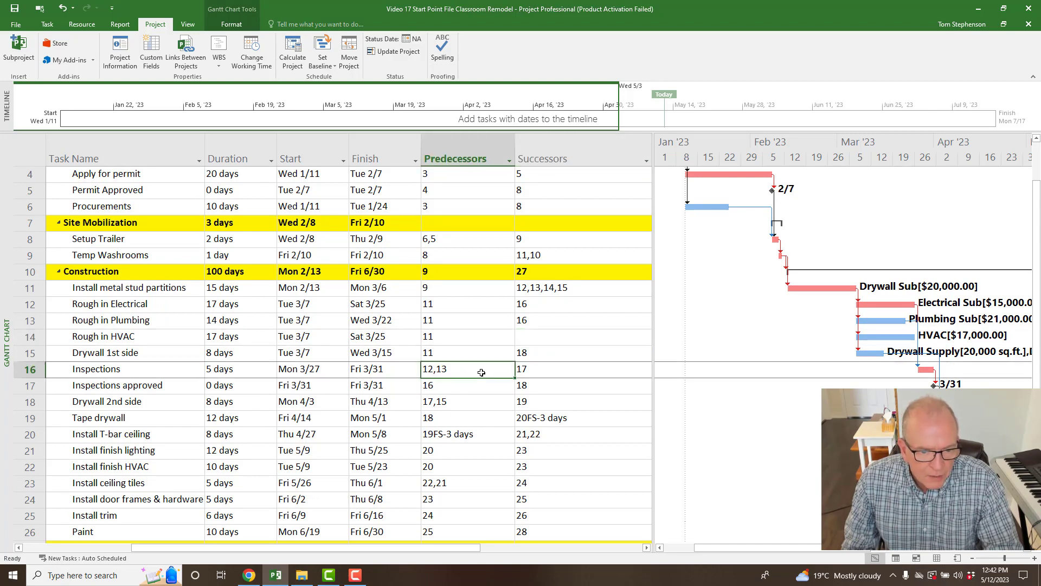
pyautogui.click(521, 339)
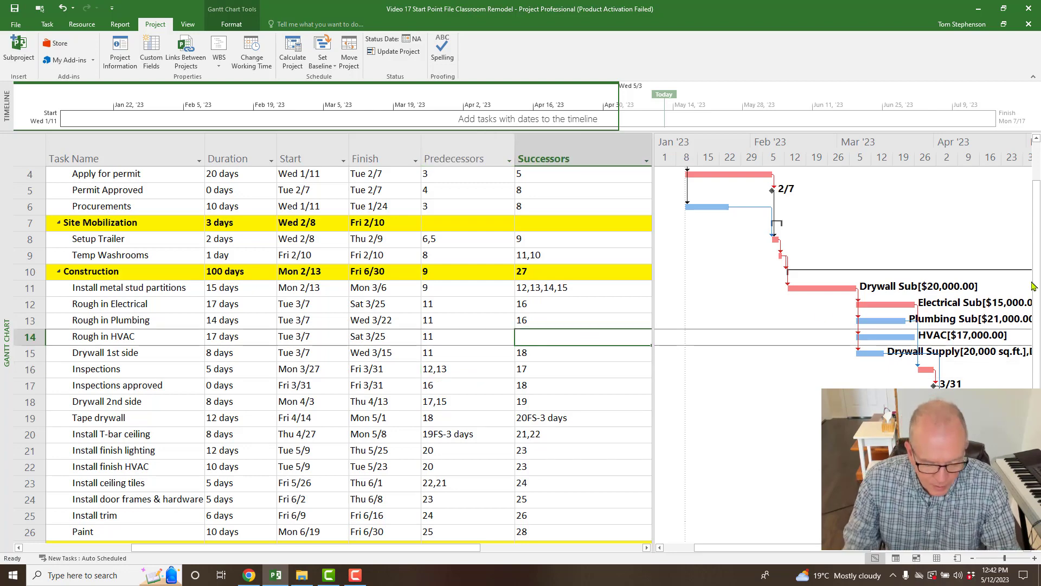
pyautogui.write('16')
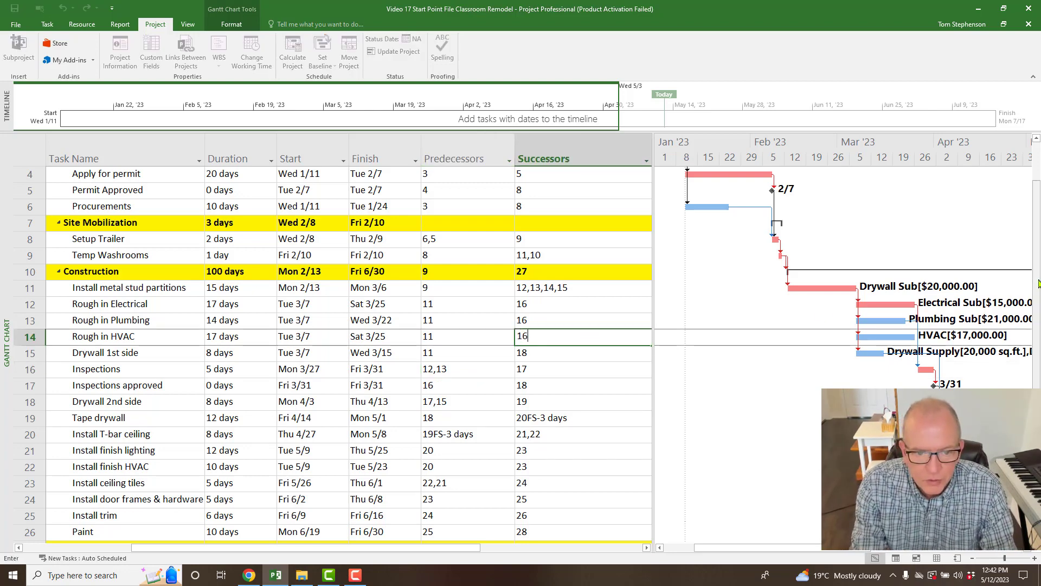
pyautogui.press('Return')
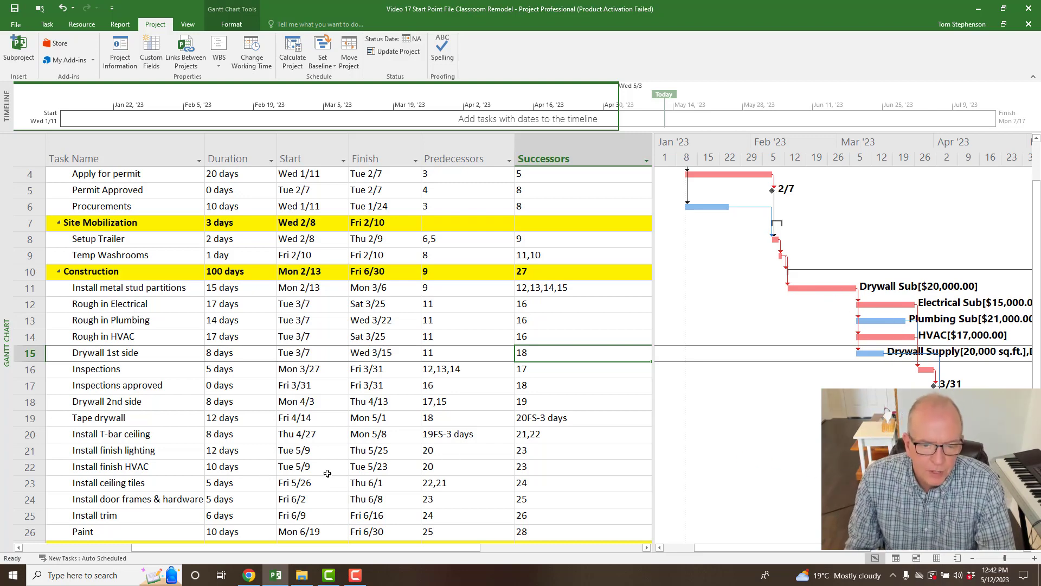
# Collapse the Closeout, Construction, Site Mobilization and Preconstruction summary tasks one by one.
pyautogui.scroll(-1, 348, 460)
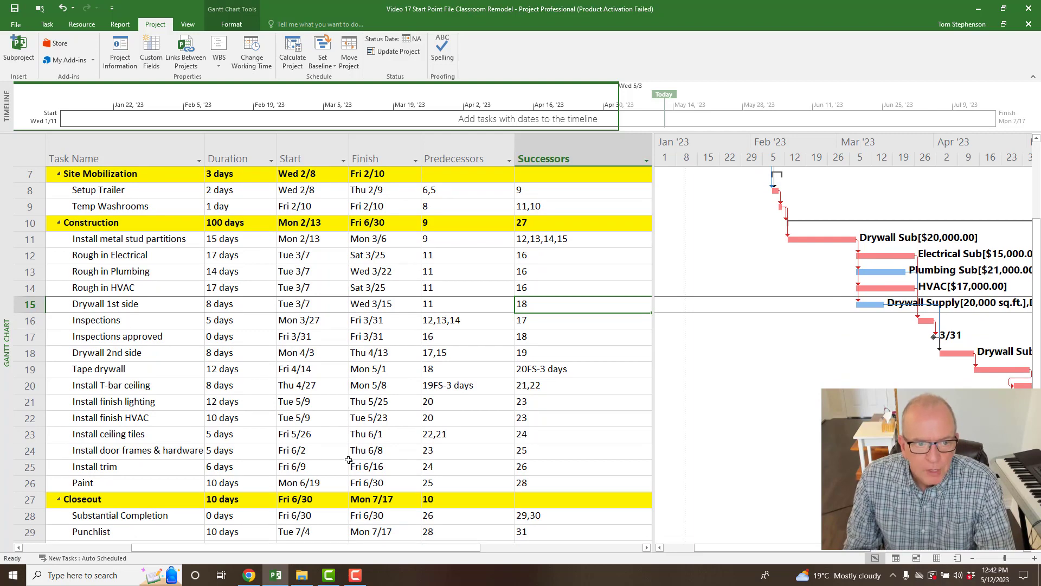
pyautogui.click(59, 500)
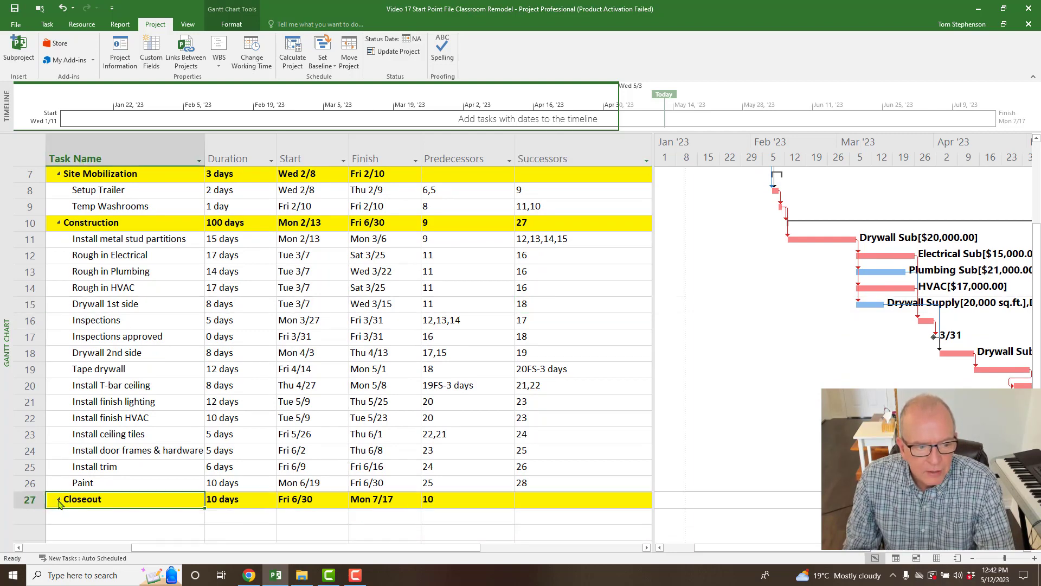
pyautogui.click(59, 223)
pyautogui.scroll(2, 51, 226)
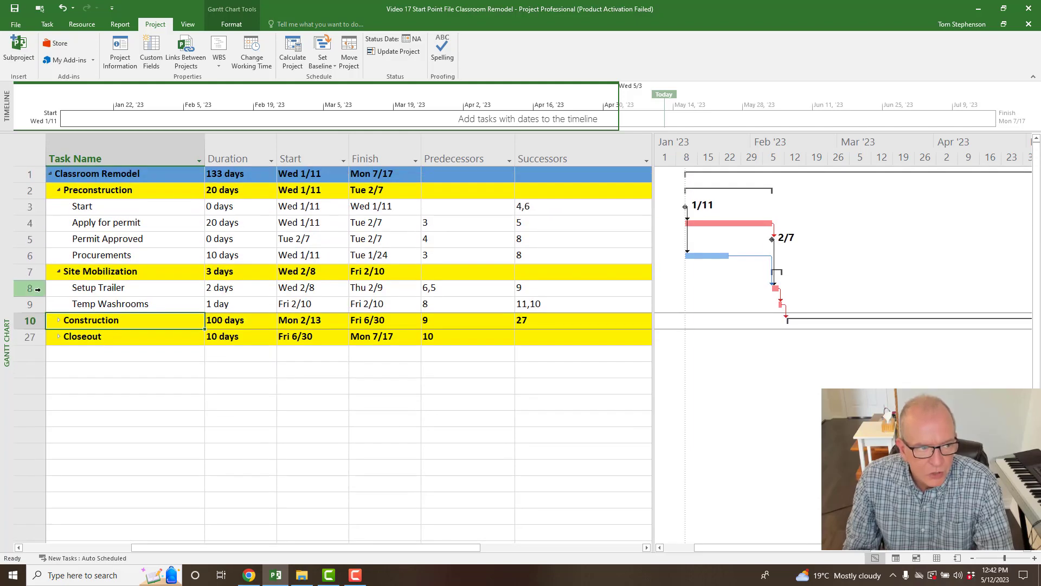
pyautogui.click(59, 271)
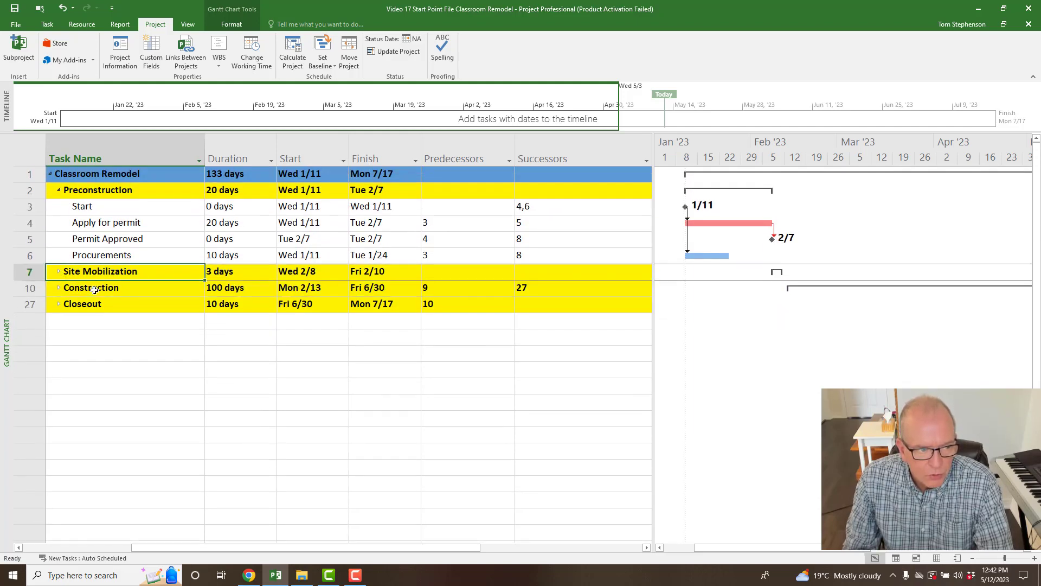
pyautogui.click(58, 189)
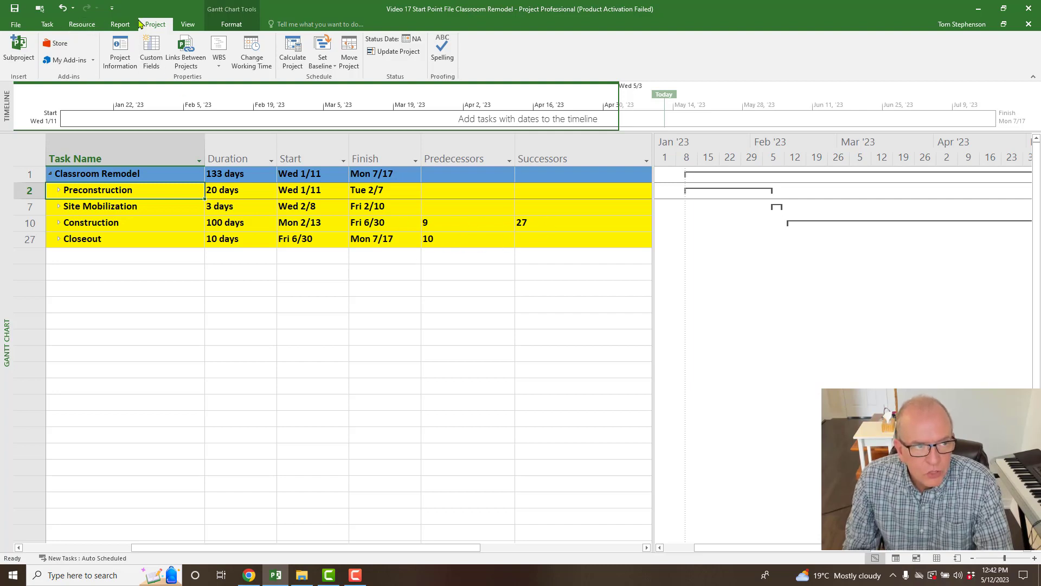
# Reduce the task outline to Level 1, and expand it to Level 2 to show the phase summary tasks.
pyautogui.click(184, 25)
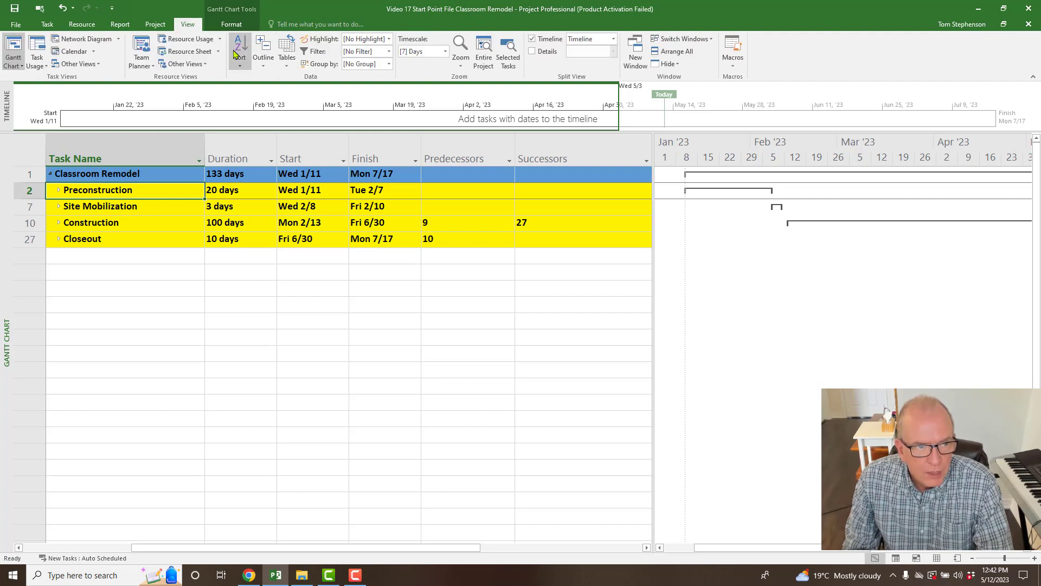
pyautogui.click(264, 65)
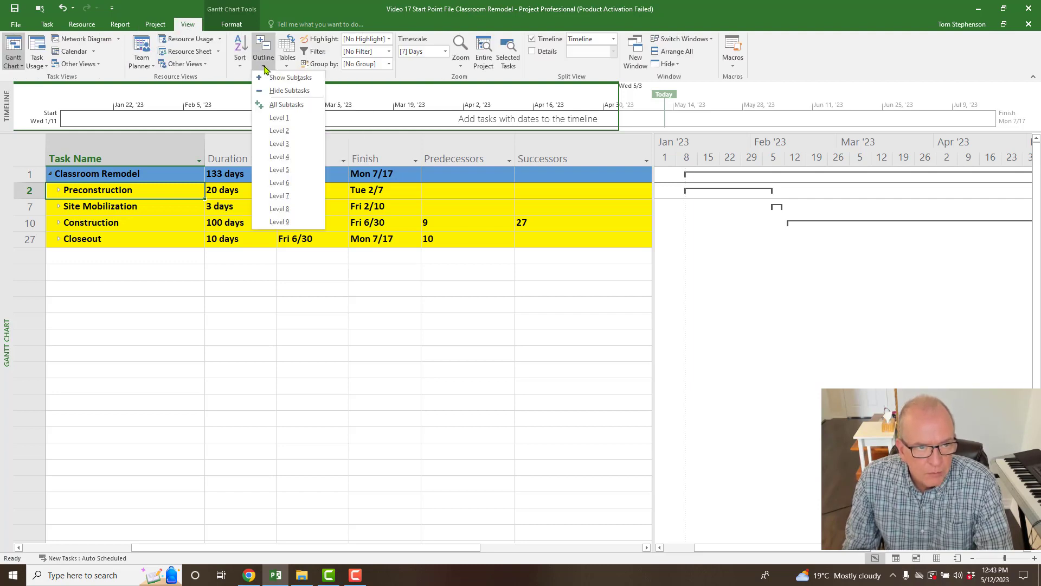
pyautogui.click(280, 119)
pyautogui.click(266, 64)
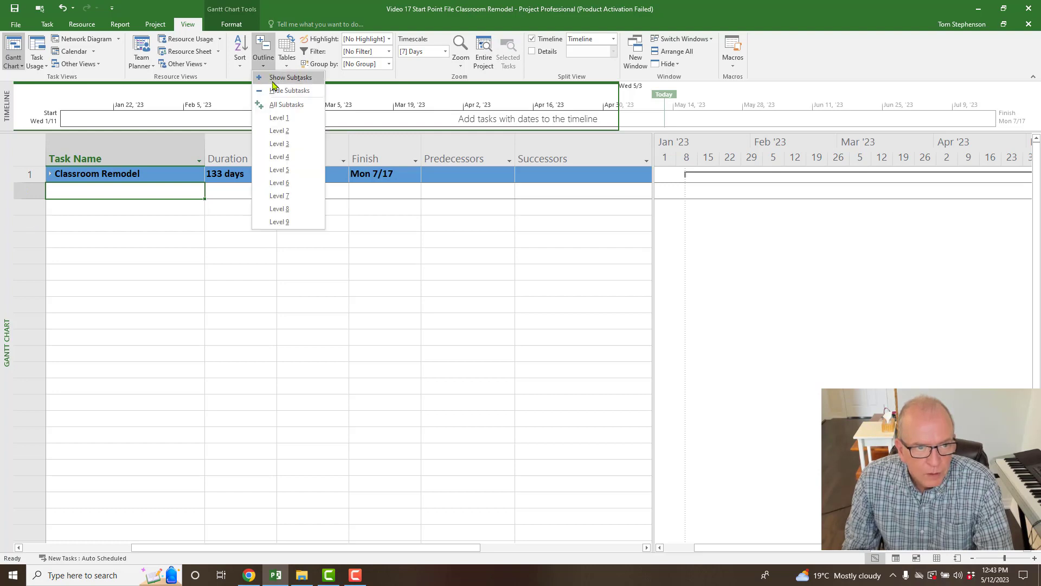
pyautogui.click(279, 131)
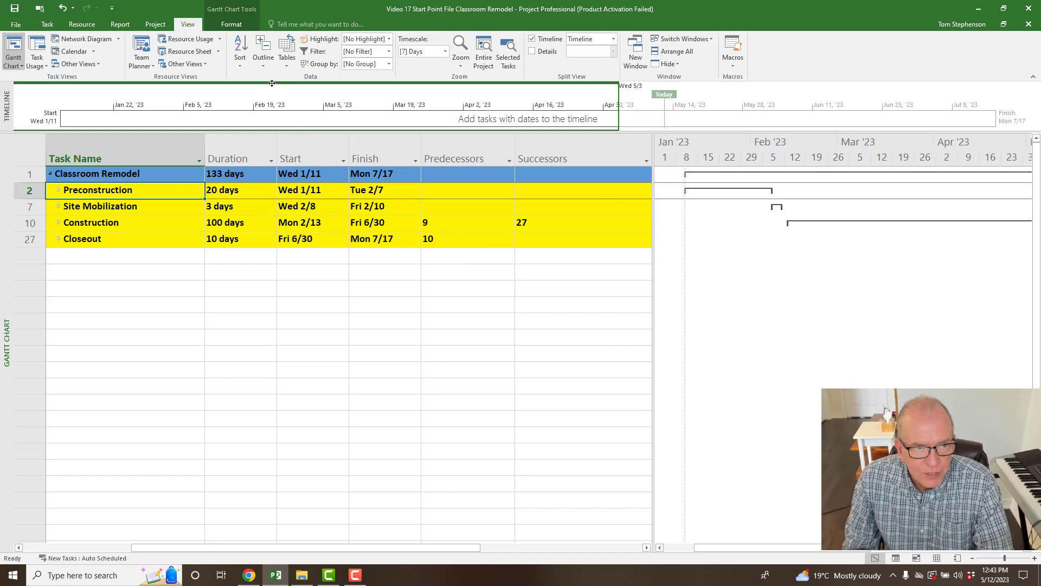
# Expand the outline to Level 5 and apply All Subtasks to show the full task list.
pyautogui.click(264, 62)
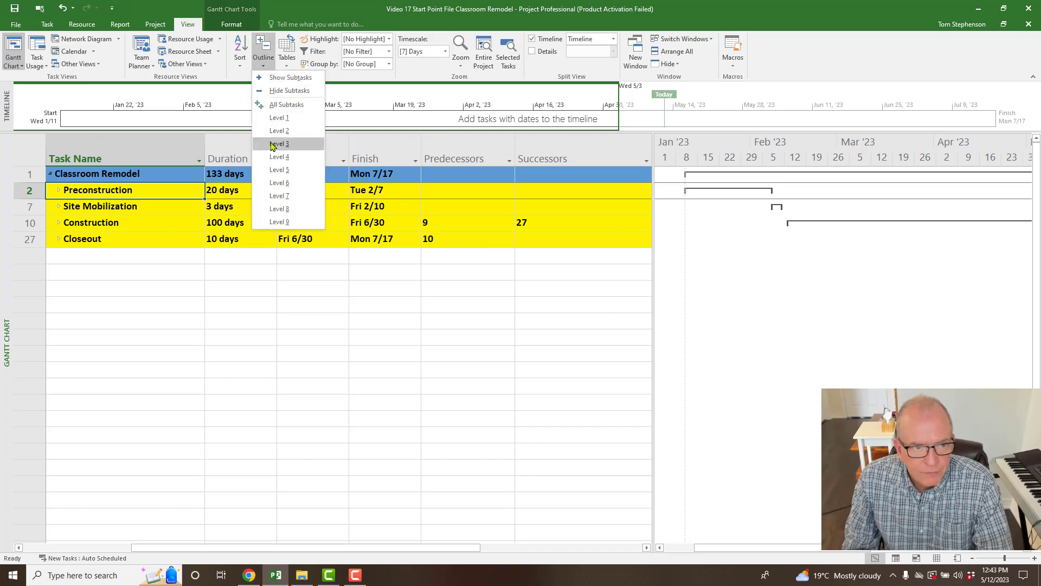
pyautogui.click(279, 170)
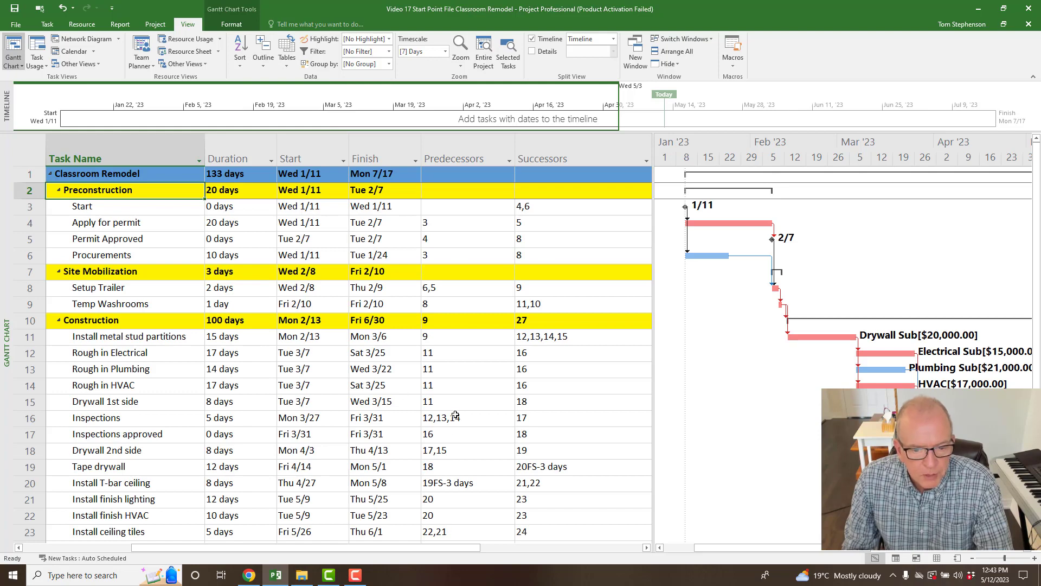
pyautogui.scroll(-1, 482, 451)
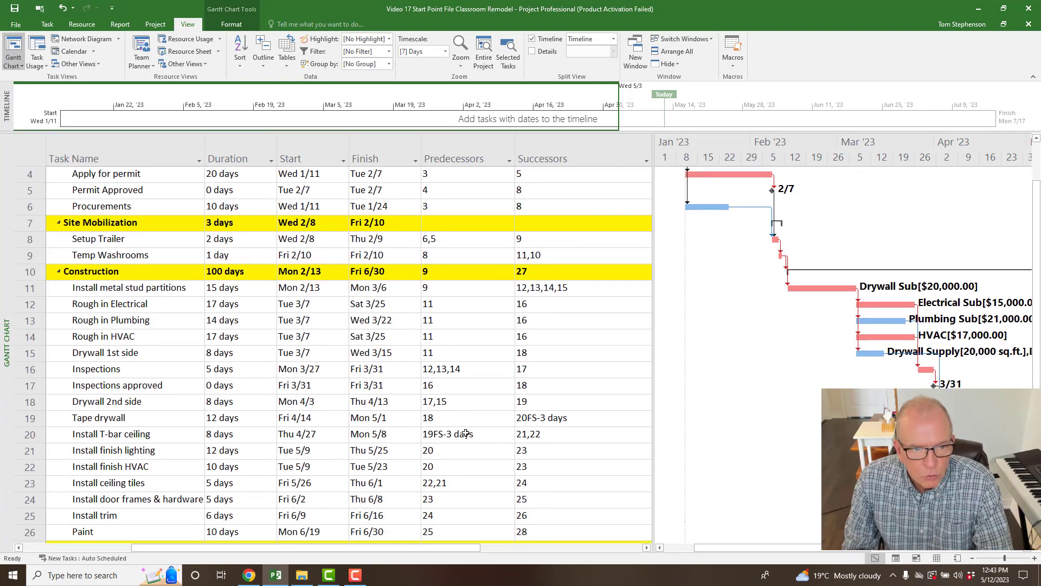
pyautogui.click(265, 68)
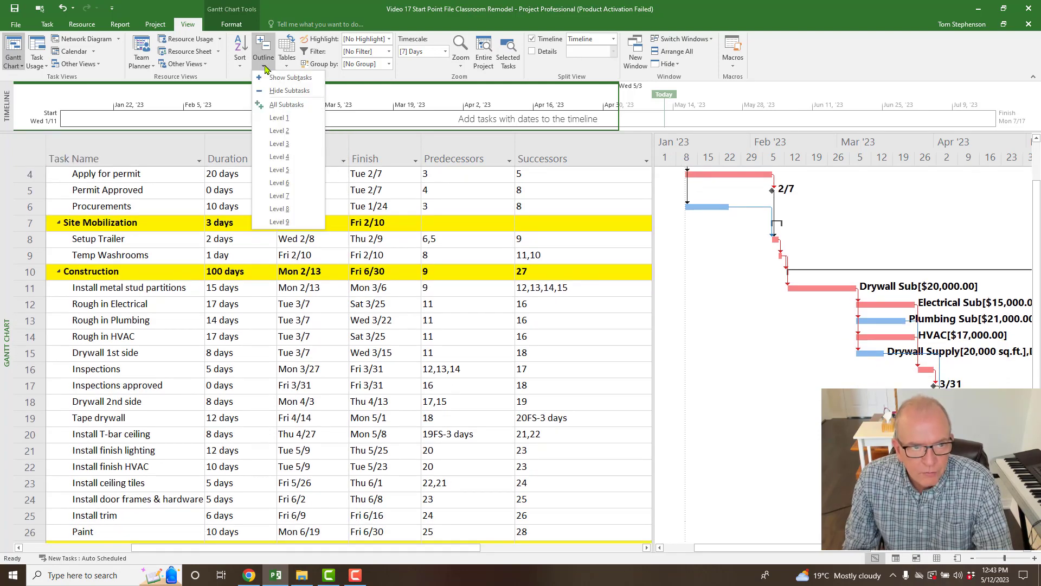
pyautogui.click(276, 106)
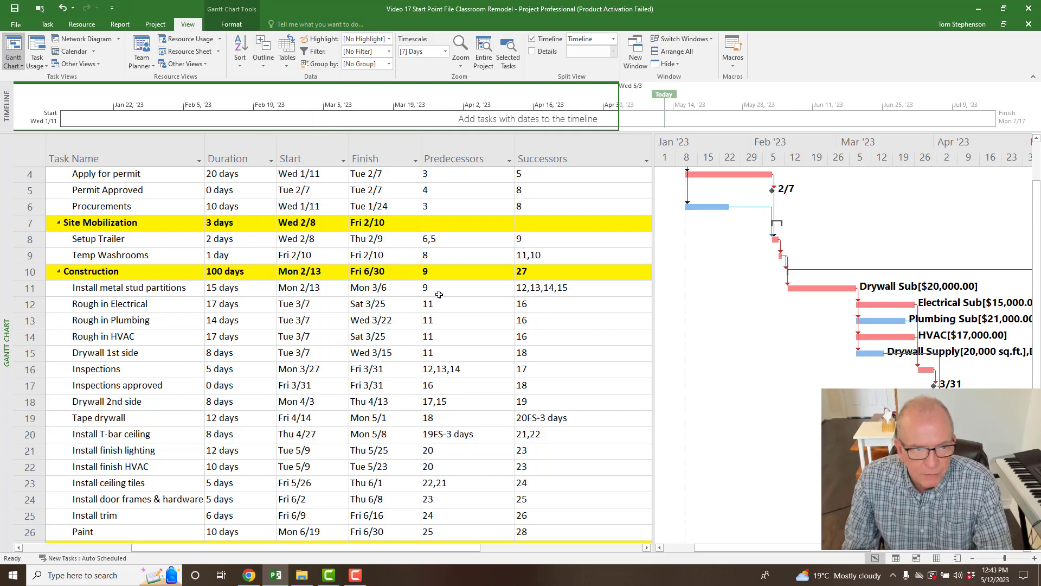
# Look through the full task list, and trace the task links from Start to Closeout in the Network Diagram view.
pyautogui.scroll(1, 440, 292)
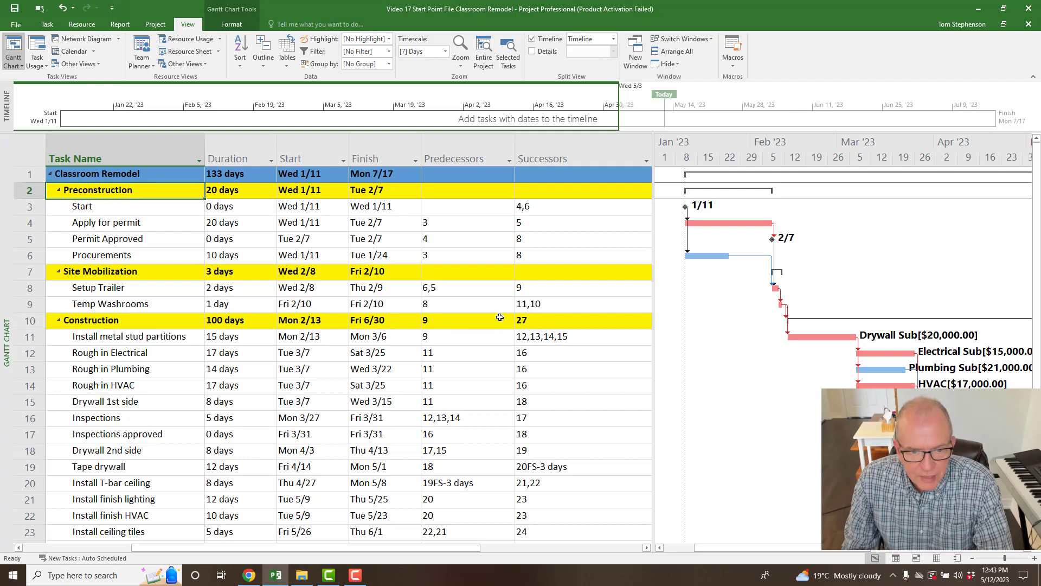
pyautogui.scroll(-4, 498, 338)
pyautogui.scroll(-1, 482, 344)
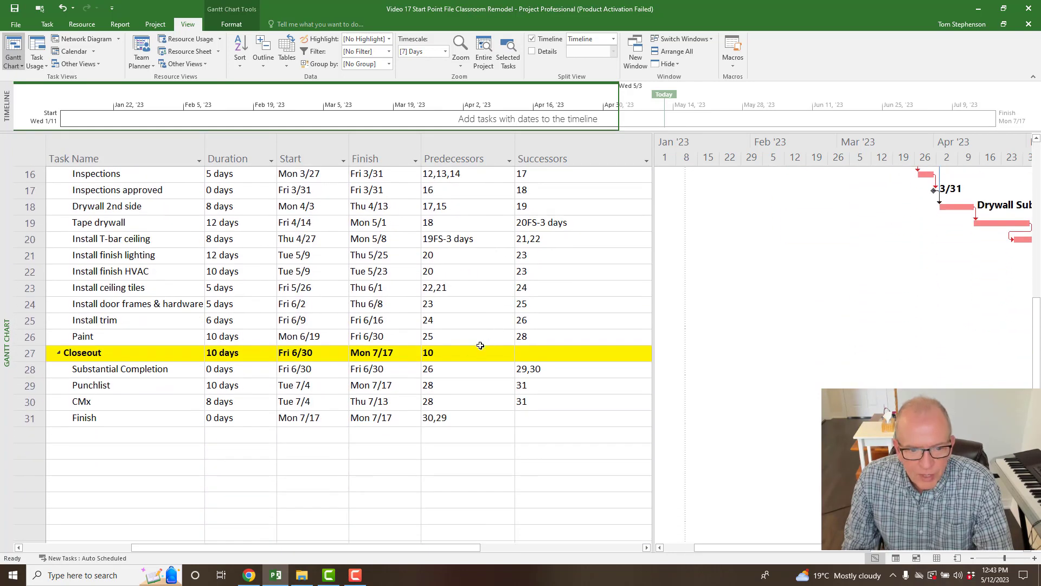
pyautogui.scroll(3, 494, 314)
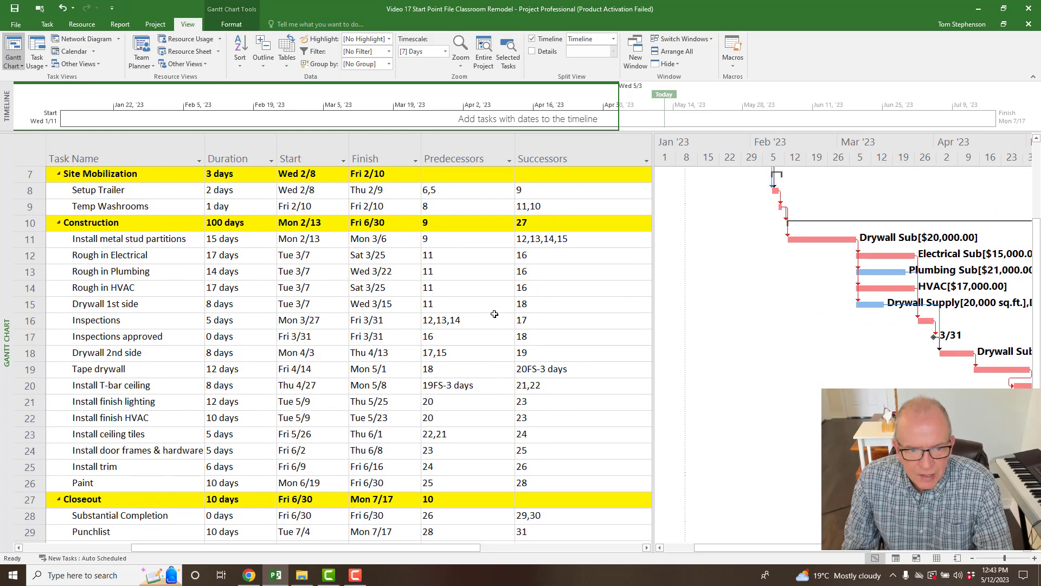
pyautogui.rightClick(5, 286)
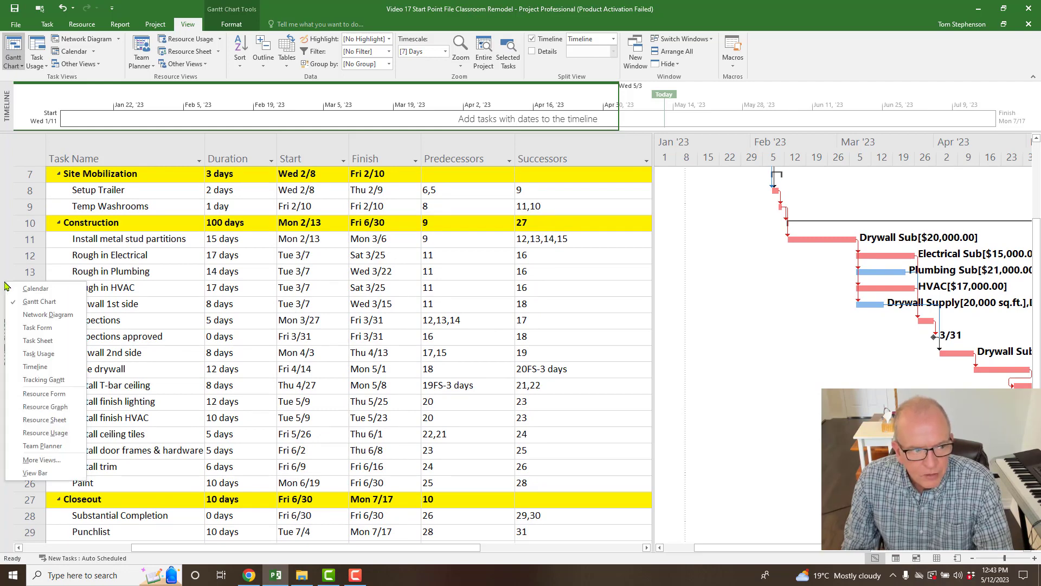
pyautogui.click(23, 320)
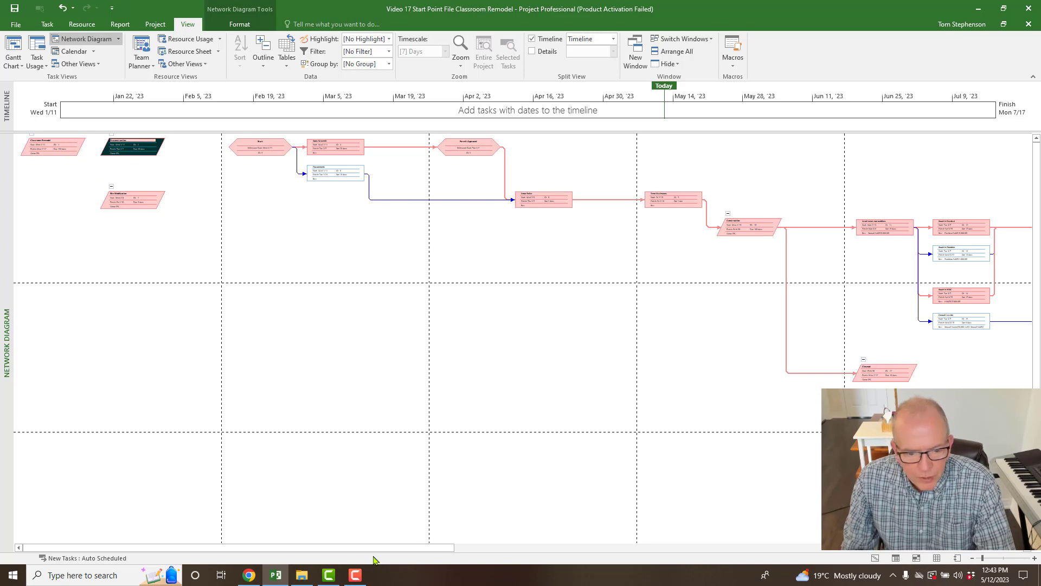
pyautogui.moveTo(378, 549); pyautogui.dragTo(517, 549)
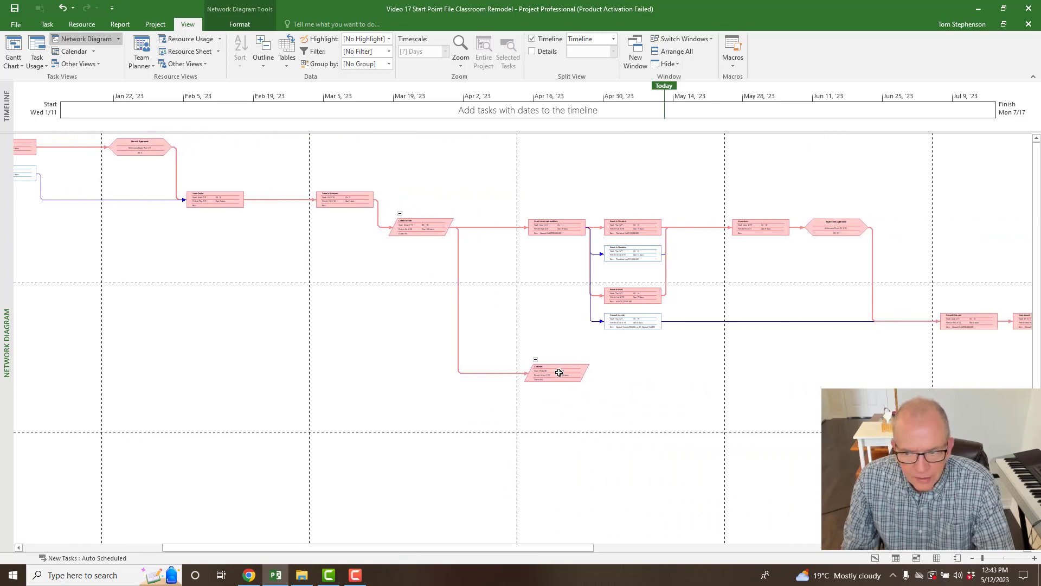
pyautogui.moveTo(505, 551); pyautogui.dragTo(921, 549)
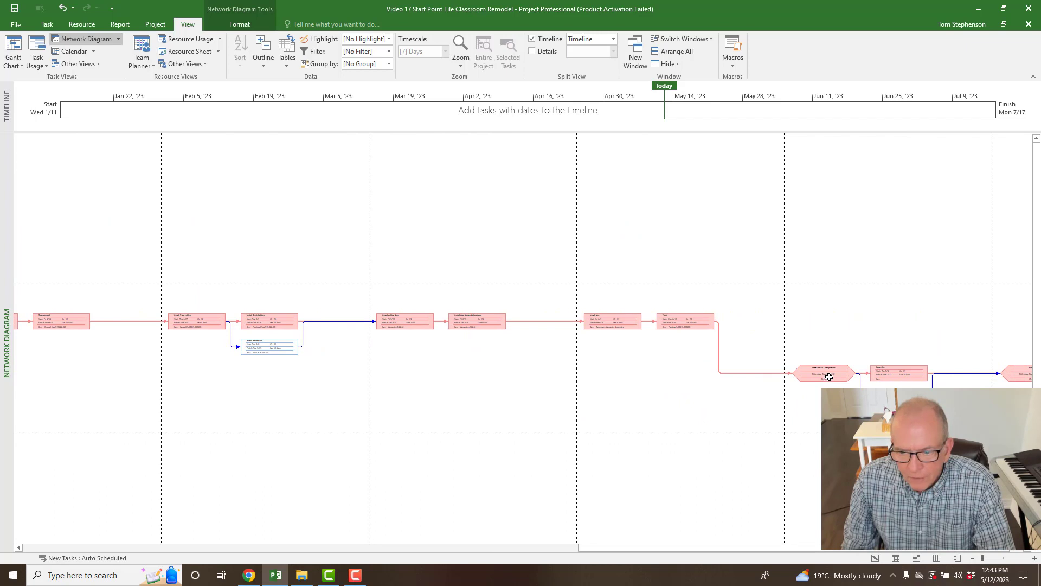
pyautogui.moveTo(923, 373)
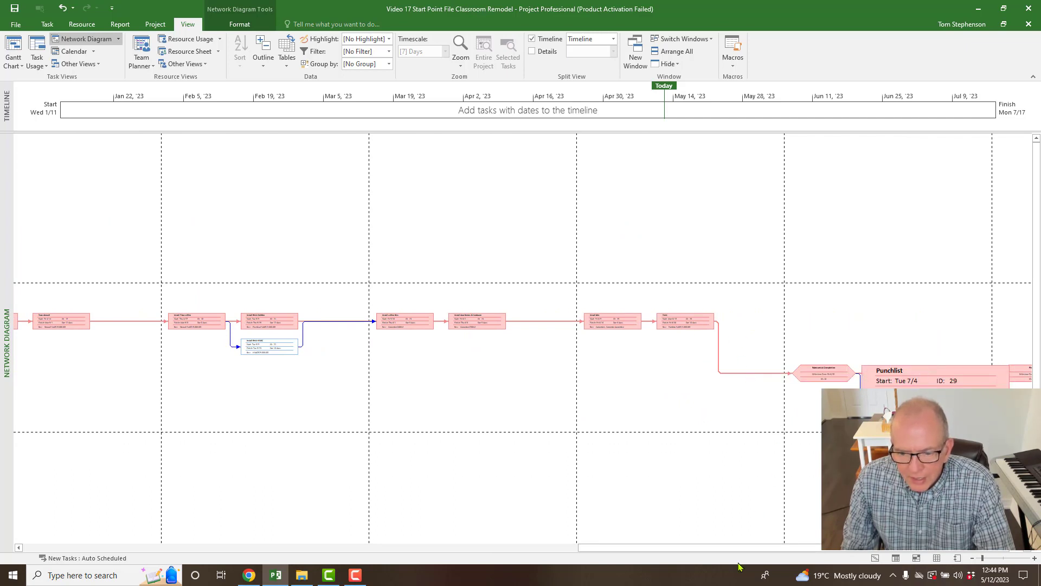
pyautogui.moveTo(743, 553); pyautogui.dragTo(250, 561)
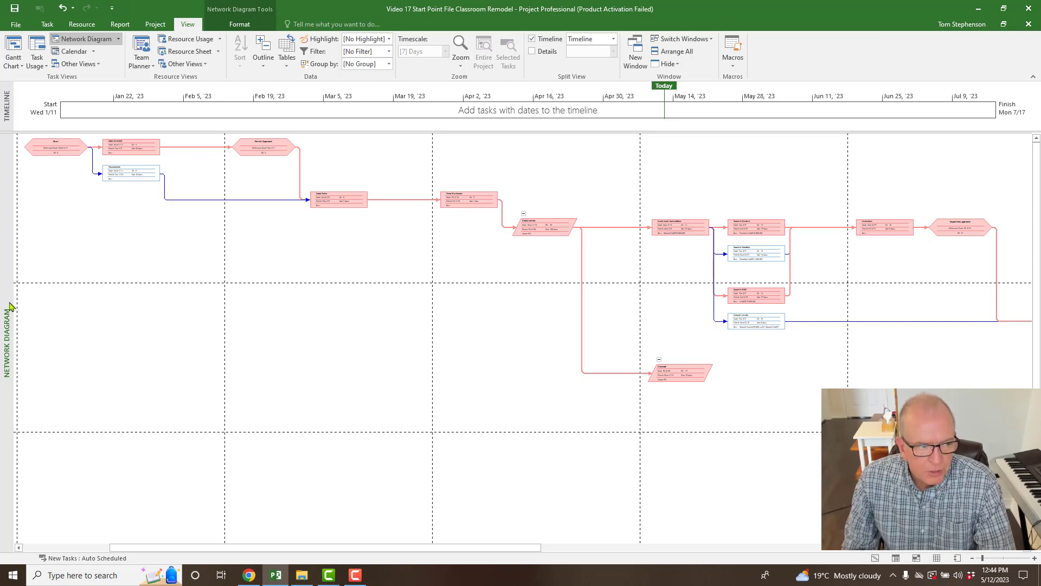
# Return to the Gantt Chart view and delete the successor and predecessor entries of the Construction summary task.
pyautogui.rightClick(10, 307)
pyautogui.click(24, 324)
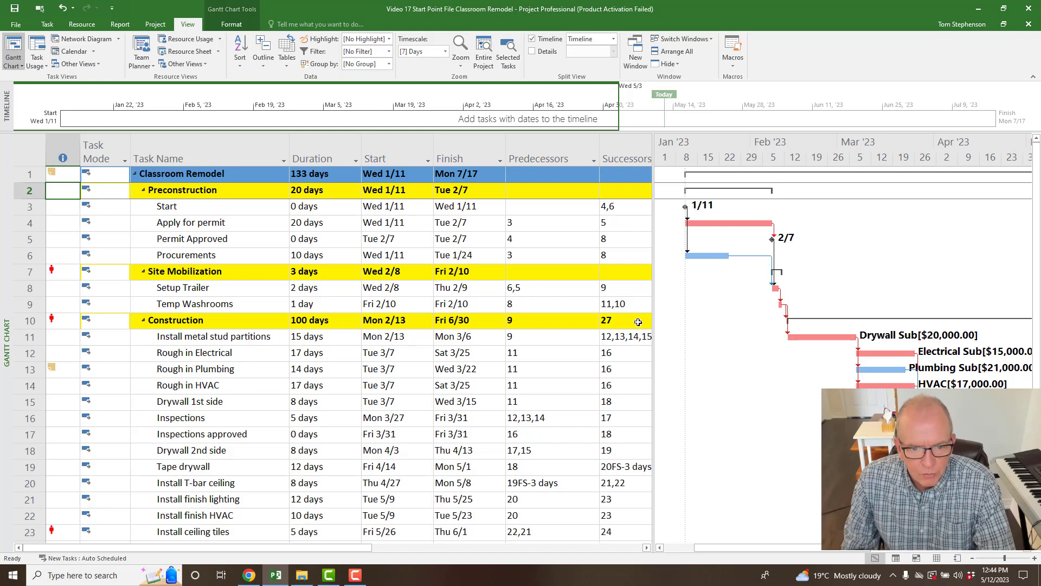
pyautogui.click(622, 323)
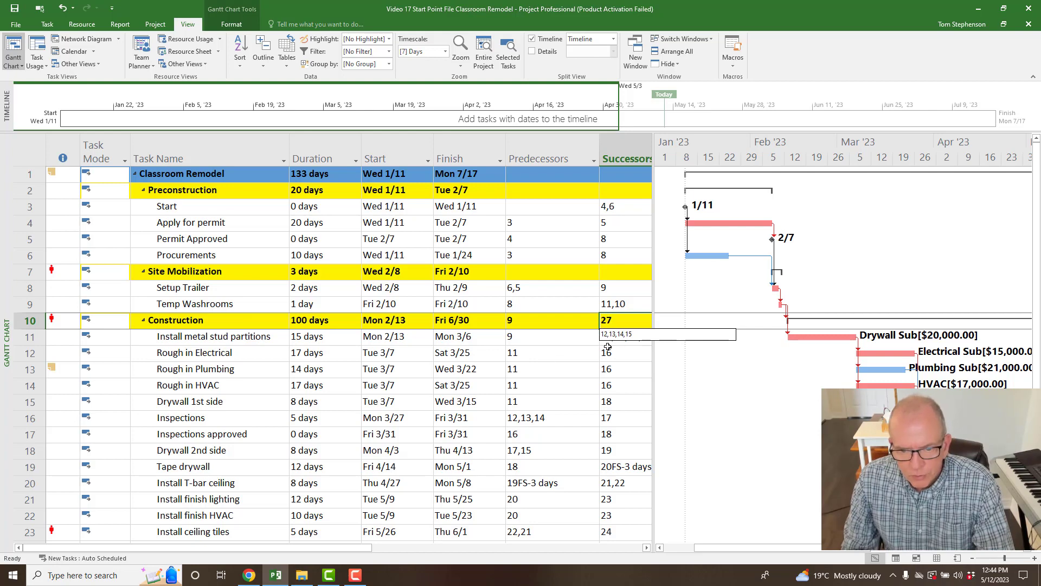
pyautogui.press('Delete')
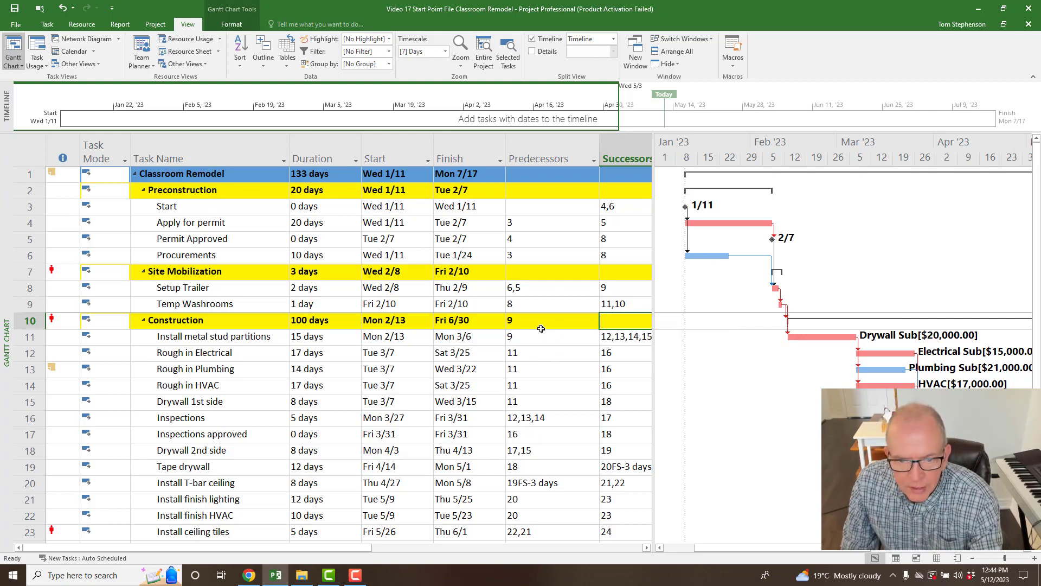
pyautogui.click(541, 326)
pyautogui.press('Delete')
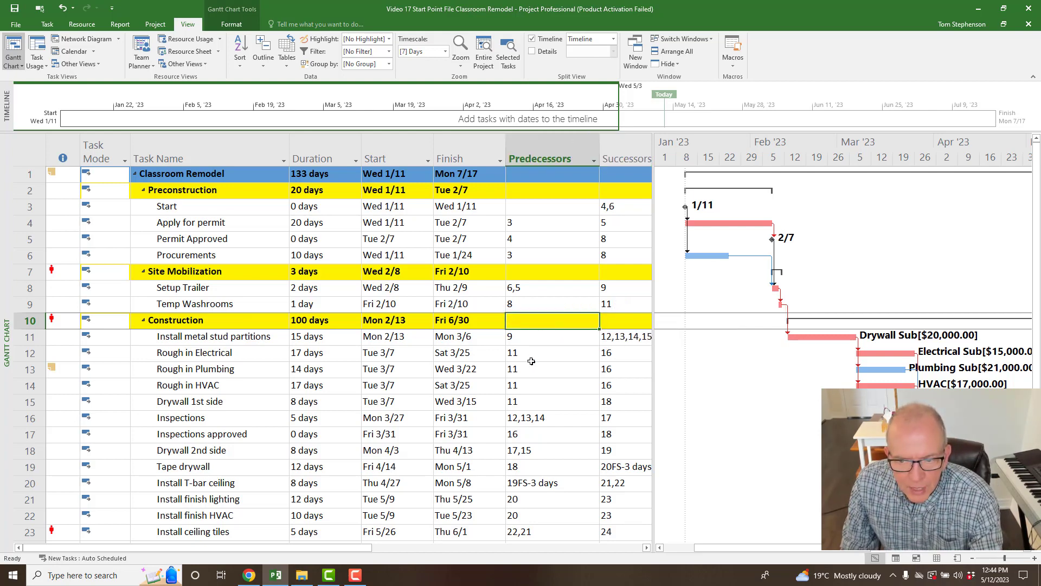
pyautogui.click(529, 348)
pyautogui.click(540, 303)
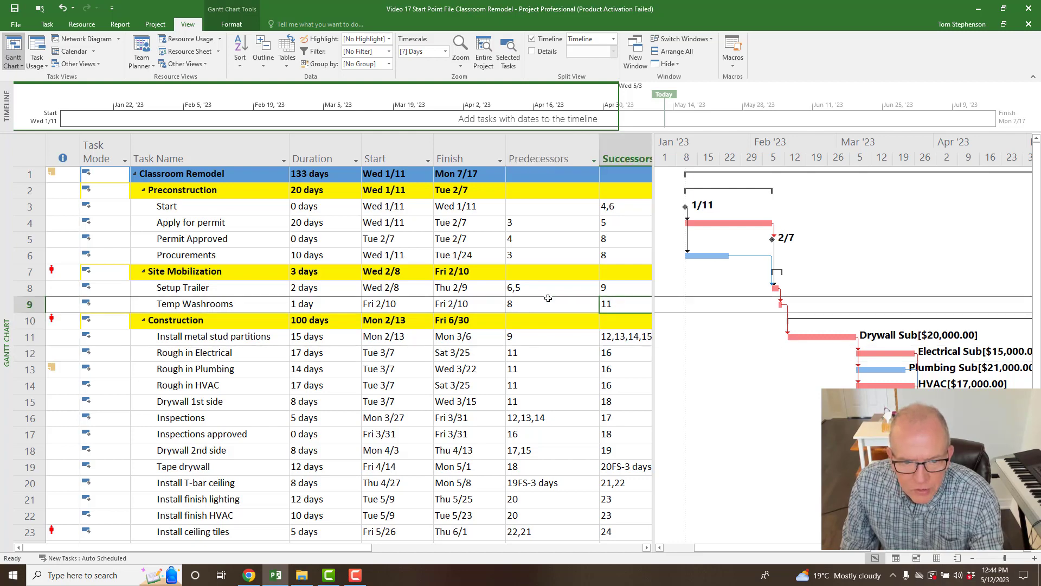
# Check the predecessor and successor entries of Temp Washrooms and of the Construction, Closeout and Site Mobilization summary tasks.
pyautogui.click(620, 304)
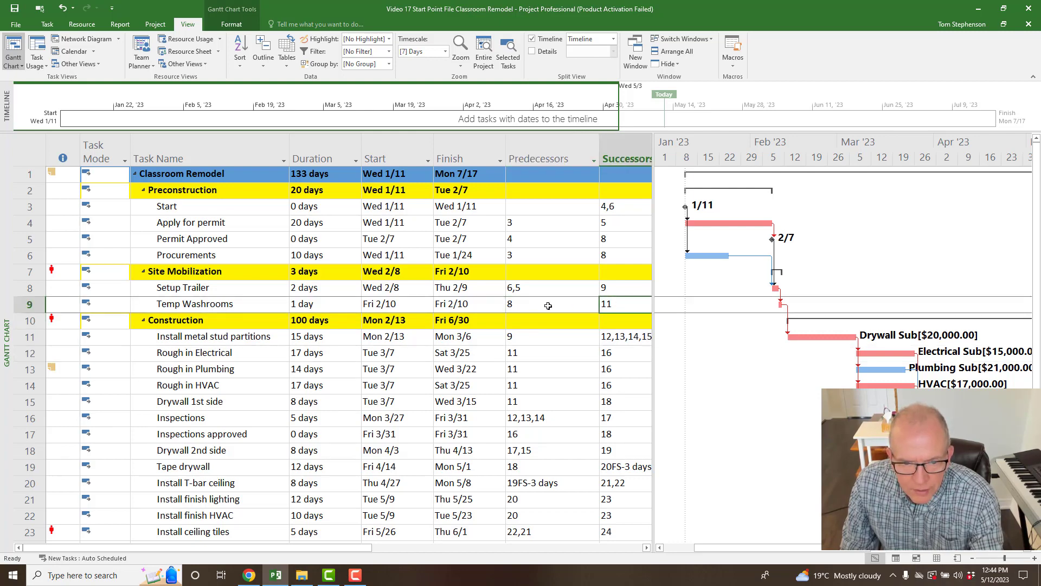
pyautogui.click(548, 306)
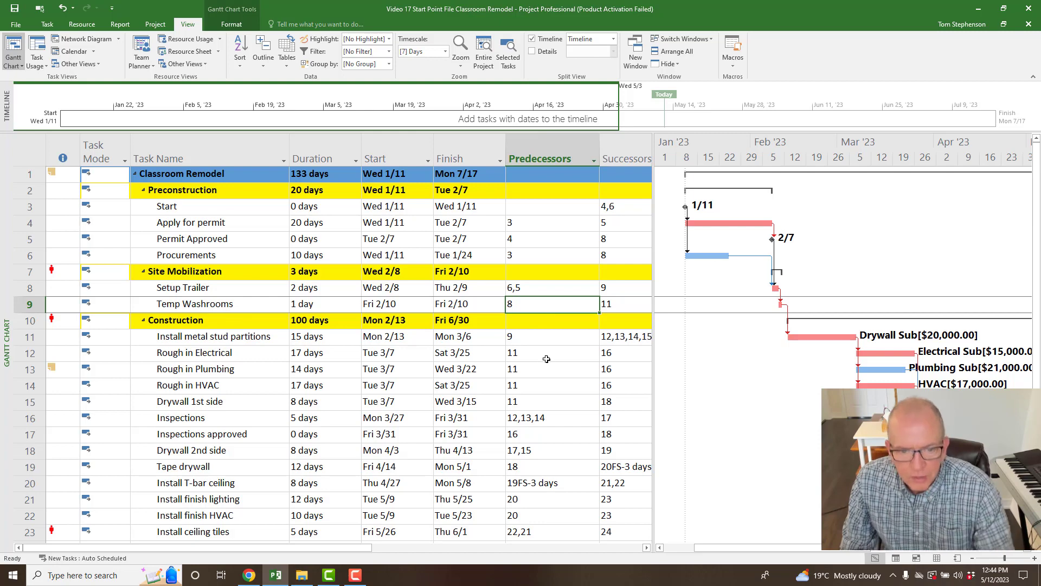
pyautogui.click(624, 320)
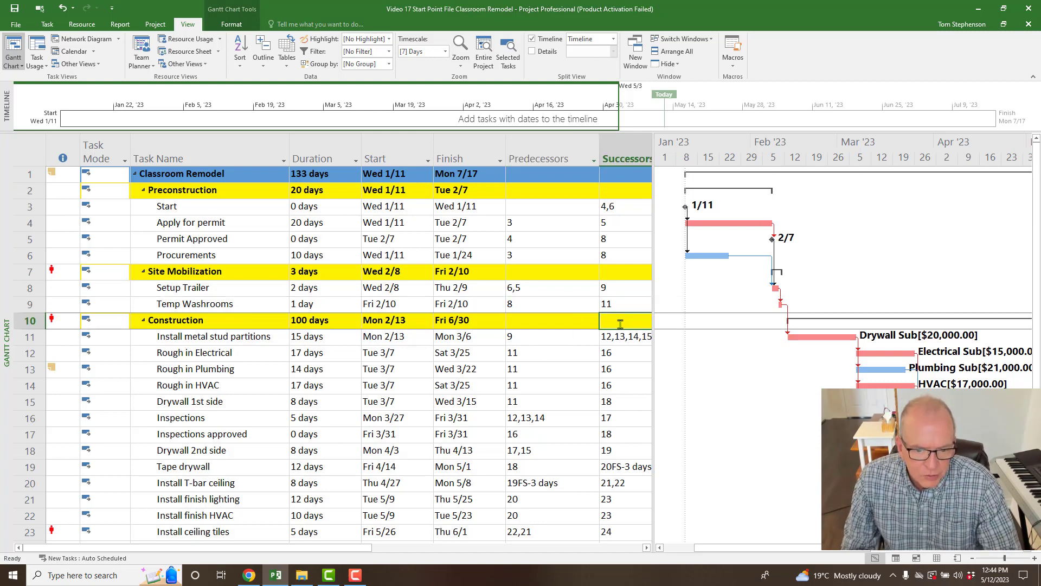
pyautogui.scroll(-3, 620, 323)
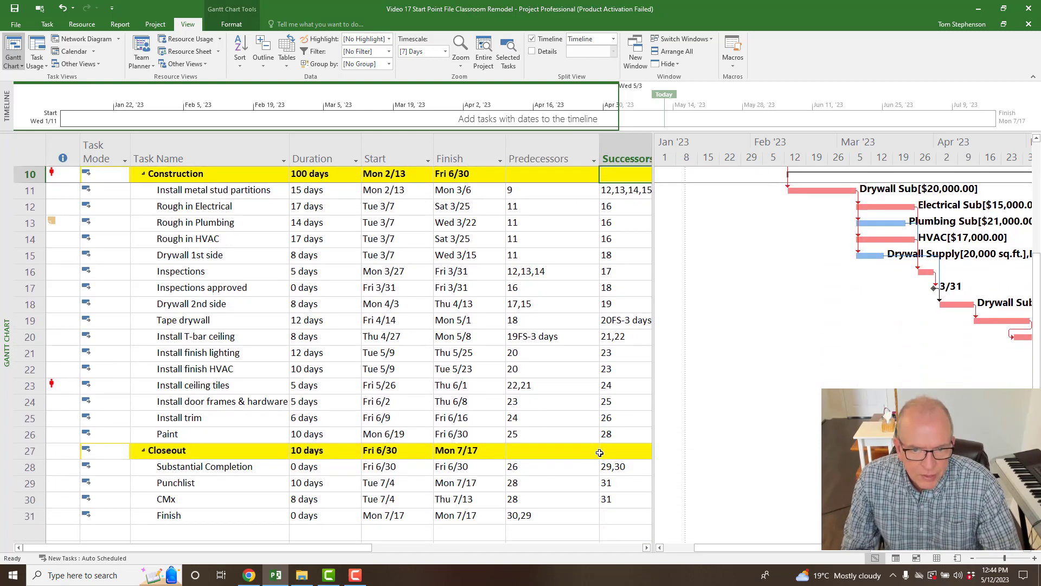
pyautogui.scroll(3, 600, 452)
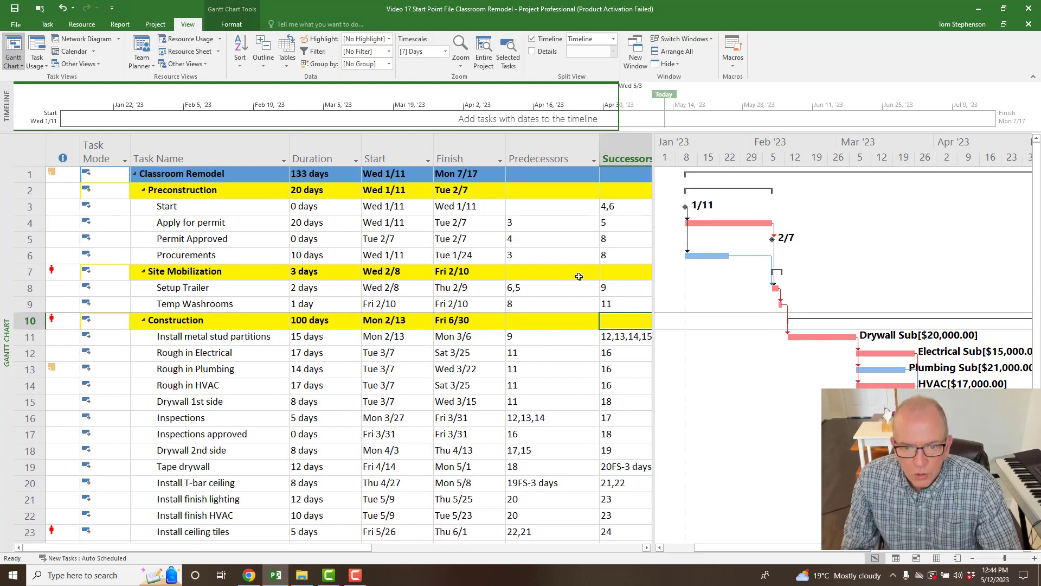
pyautogui.click(579, 277)
pyautogui.click(611, 275)
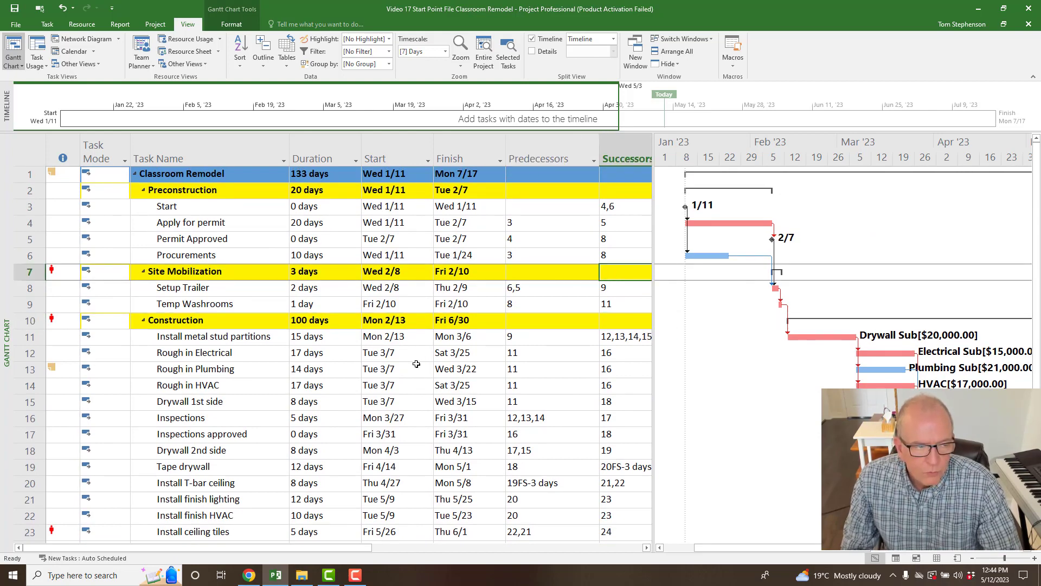
# Switch to the Network Diagram view and trace the task links from Start through the Construction activities.
pyautogui.rightClick(5, 251)
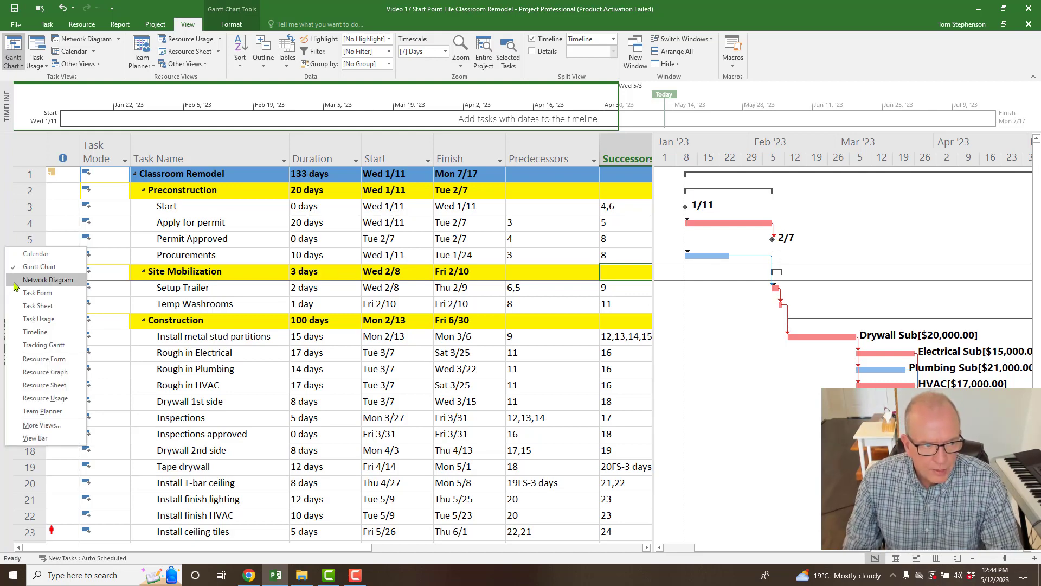
pyautogui.click(48, 280)
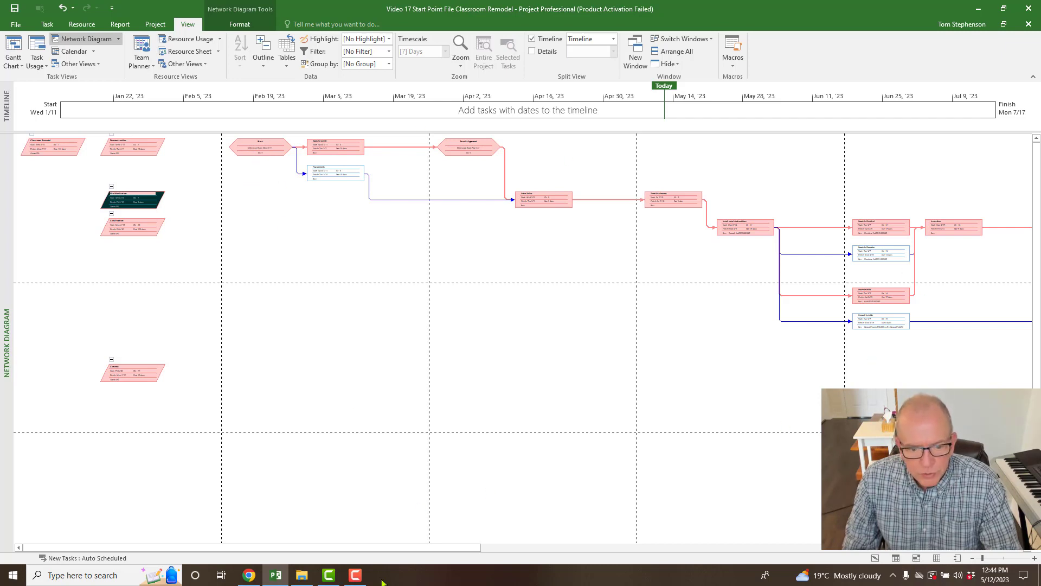
pyautogui.moveTo(375, 548); pyautogui.dragTo(450, 548)
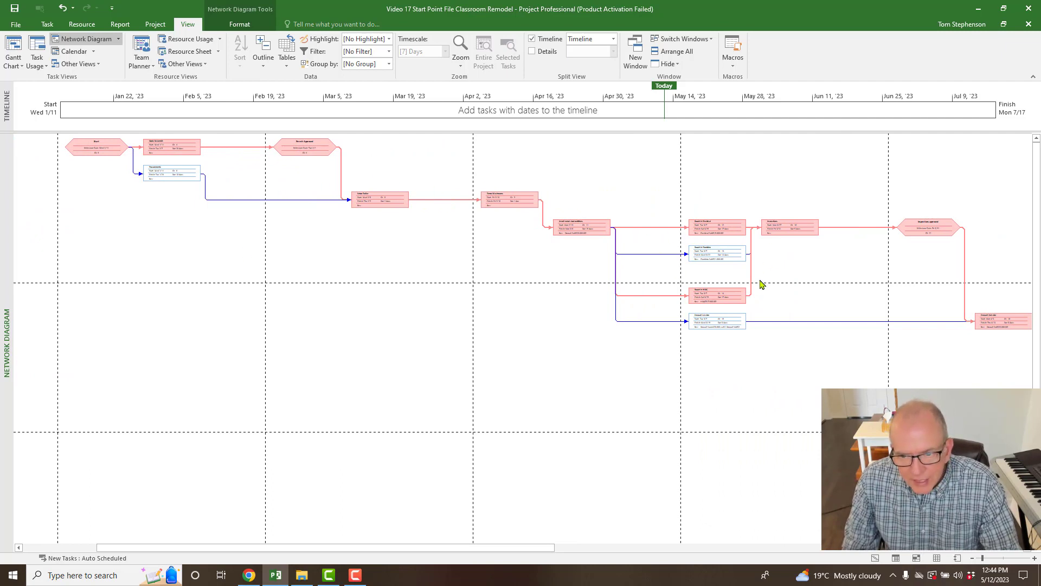
pyautogui.moveTo(489, 549); pyautogui.dragTo(701, 545)
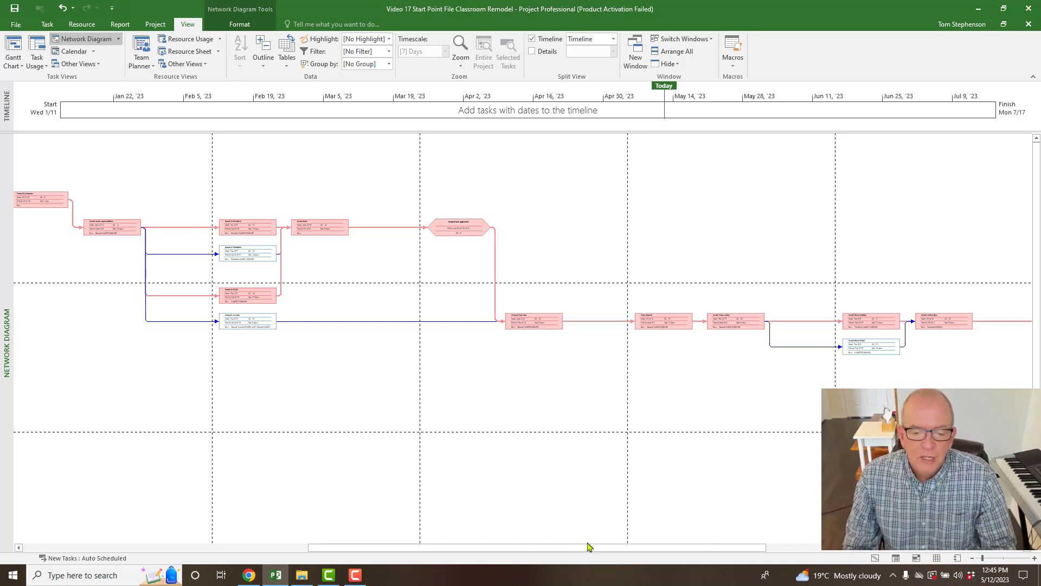
pyautogui.moveTo(589, 547); pyautogui.dragTo(183, 527)
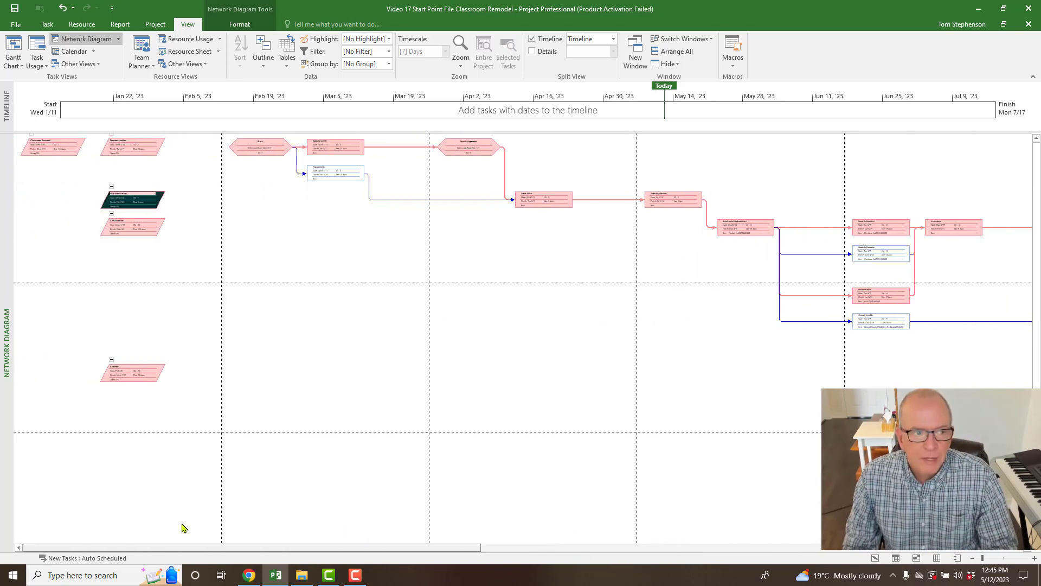
# Return to the Gantt Chart view and read the project review checklist in the Classroom Remodel task's note.
pyautogui.rightClick(6, 299)
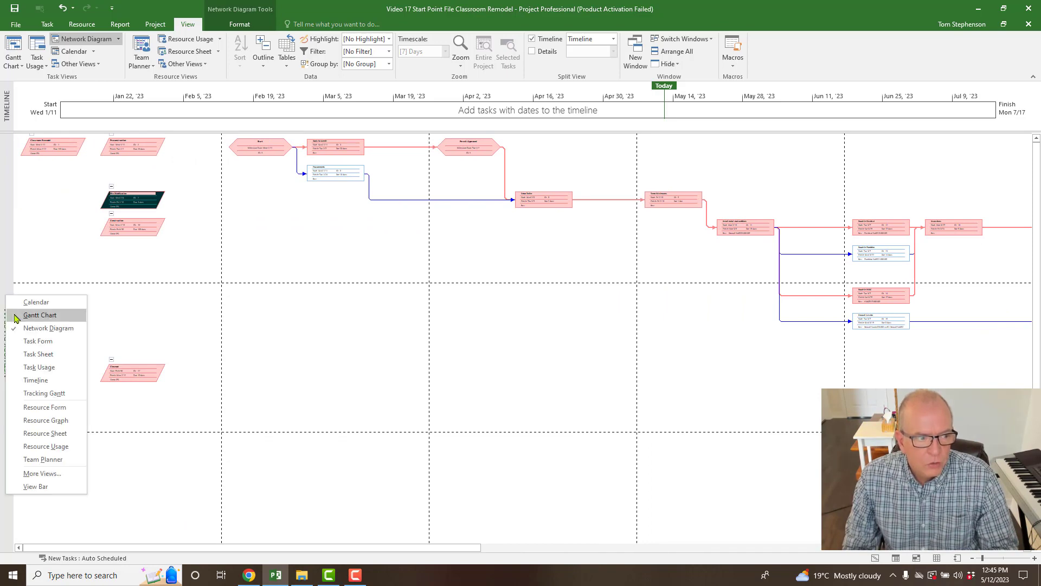
pyautogui.click(17, 316)
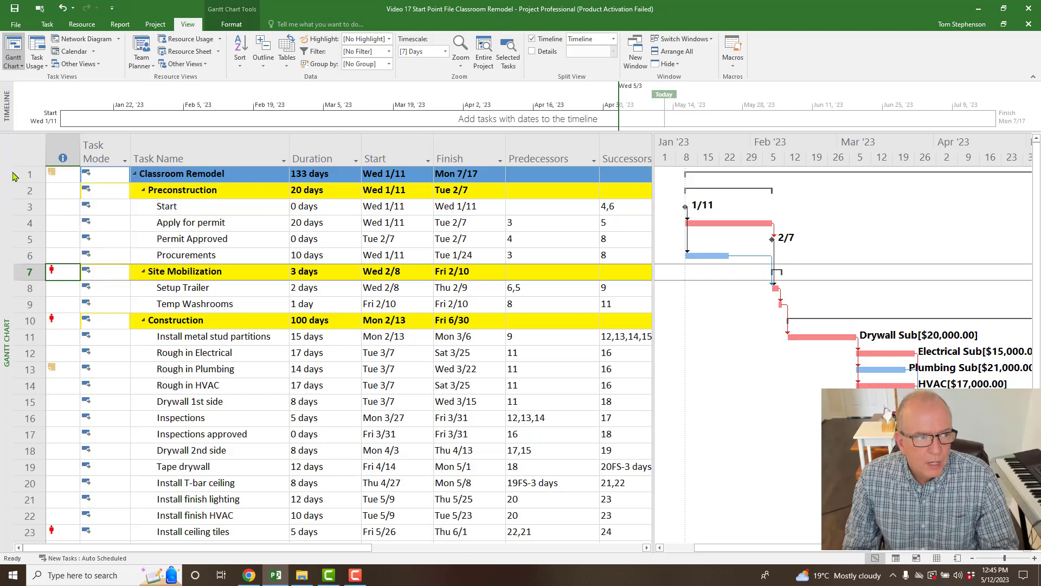
pyautogui.click(55, 156)
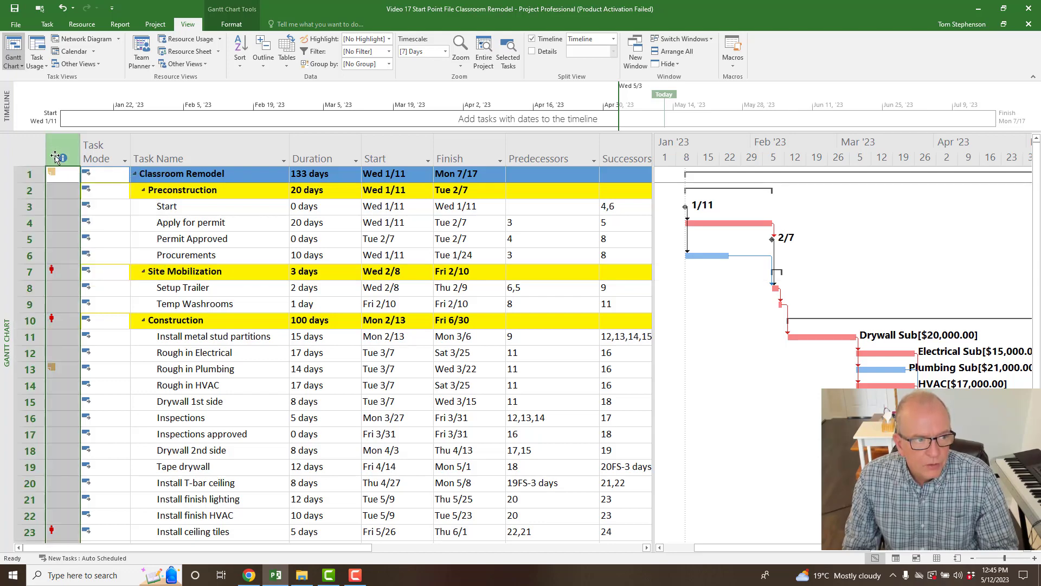
pyautogui.moveTo(50, 172)
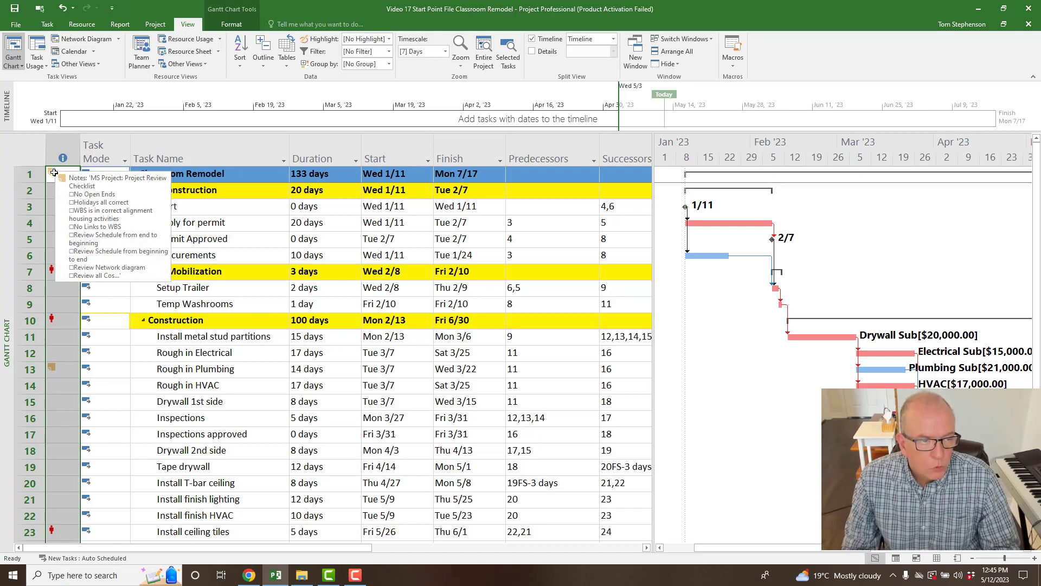
pyautogui.click(245, 228)
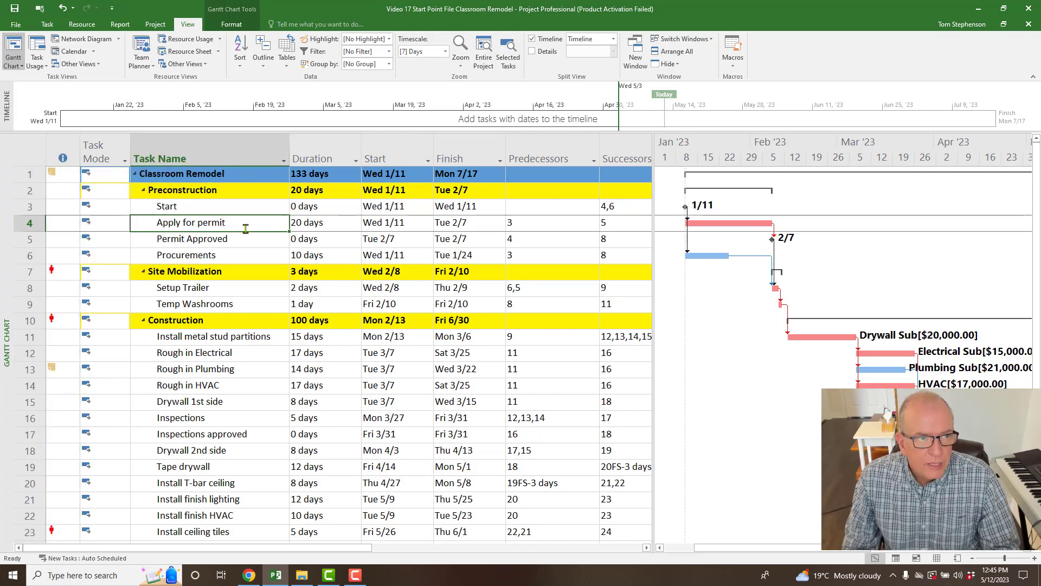
# Open the working time settings of the Standard project calendar and go back to January 2023.
pyautogui.click(161, 27)
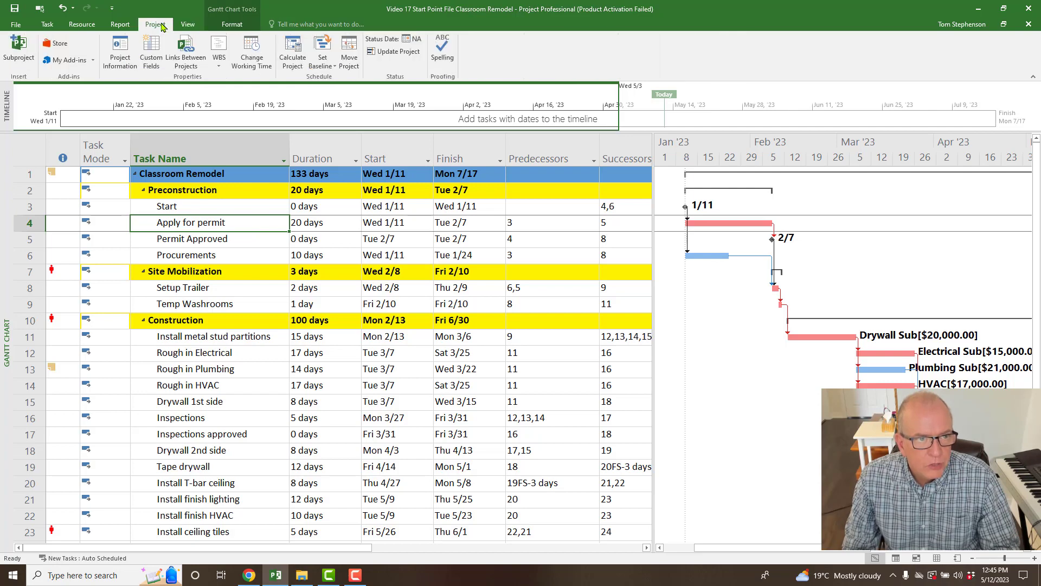
pyautogui.click(251, 49)
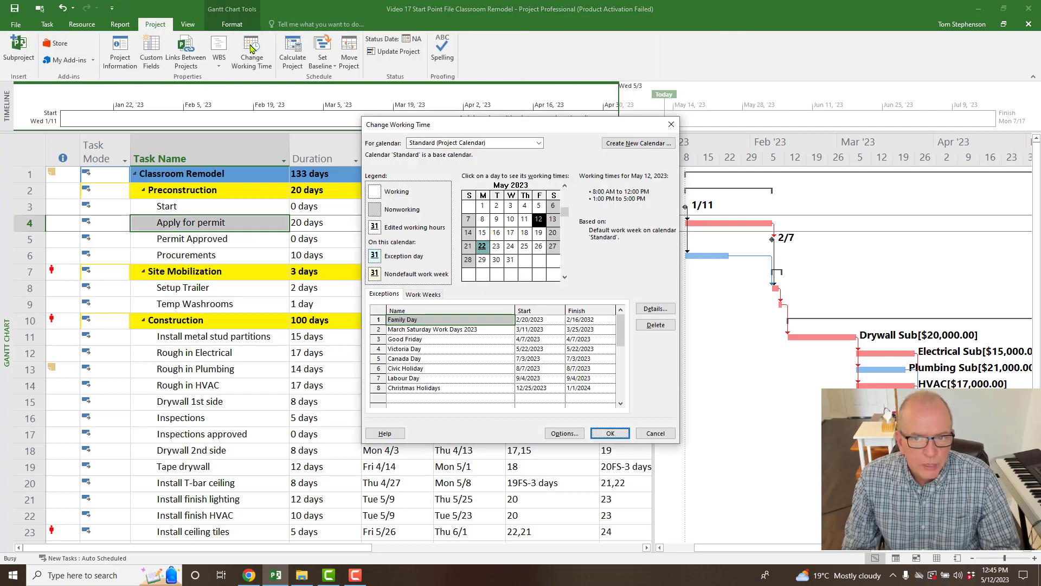
pyautogui.moveTo(513, 117); pyautogui.dragTo(319, 116)
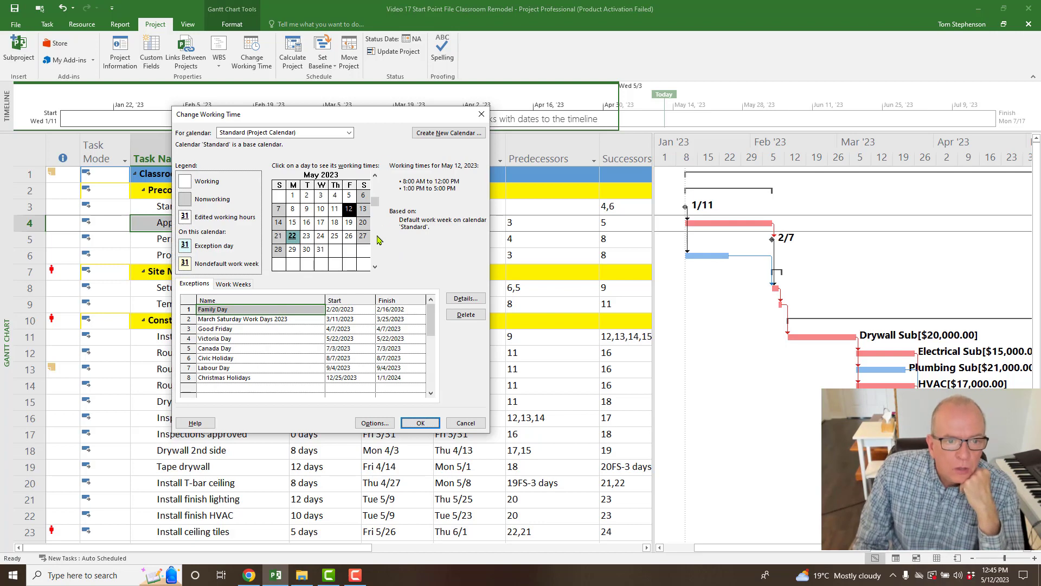
pyautogui.click(375, 176)
pyautogui.click(375, 176)
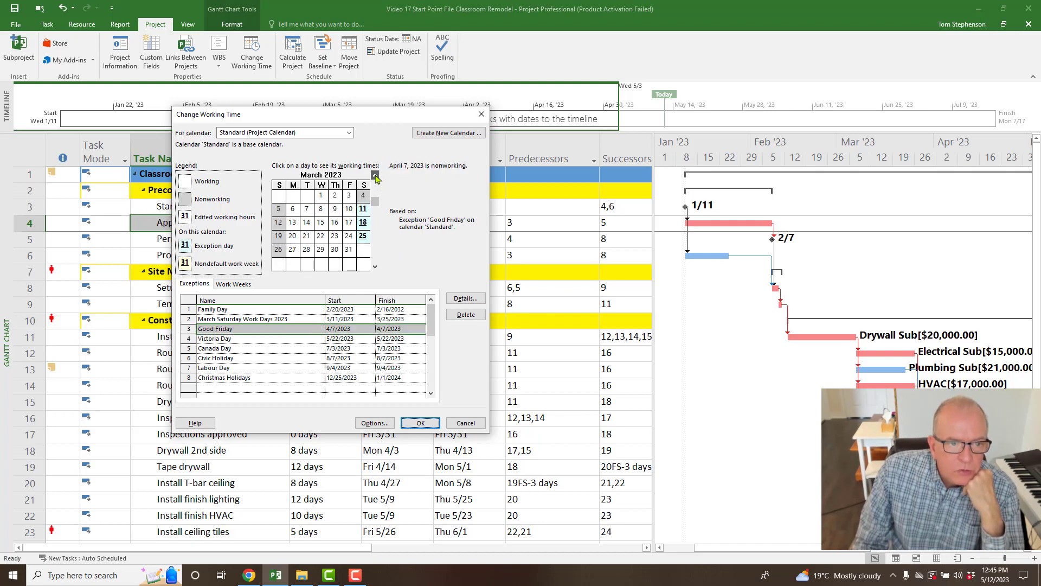
pyautogui.click(375, 176)
pyautogui.click(376, 176)
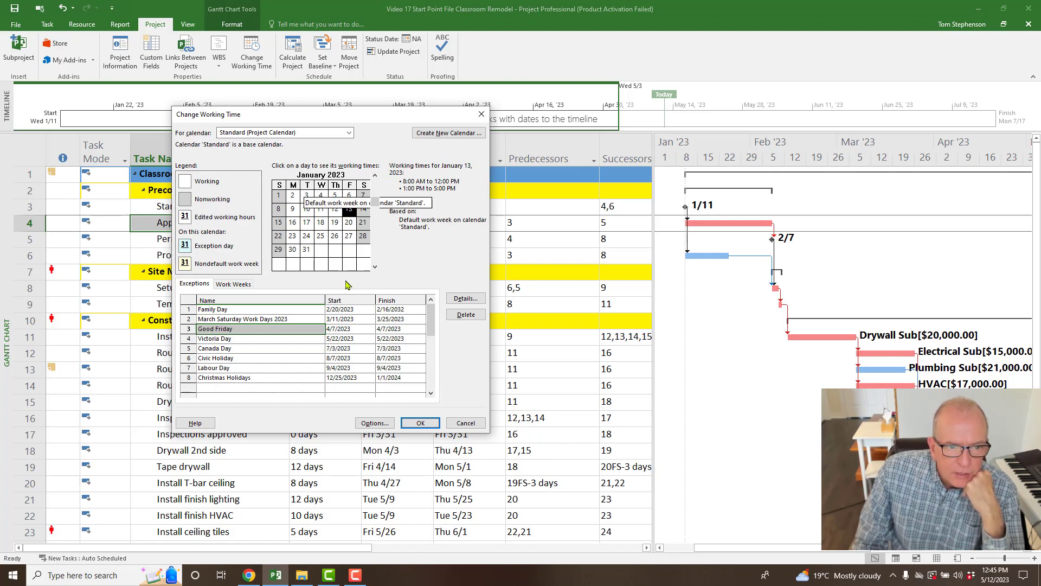
# Review the Standard calendar's holidays and exceptions month by month from February to September 2023, and close the working time settings.
pyautogui.click(375, 267)
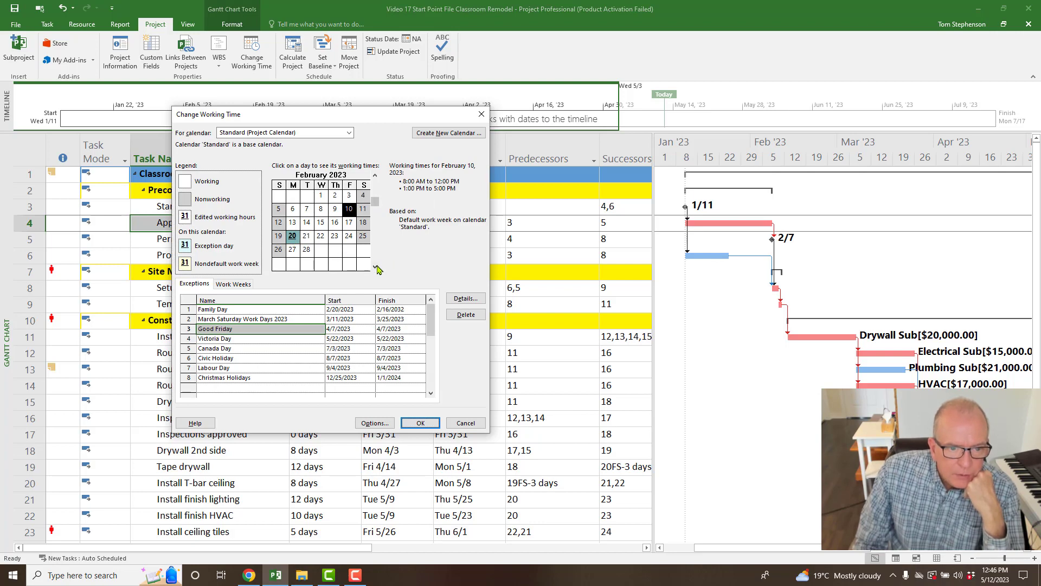
pyautogui.click(376, 267)
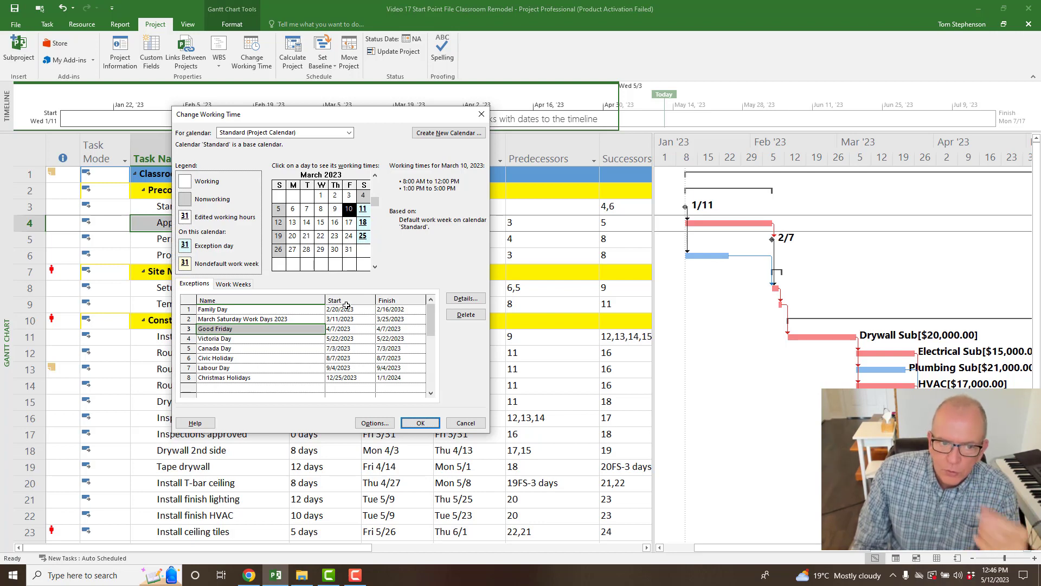
pyautogui.click(374, 267)
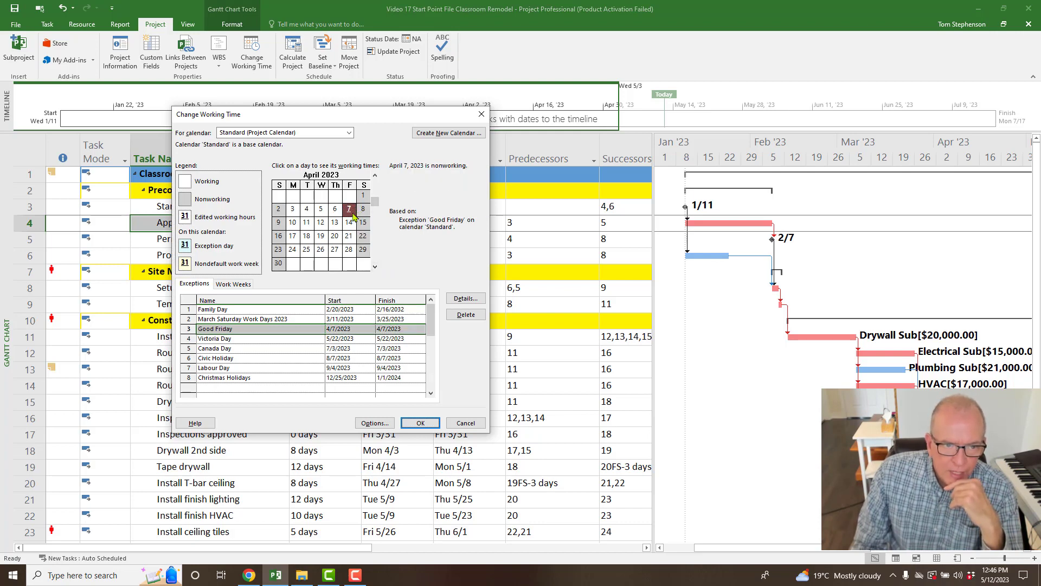
pyautogui.click(375, 268)
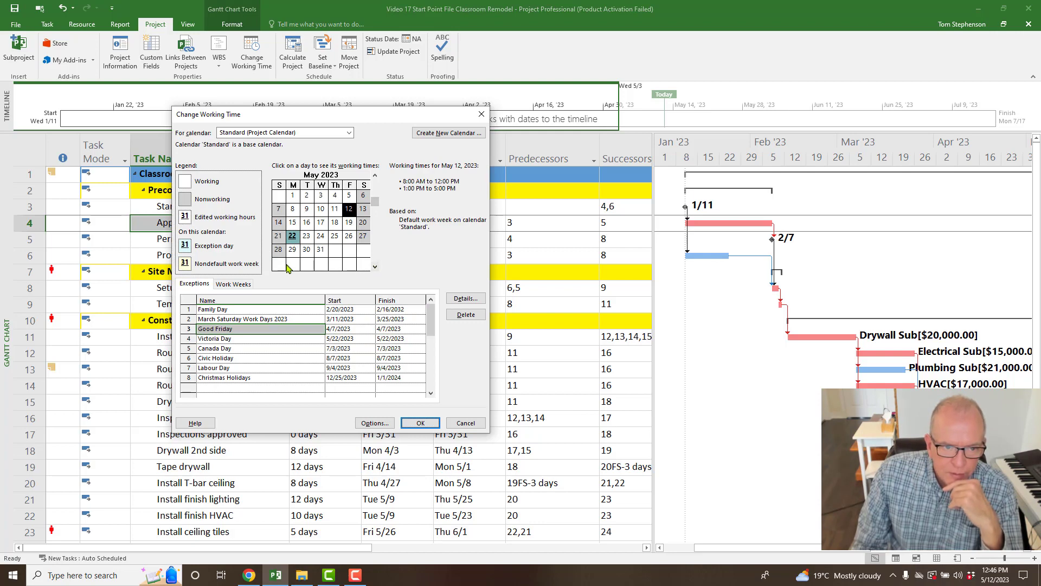
pyautogui.click(375, 267)
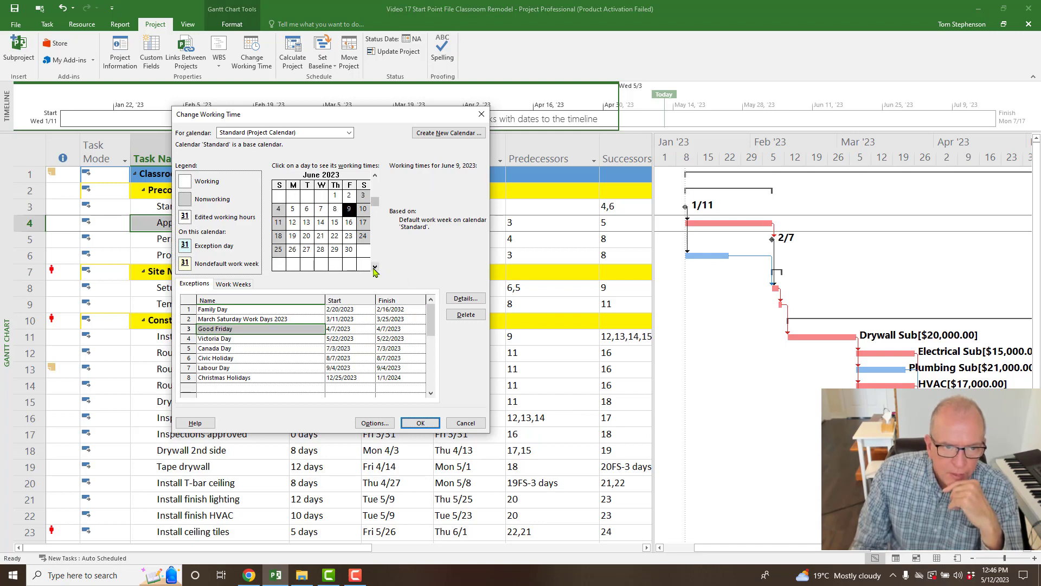
pyautogui.click(375, 267)
pyautogui.click(349, 210)
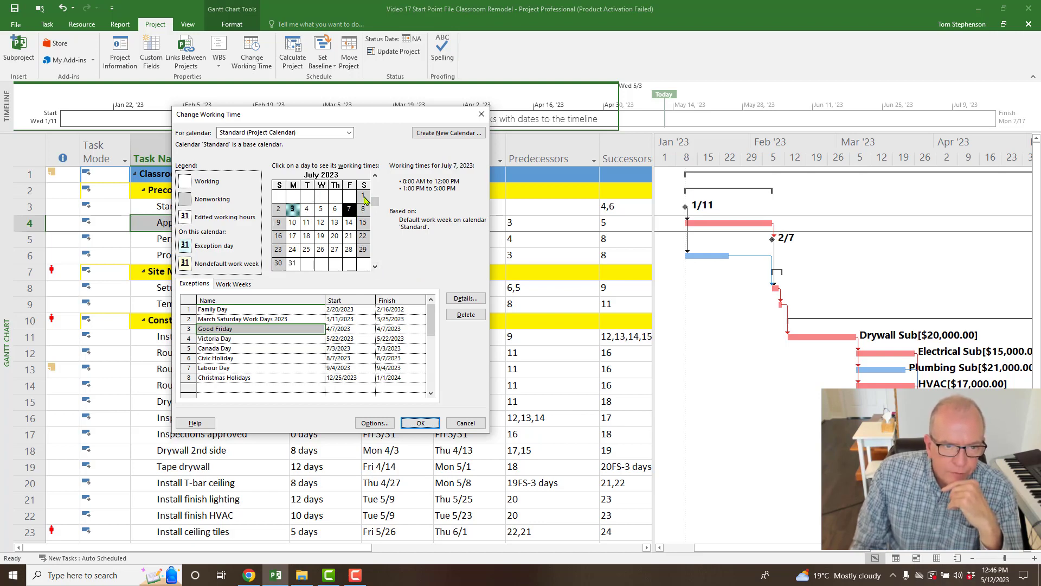
pyautogui.click(374, 267)
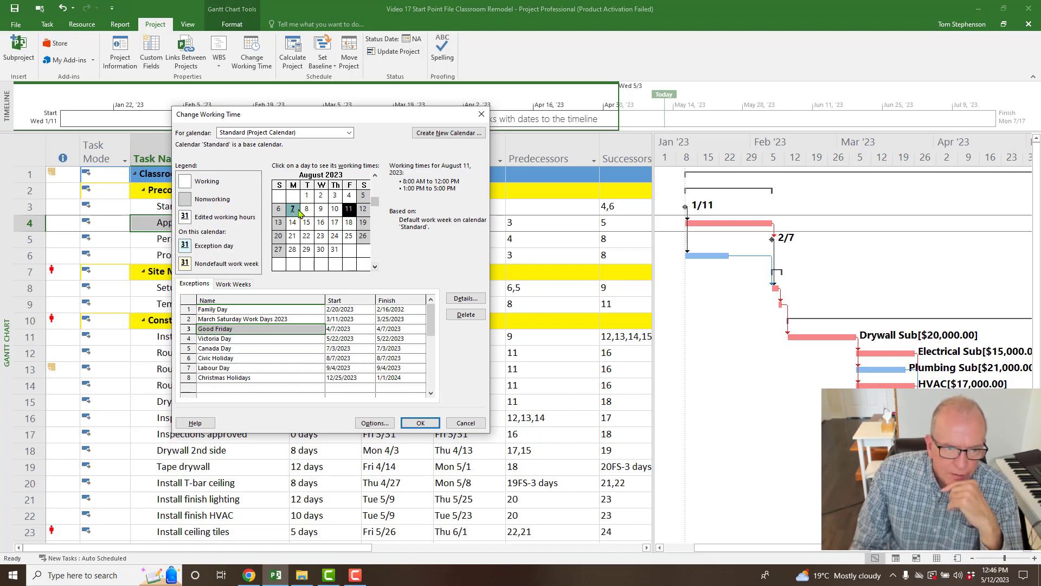
pyautogui.click(375, 267)
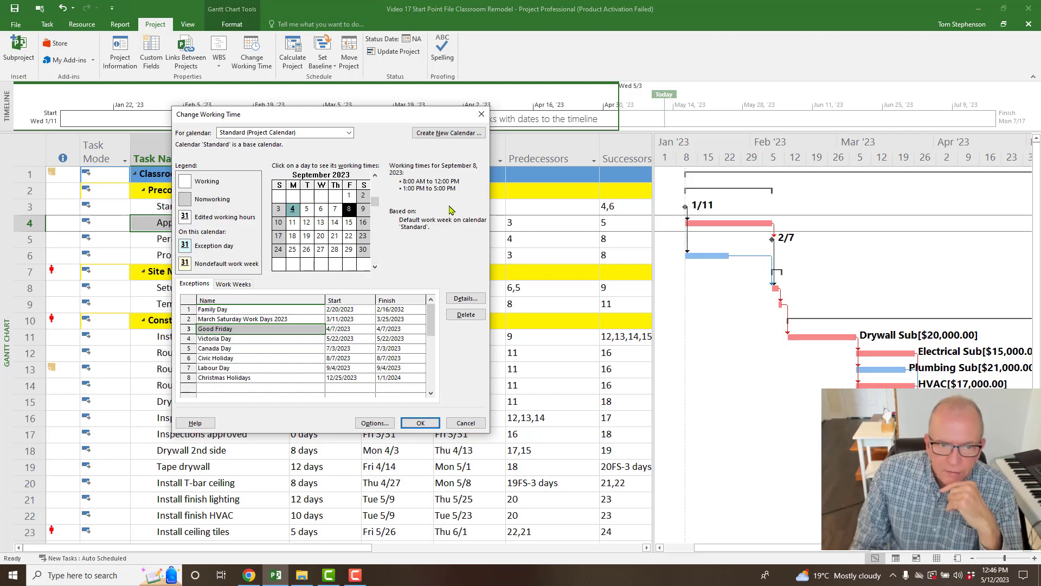
pyautogui.moveTo(388, 121); pyautogui.dragTo(794, 155)
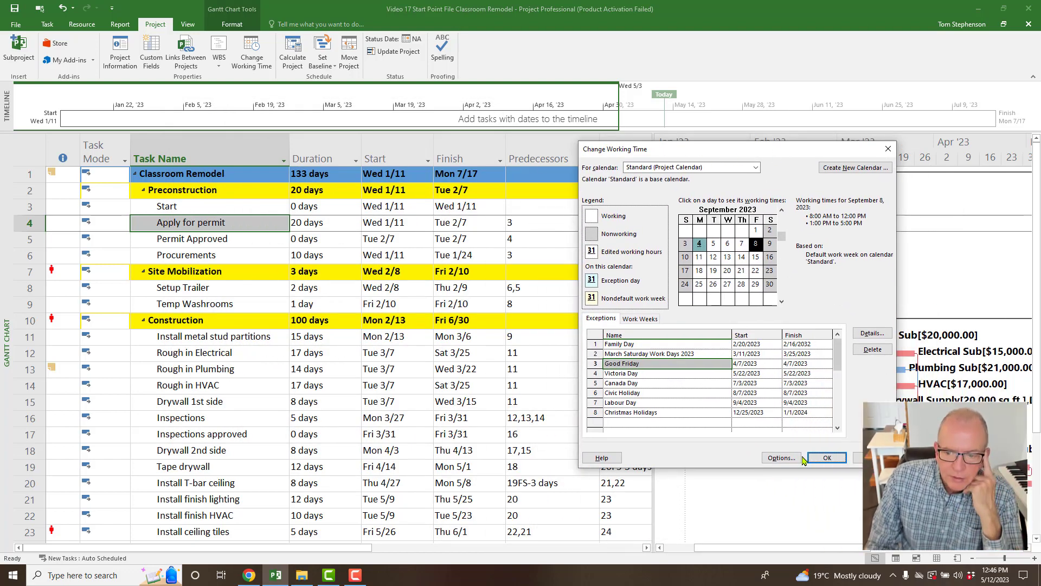
pyautogui.click(888, 149)
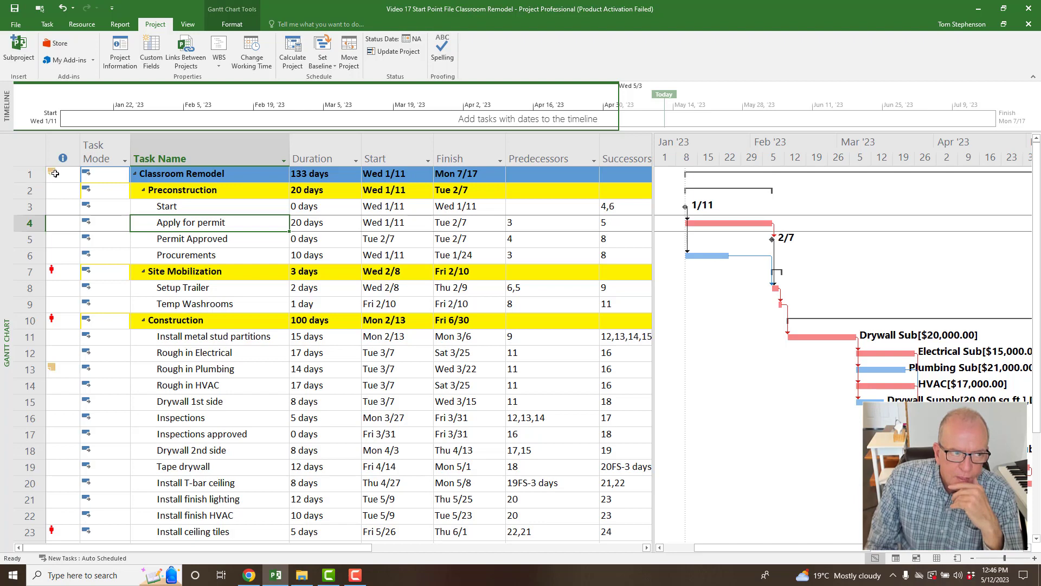
# Insert a WBS column in front of the Task Name column and narrow it to roughly the width of its codes.
pyautogui.moveTo(55, 172)
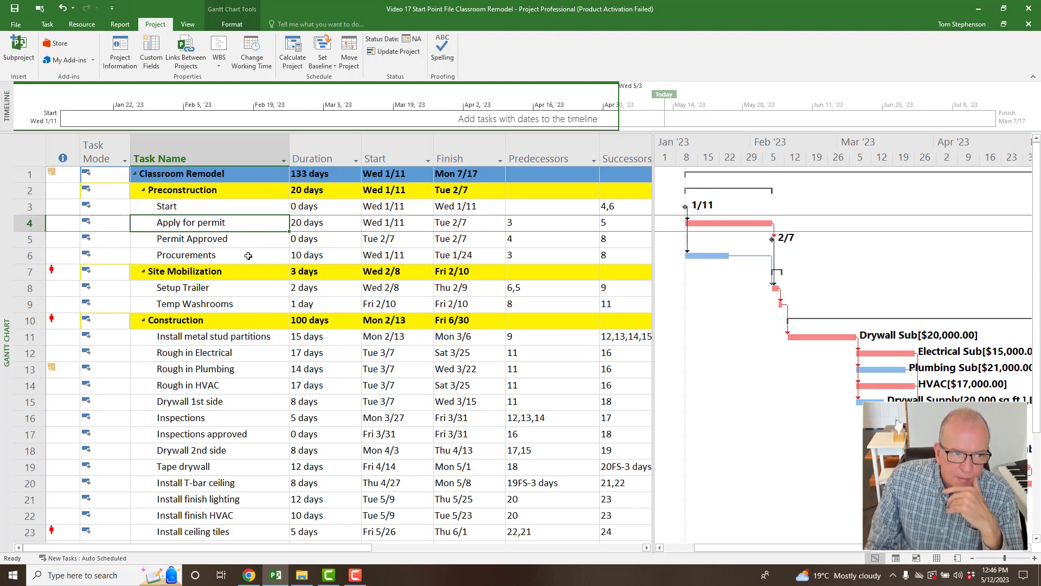
pyautogui.click(174, 150)
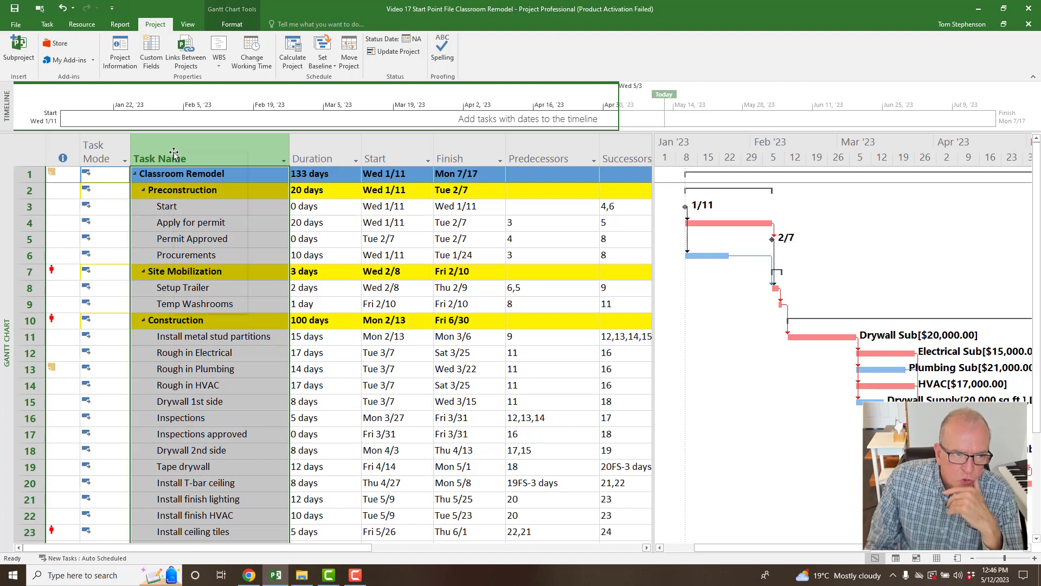
pyautogui.rightClick(173, 153)
pyautogui.click(201, 230)
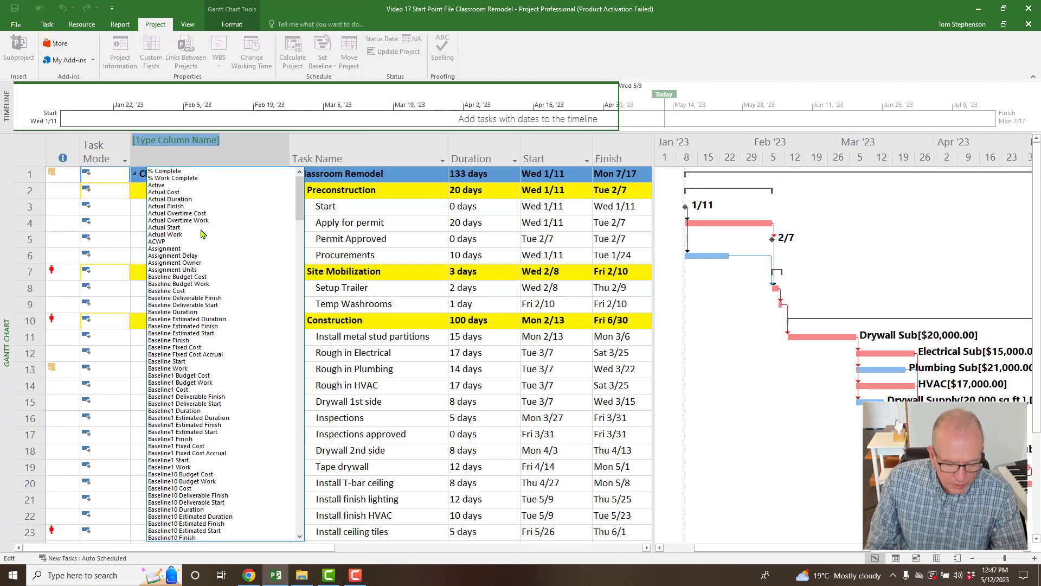
pyautogui.write('warning')
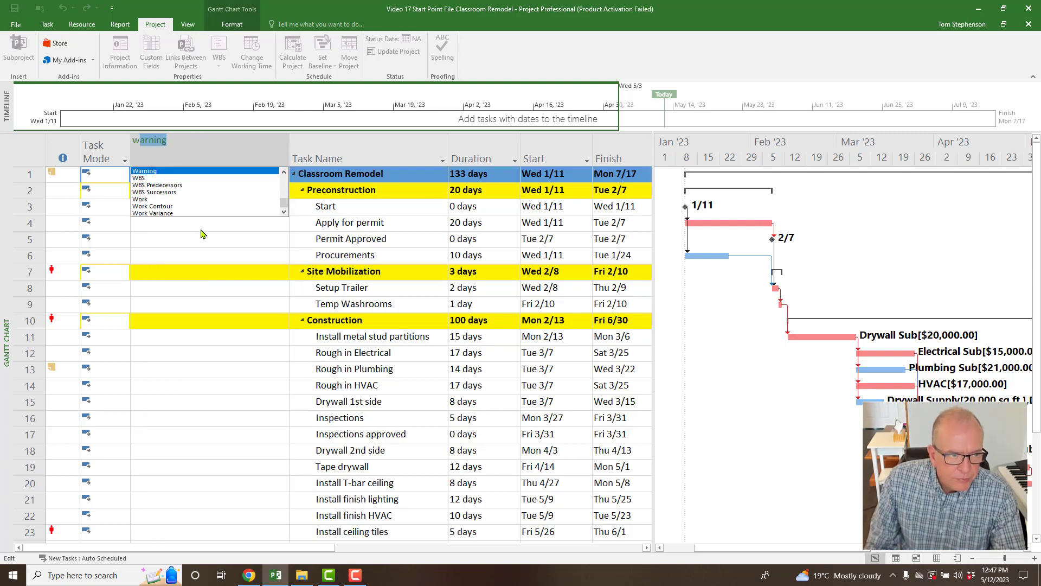
pyautogui.click(157, 178)
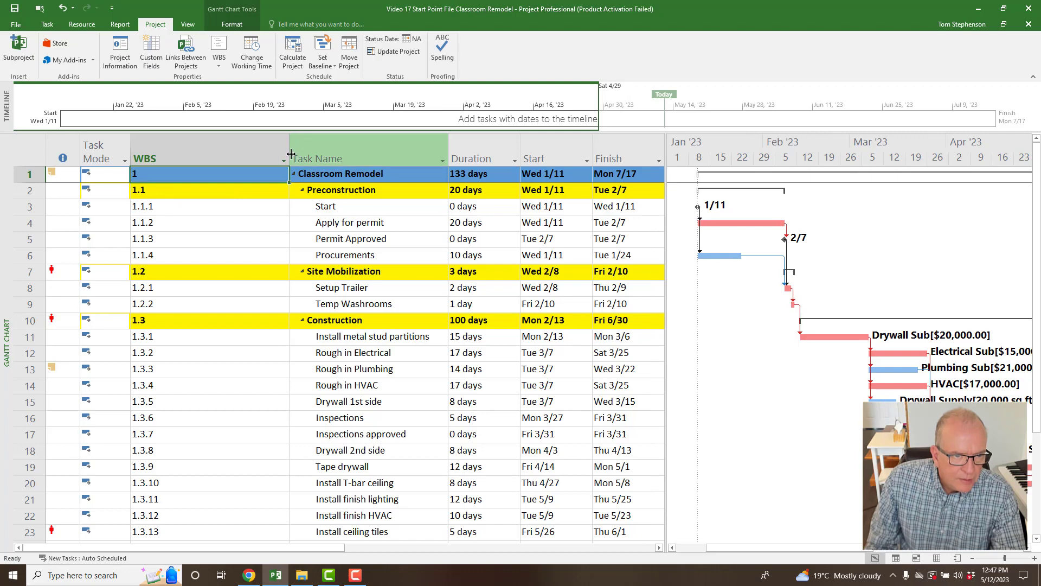
pyautogui.moveTo(289, 158); pyautogui.dragTo(160, 163)
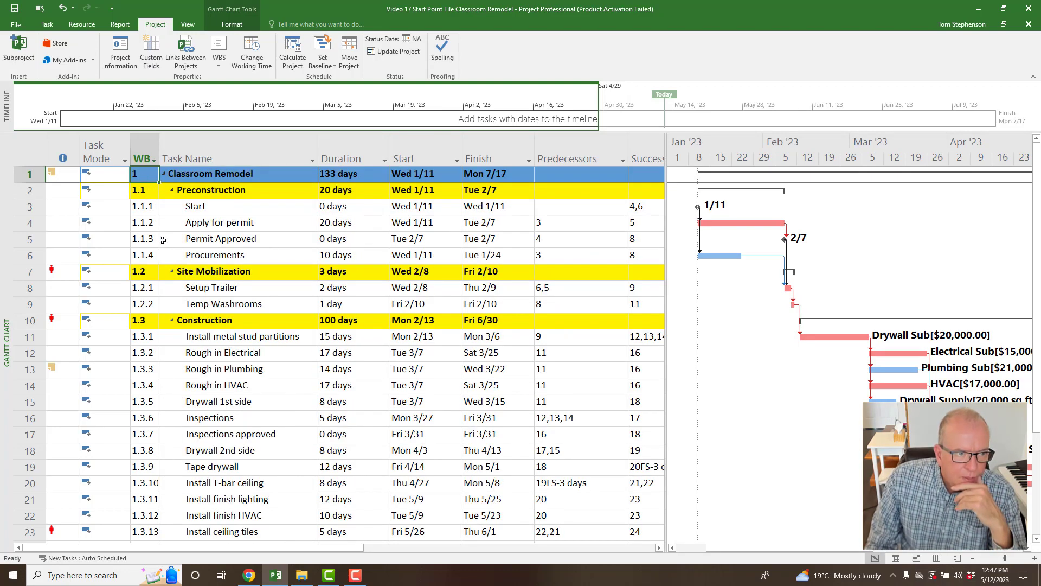
# Check the WBS codes down the task list and indent the Closeout summary task one level beneath Construction.
pyautogui.scroll(-3, 143, 335)
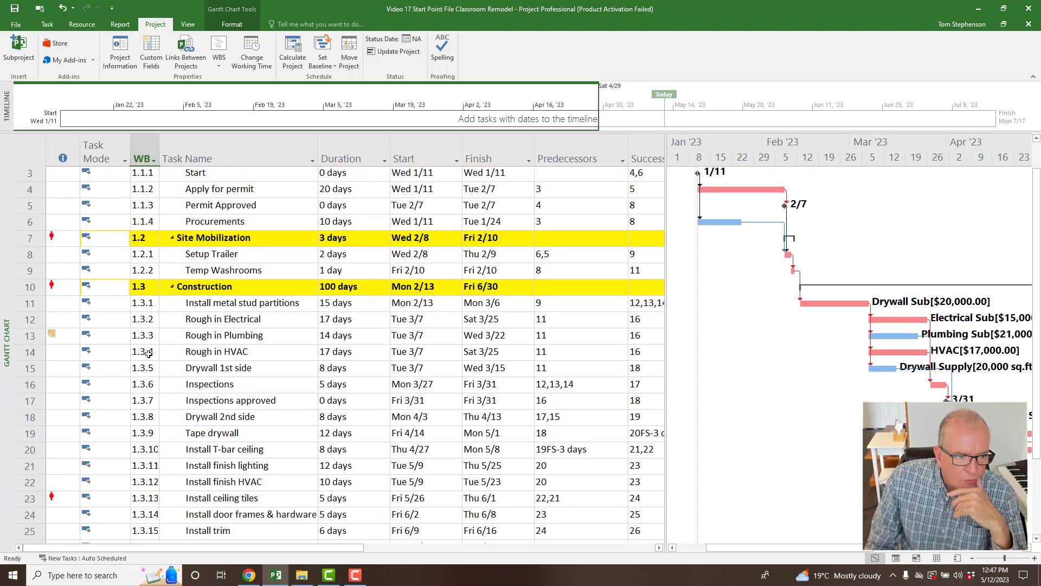
pyautogui.click(195, 452)
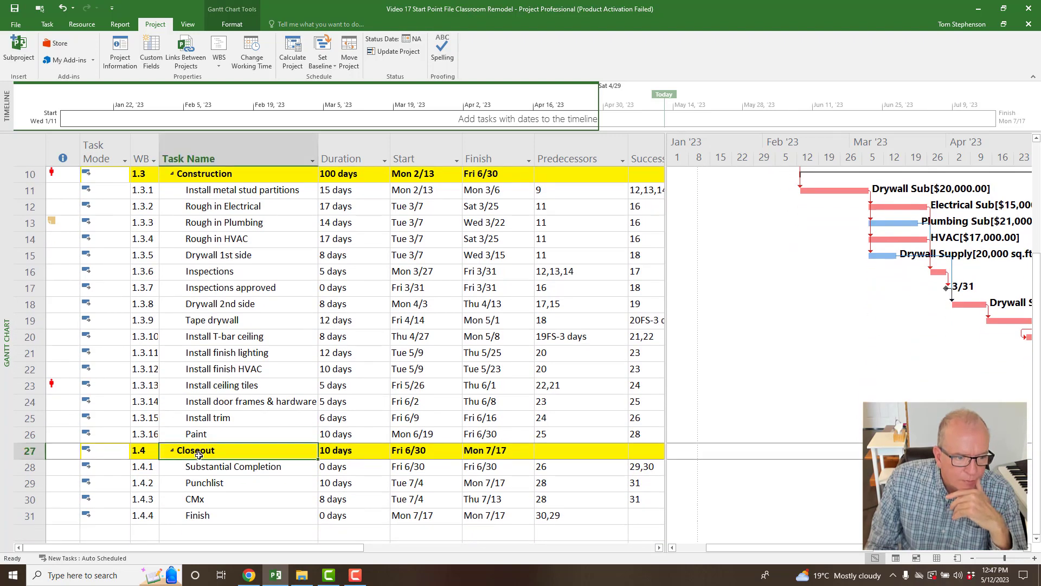
pyautogui.scroll(3, 270, 407)
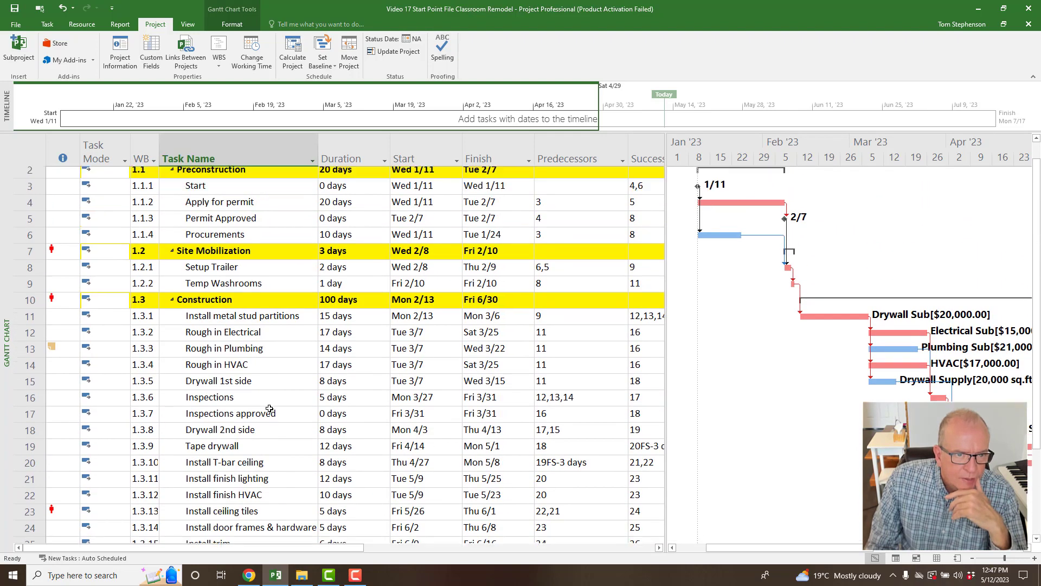
pyautogui.scroll(-2, 273, 405)
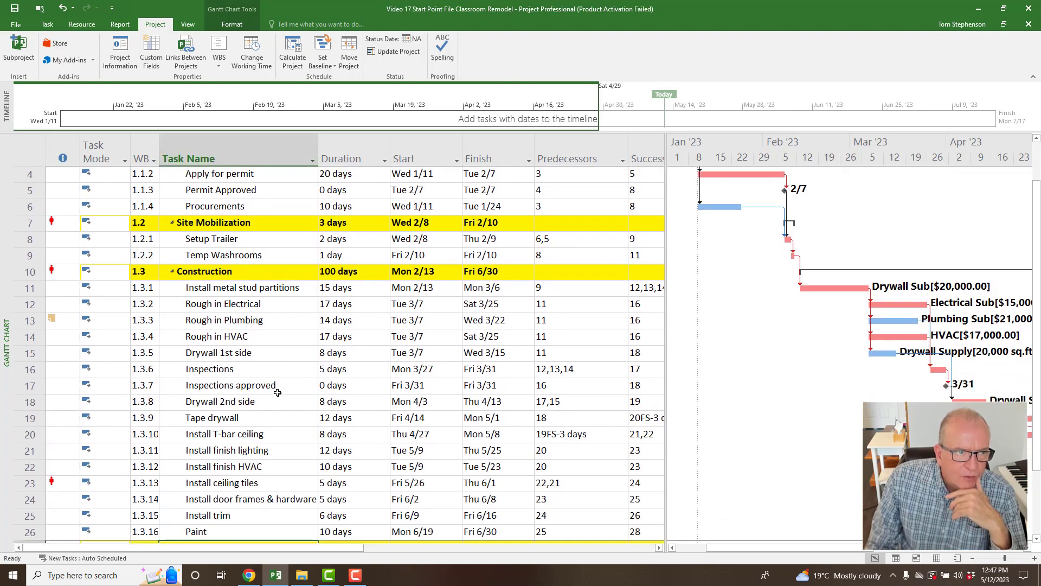
pyautogui.click(48, 27)
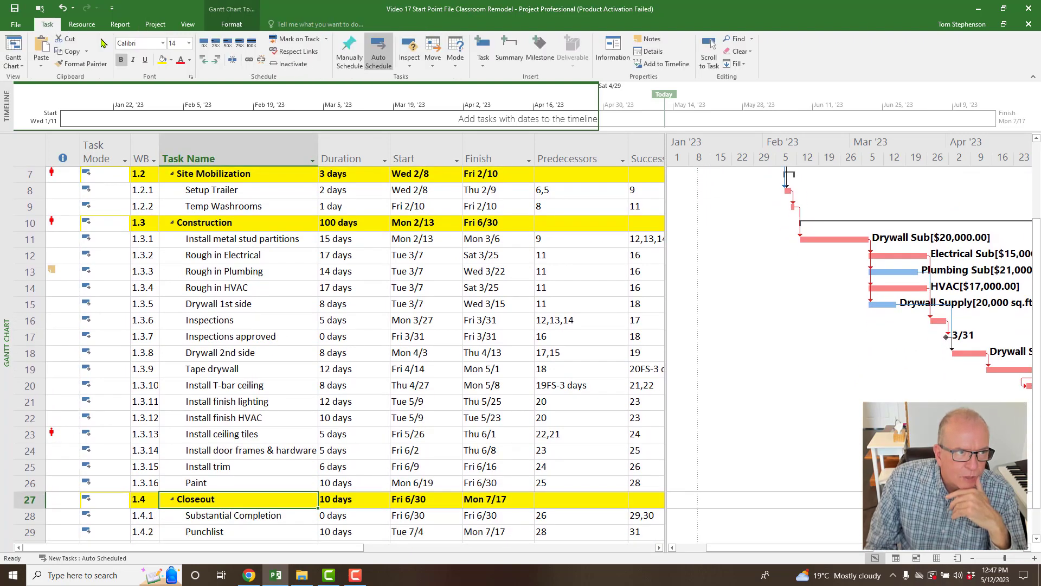
pyautogui.click(217, 60)
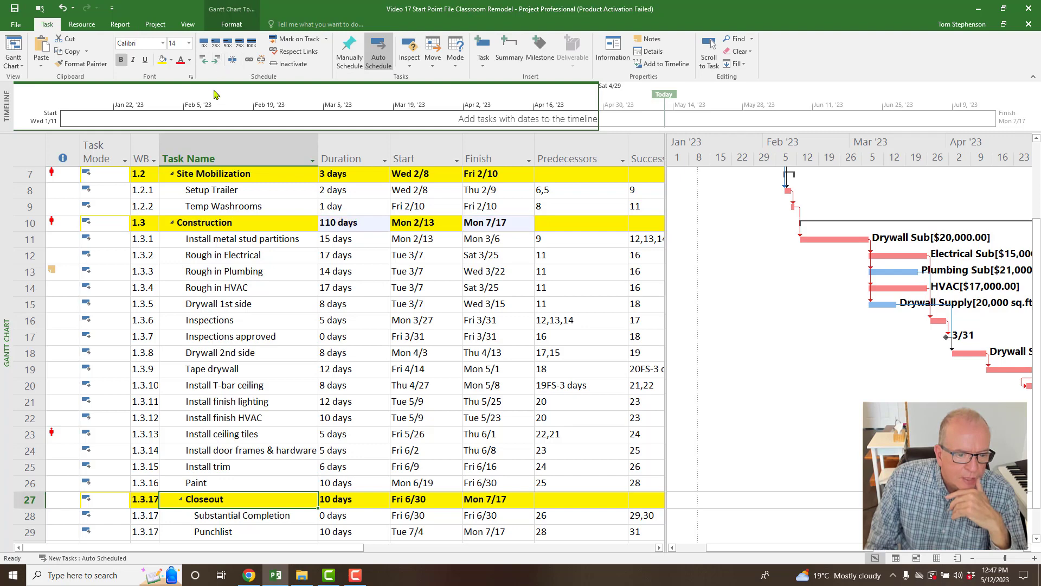
# Examine the Construction summary's duration, start and finish against its subtasks down to the Finish milestone.
pyautogui.click(377, 224)
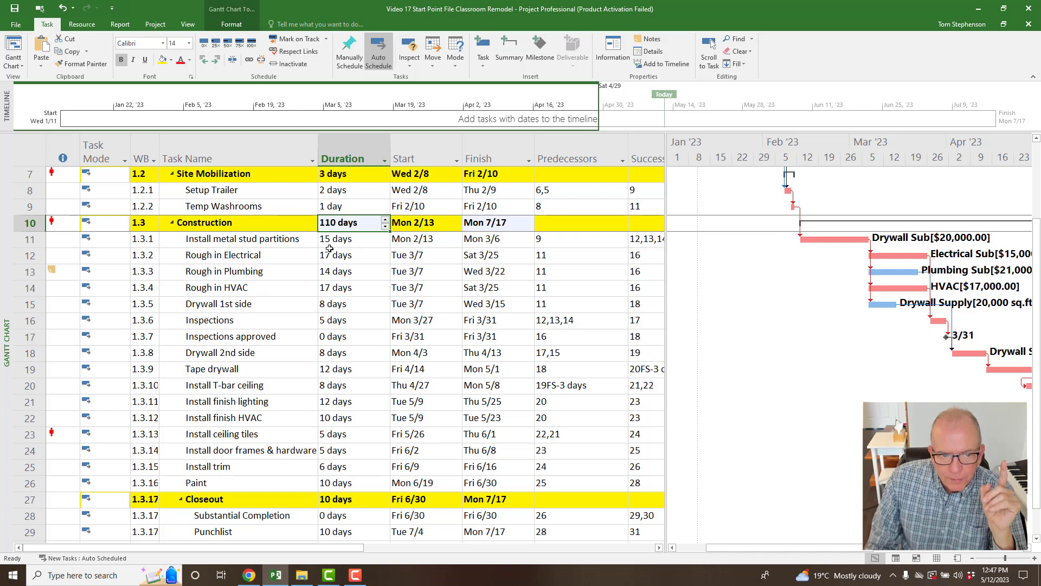
pyautogui.click(406, 239)
pyautogui.scroll(-2, 423, 430)
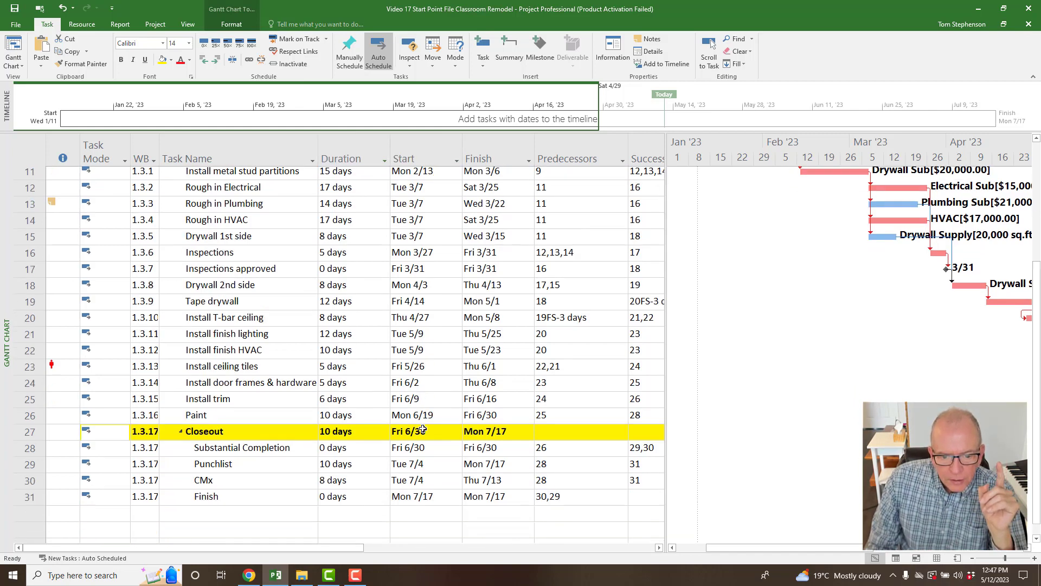
pyautogui.scroll(-1, 422, 430)
pyautogui.click(484, 464)
pyautogui.scroll(2, 423, 418)
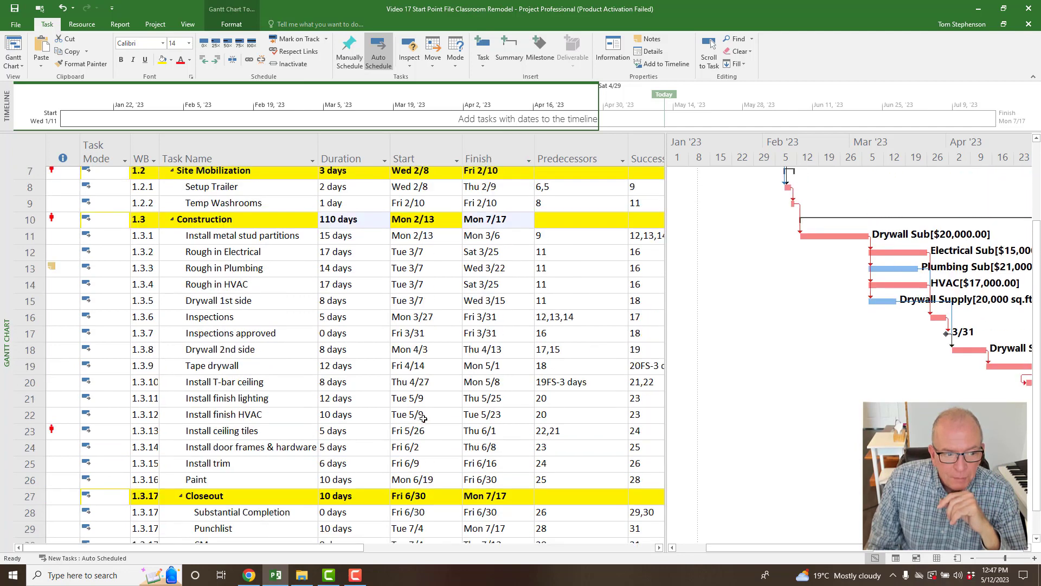
pyautogui.scroll(2, 423, 419)
pyautogui.scroll(-3, 217, 460)
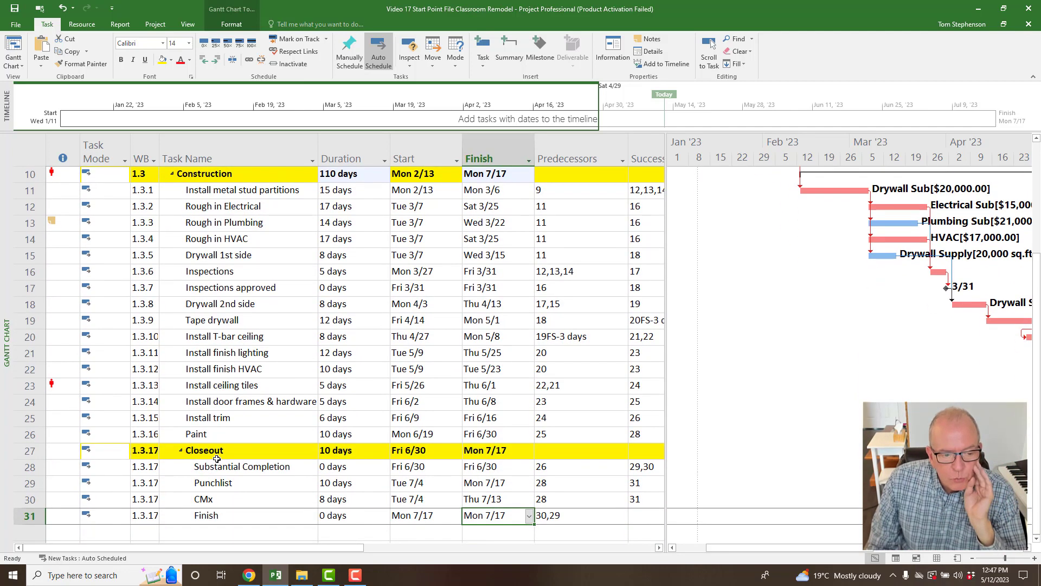
# Outdent the Closeout summary task back to the same level as Construction and review the phase codes.
pyautogui.click(217, 455)
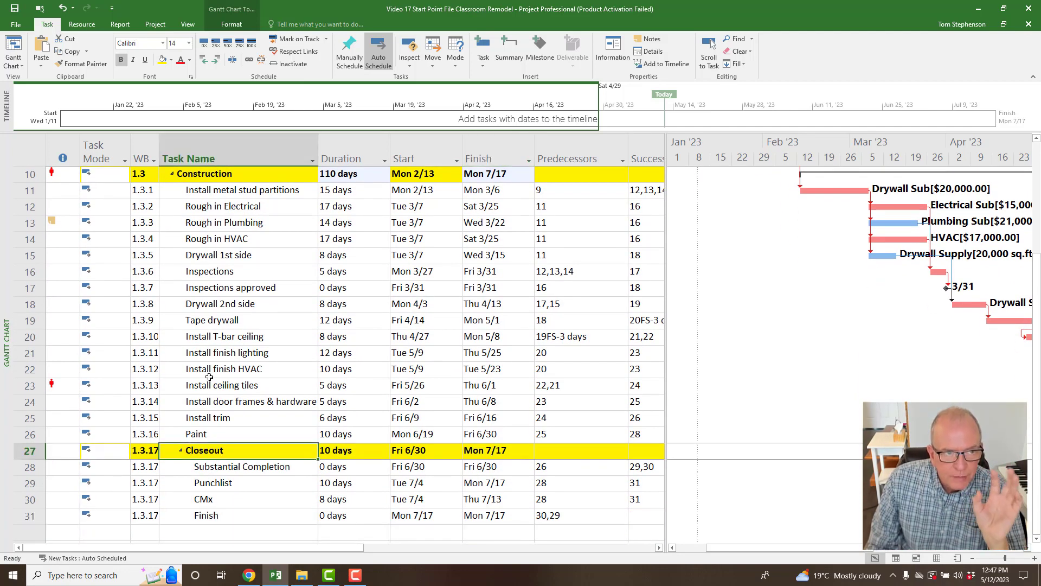
pyautogui.click(202, 62)
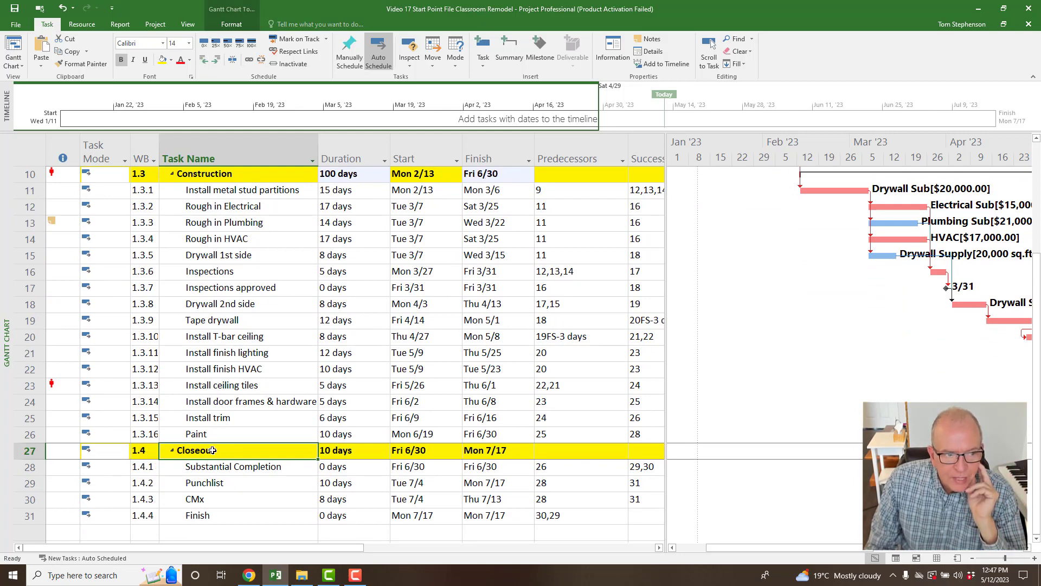
pyautogui.scroll(2, 213, 450)
pyautogui.scroll(2, 206, 349)
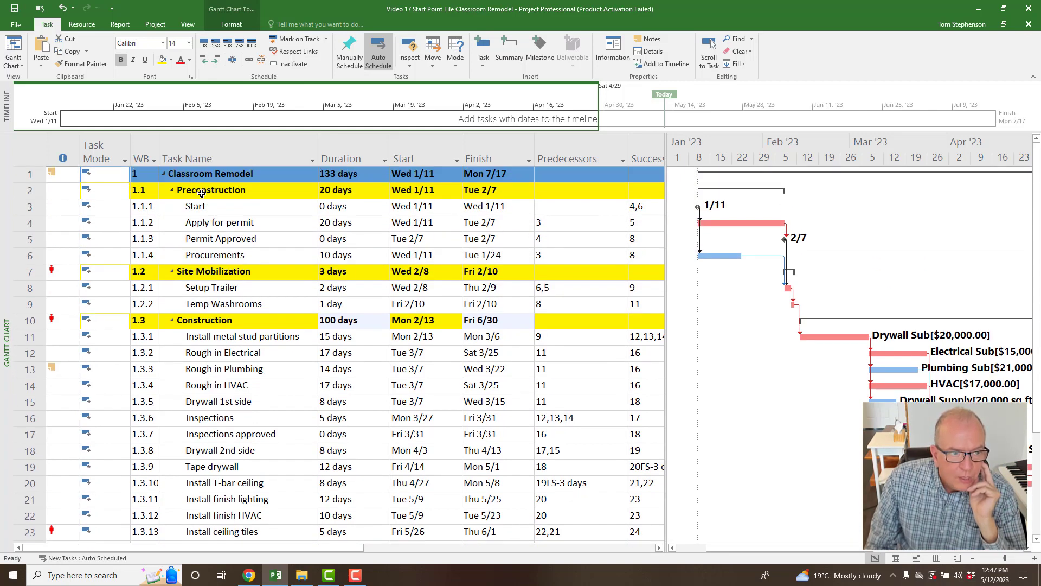
# Outdent Closeout to the top outline level and check the effect on Classroom Remodel's duration and finish date.
pyautogui.scroll(-4, 183, 300)
pyautogui.click(217, 404)
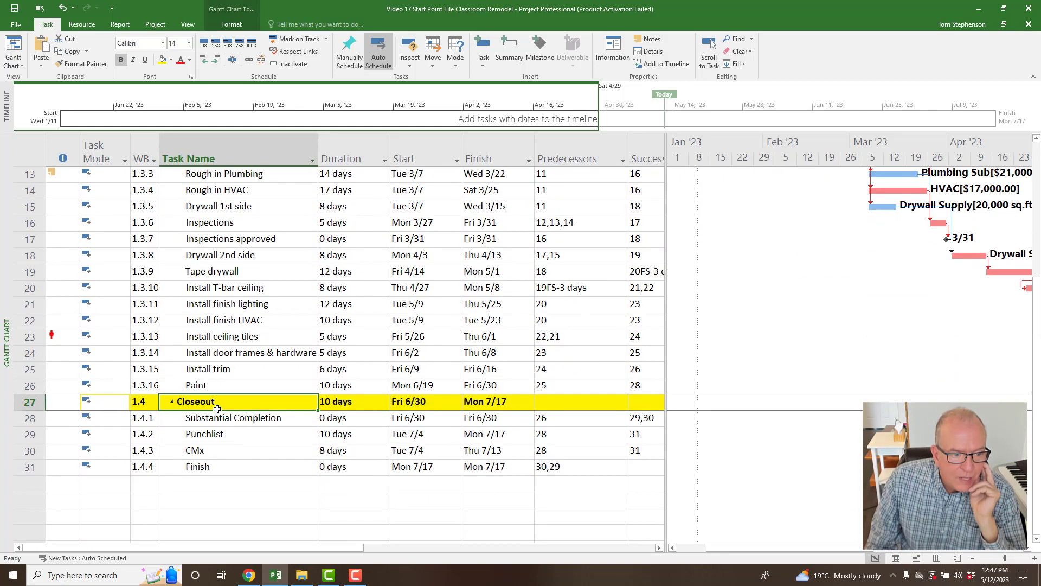
pyautogui.scroll(4, 301, 201)
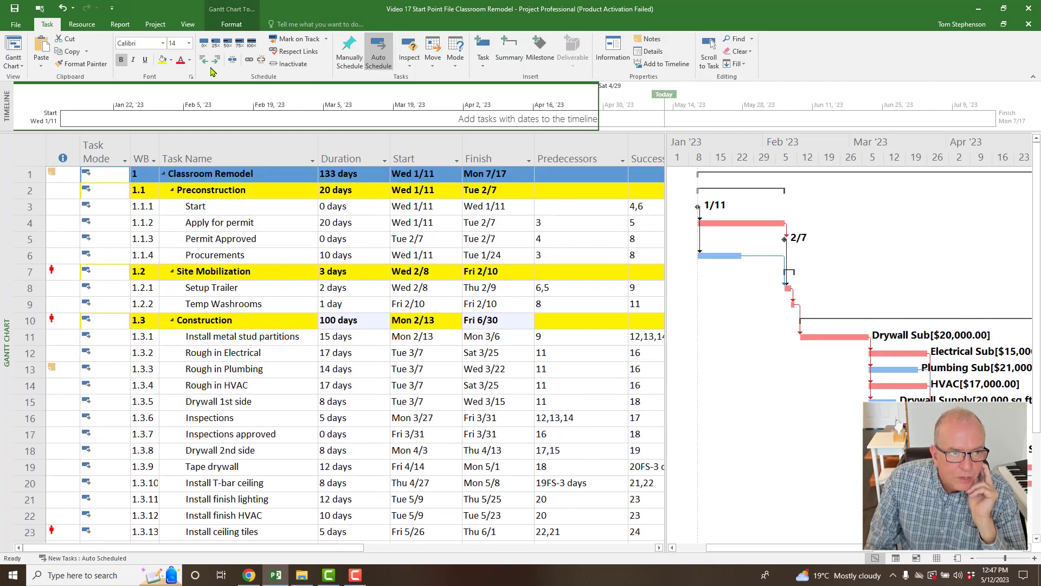
pyautogui.scroll(-3, 244, 486)
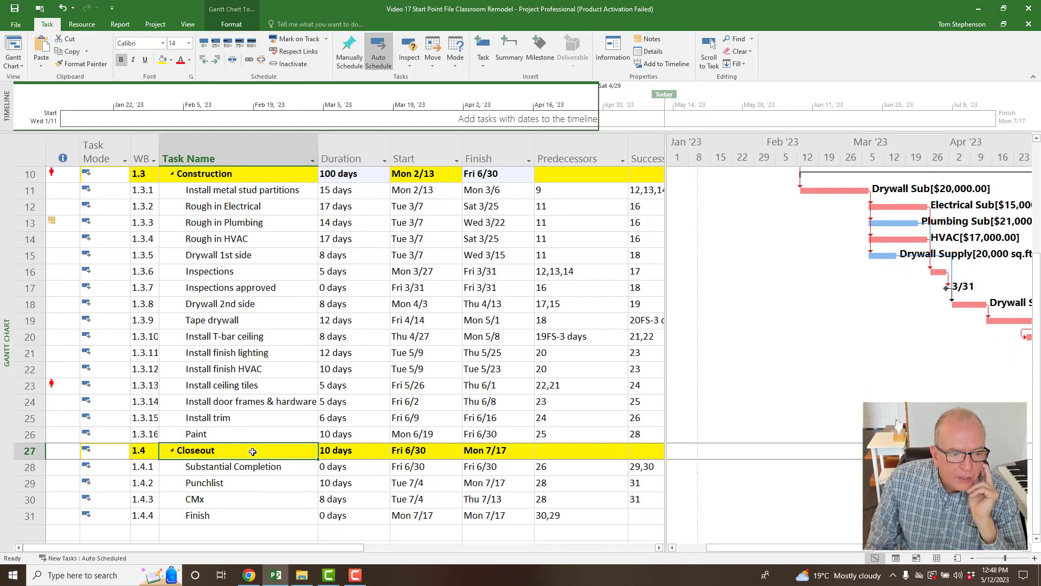
pyautogui.click(203, 61)
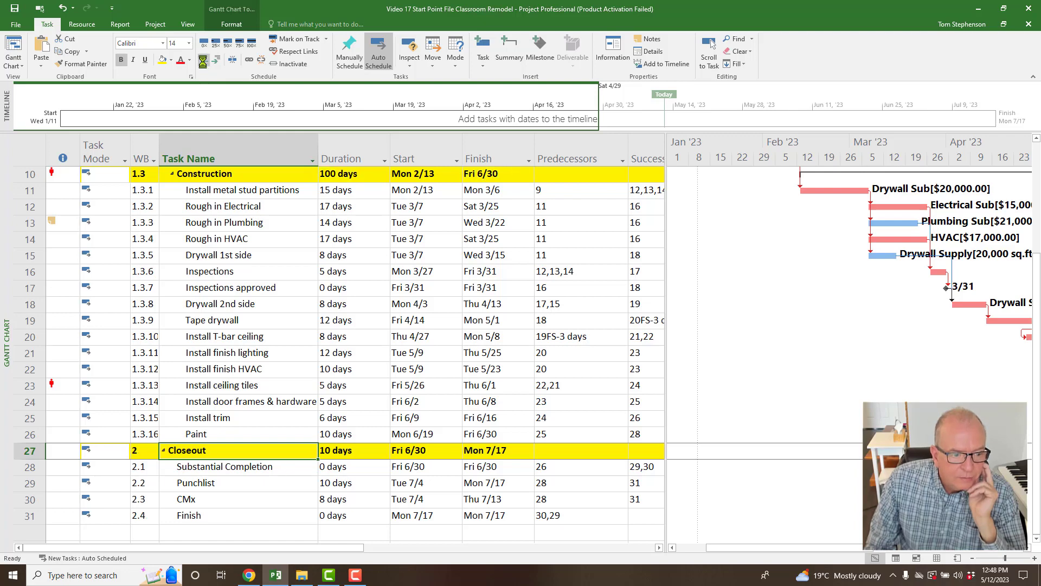
pyautogui.scroll(3, 161, 423)
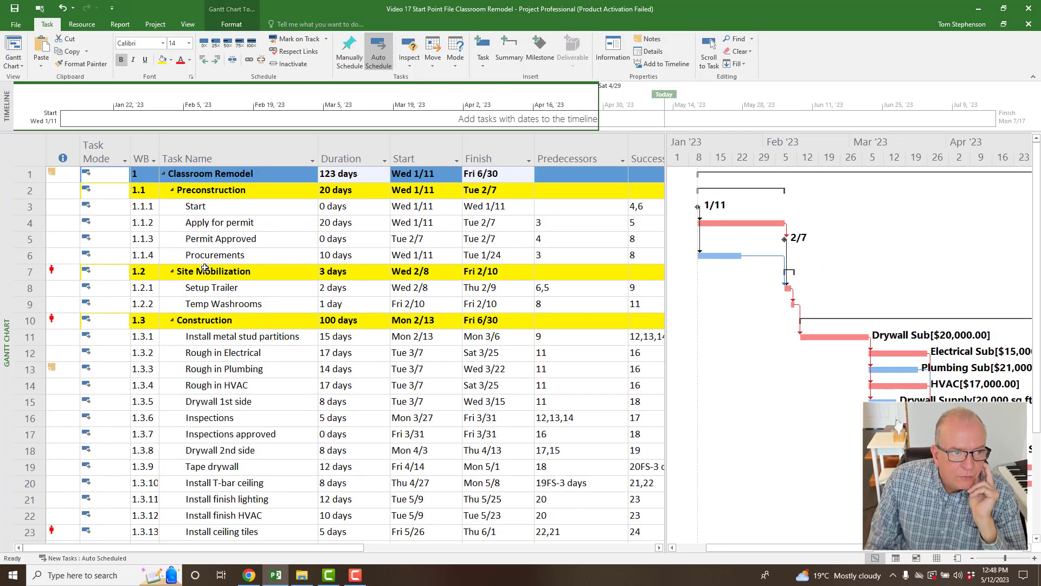
pyautogui.click(191, 172)
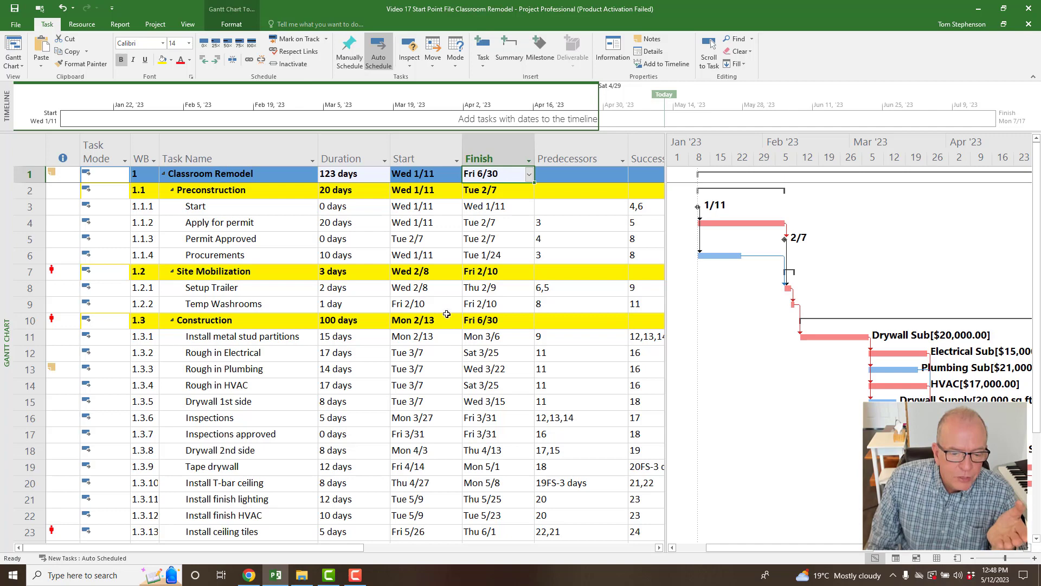
pyautogui.scroll(-3, 144, 491)
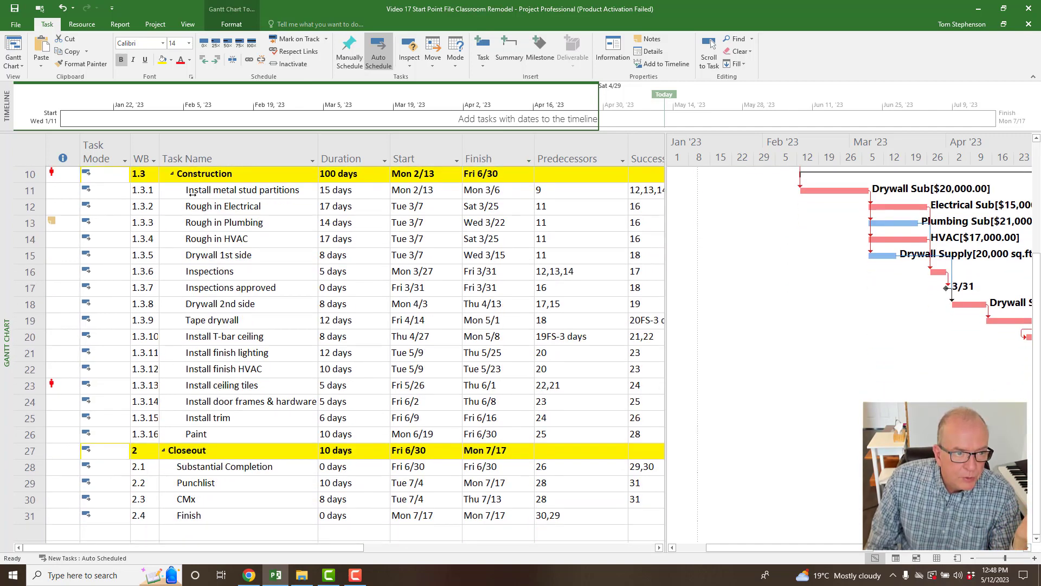
pyautogui.scroll(3, 193, 194)
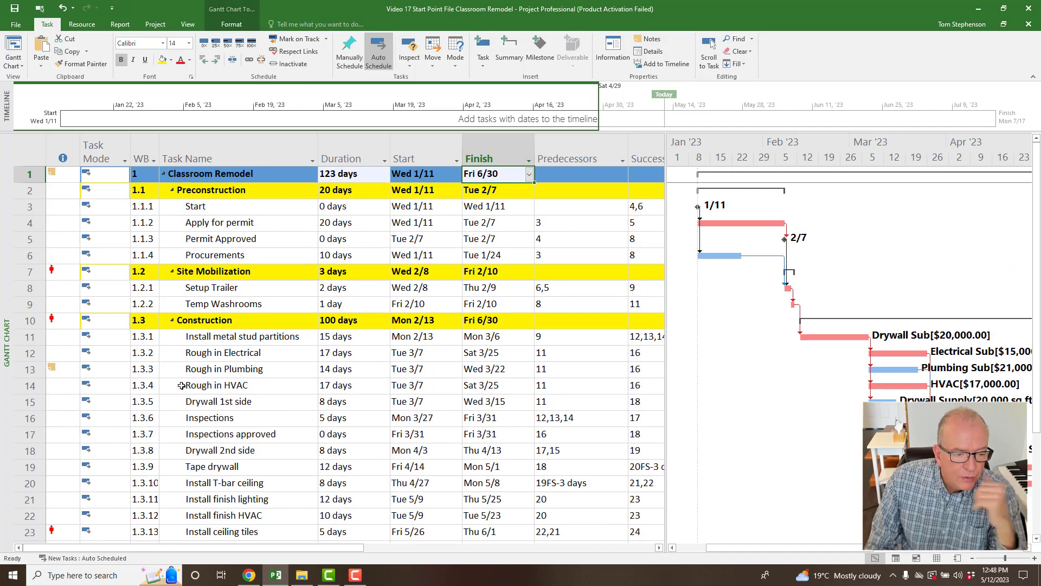
# Indent Closeout one level so it sits under Classroom Remodel alongside the other phases.
pyautogui.scroll(-3, 183, 213)
pyautogui.click(183, 452)
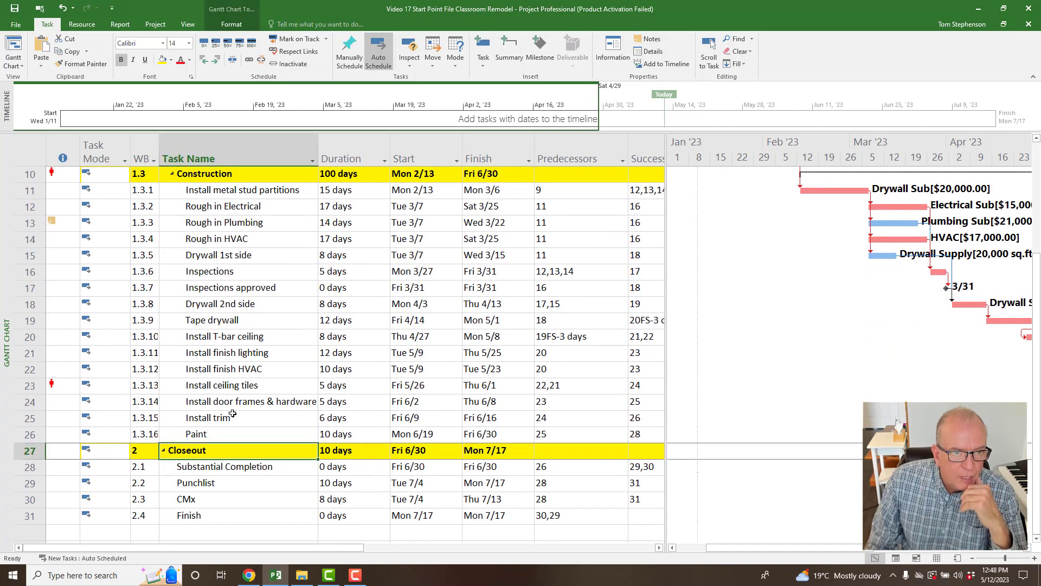
pyautogui.click(216, 60)
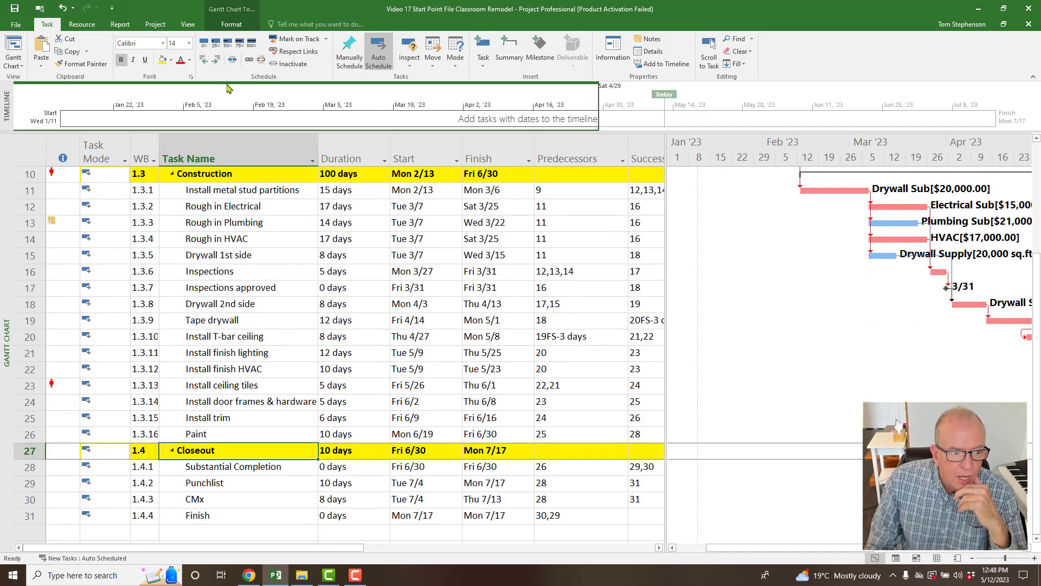
# Collapse the task outline to Level 2 so that only the project summary and its phase summaries are listed.
pyautogui.scroll(3, 251, 351)
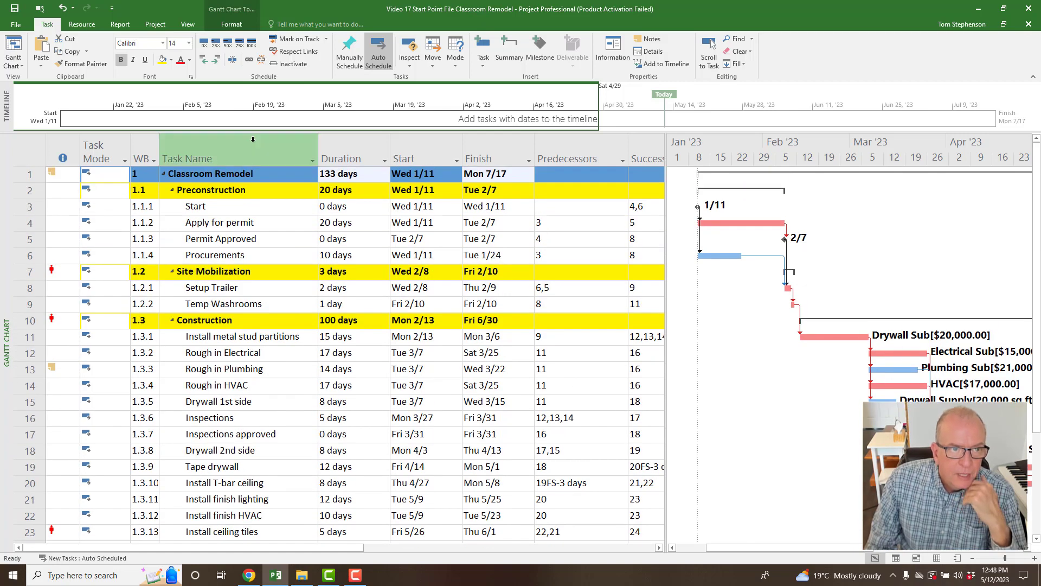
pyautogui.click(189, 25)
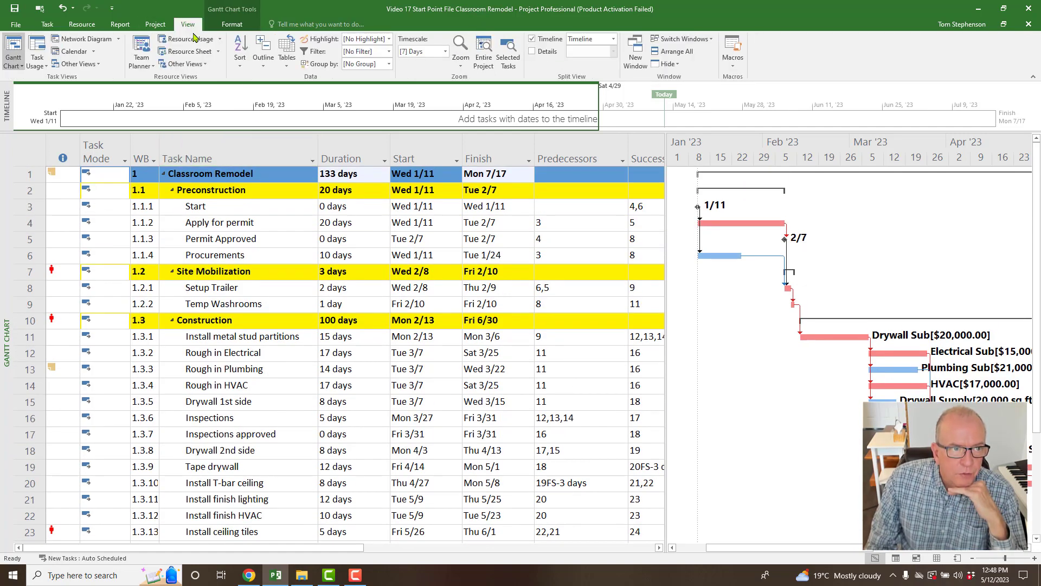
pyautogui.click(262, 69)
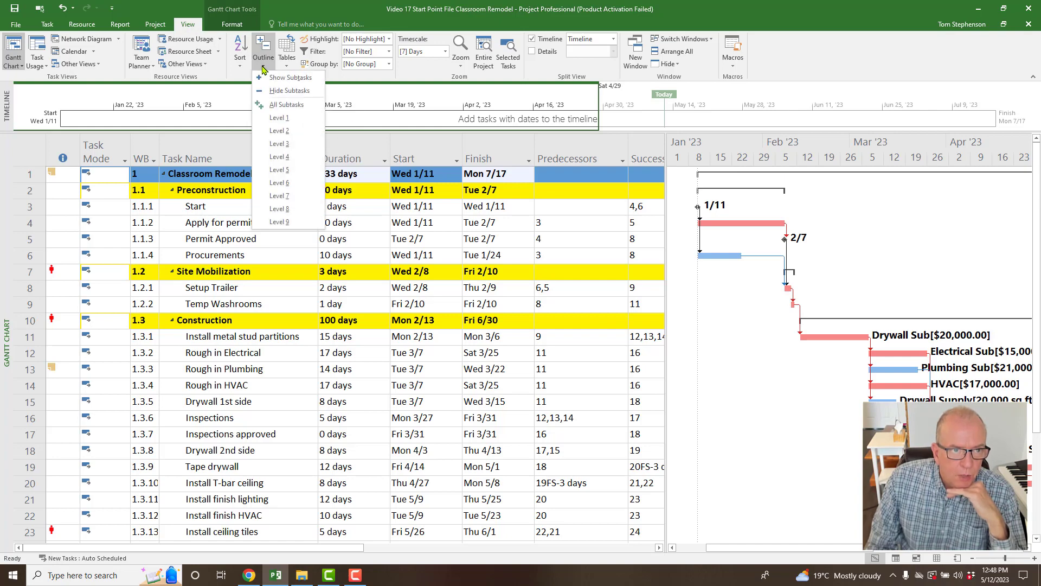
pyautogui.click(272, 103)
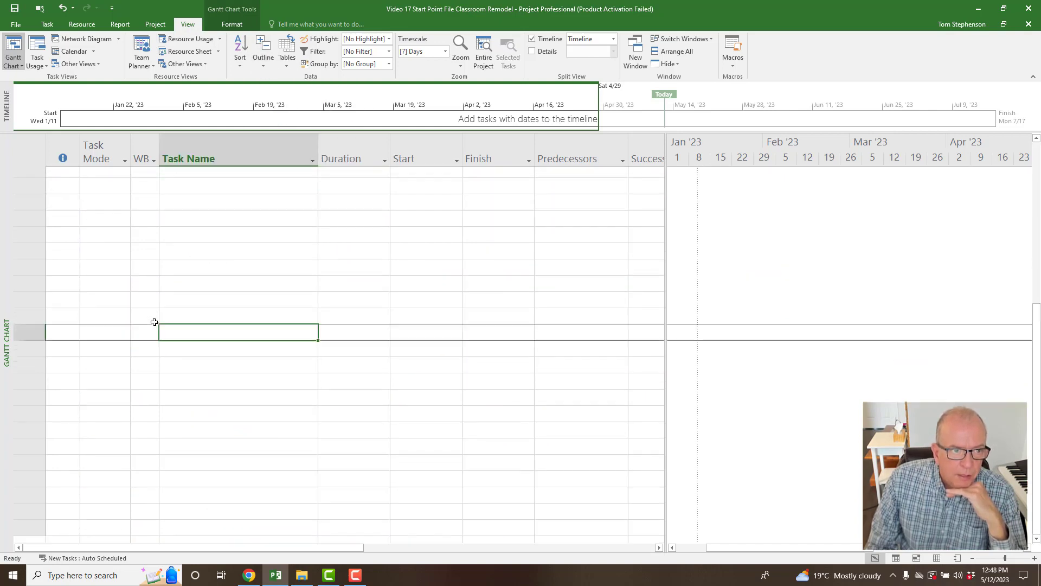
pyautogui.click(265, 66)
pyautogui.click(280, 130)
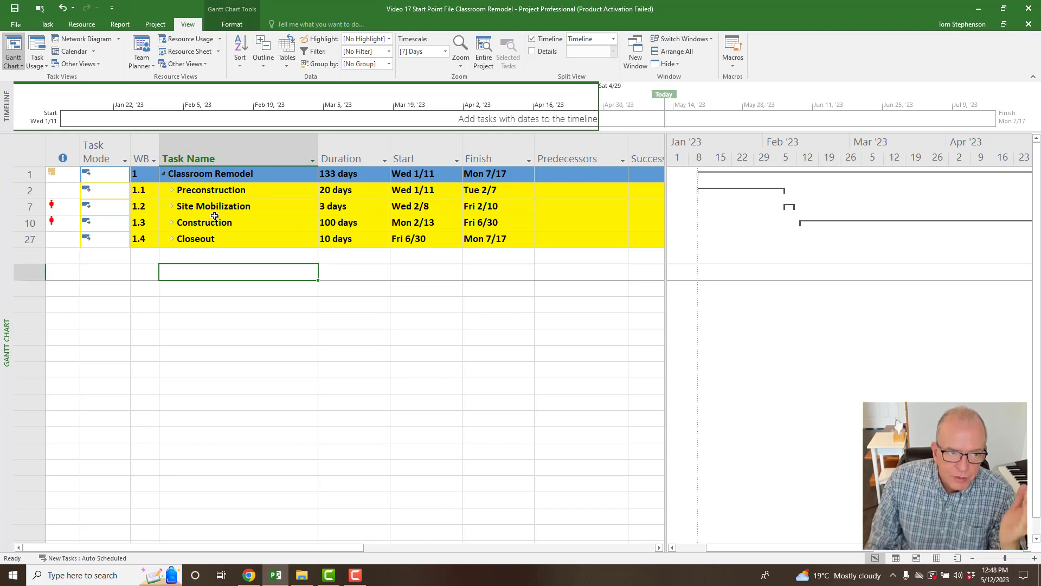
# Expand the task outline to Level 3 and look over the tasks under every phase of Classroom Remodel.
pyautogui.click(265, 64)
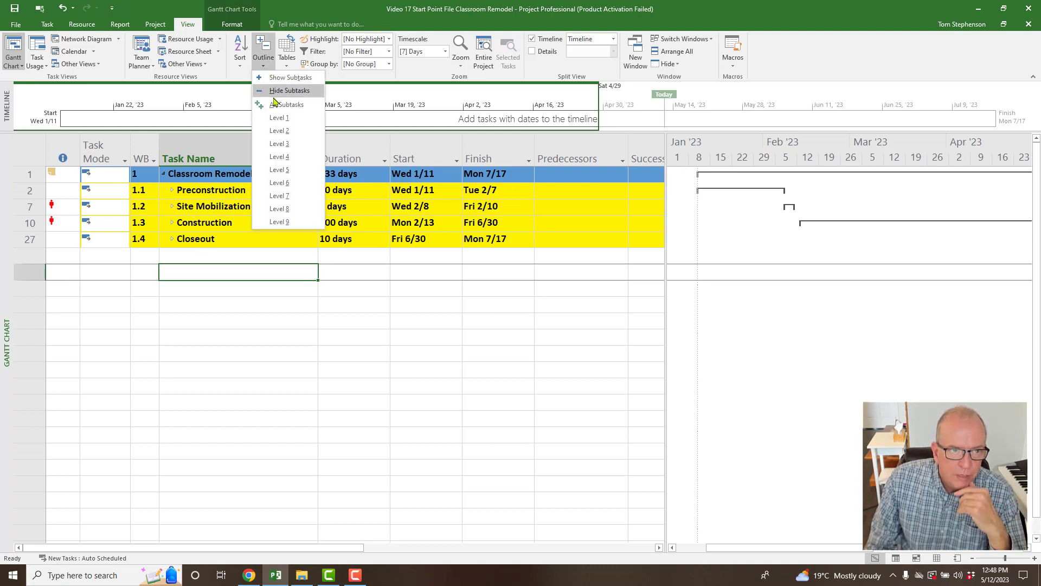
pyautogui.click(293, 143)
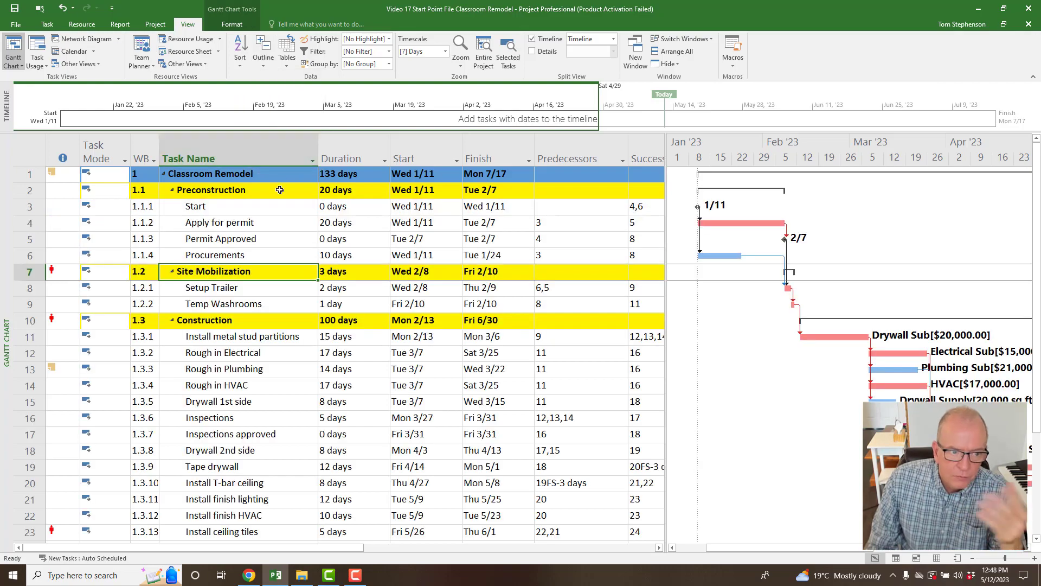
pyautogui.scroll(-4, 230, 303)
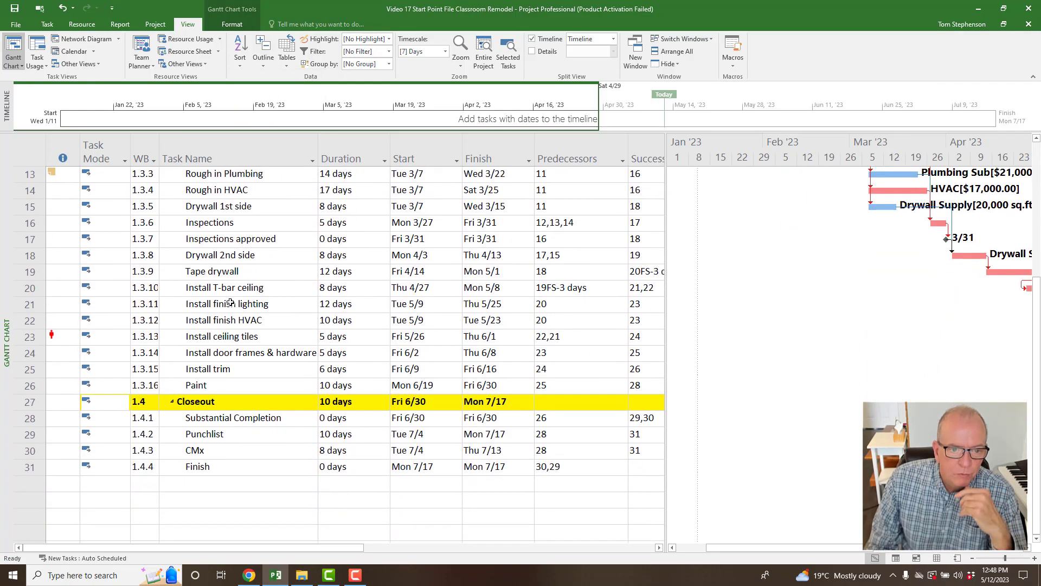
pyautogui.scroll(4, 231, 302)
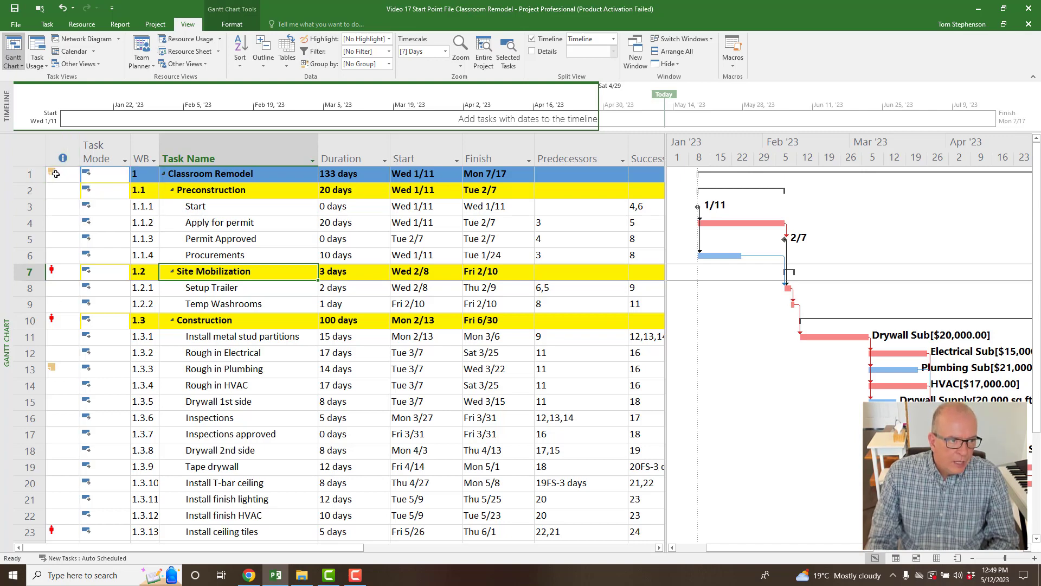
# Review the Classroom Remodel Gantt bars and links from the project start through Closeout and back to the beginning.
pyautogui.moveTo(55, 174)
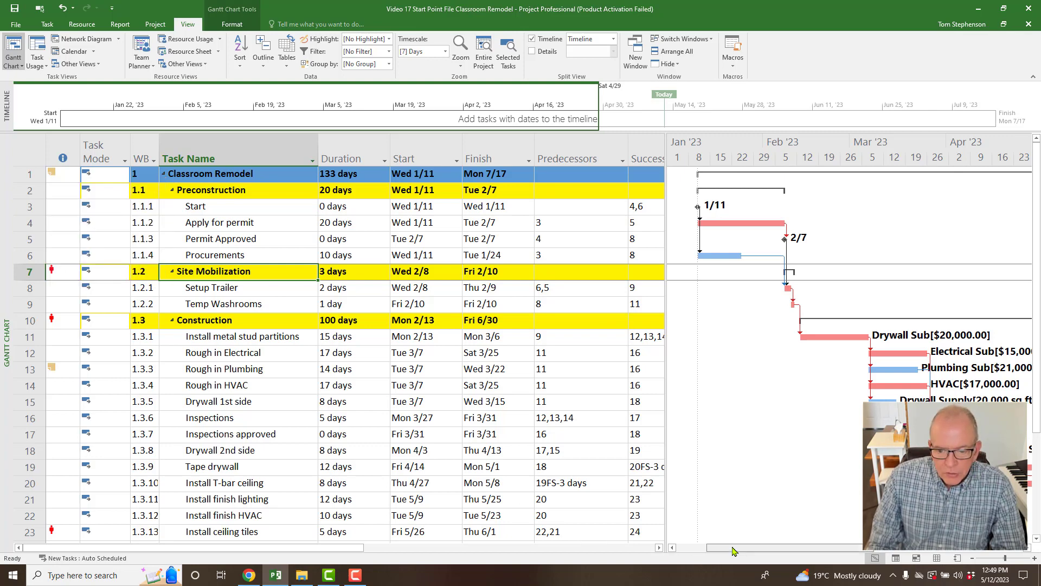
pyautogui.moveTo(733, 550); pyautogui.dragTo(877, 549)
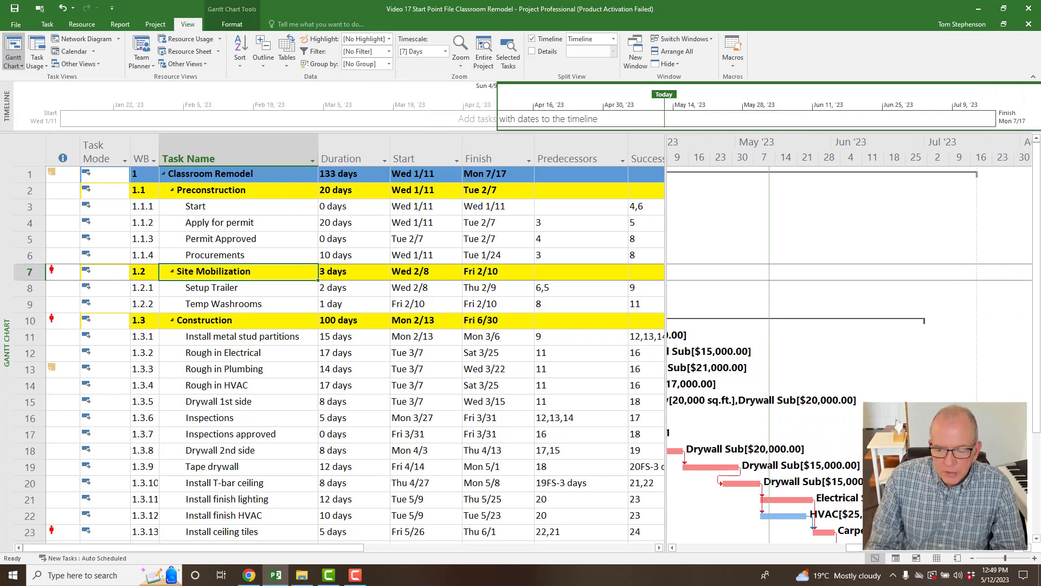
pyautogui.scroll(-5, 352, 352)
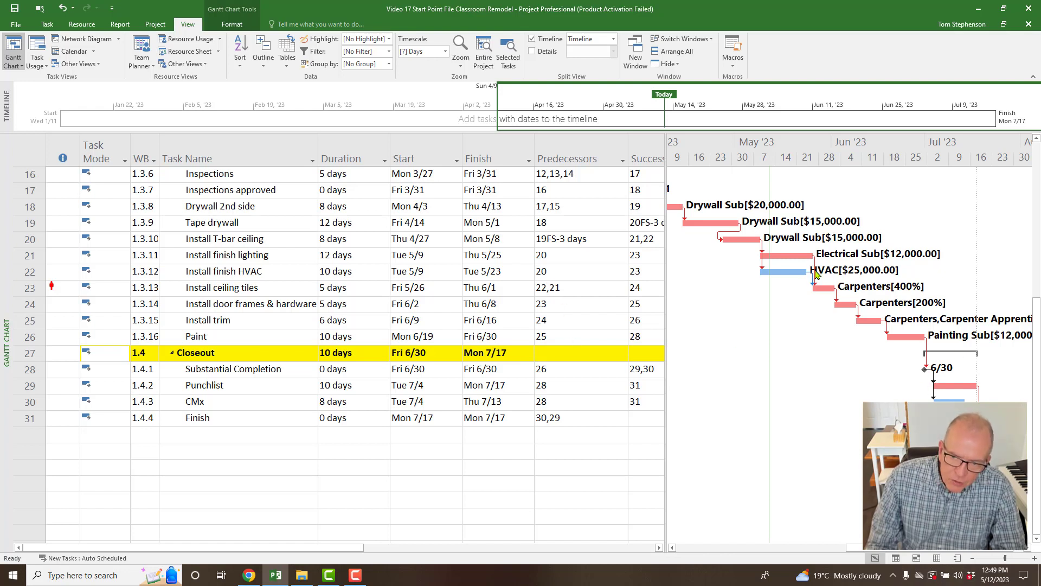
pyautogui.moveTo(849, 548); pyautogui.dragTo(734, 551)
pyautogui.scroll(5, 686, 444)
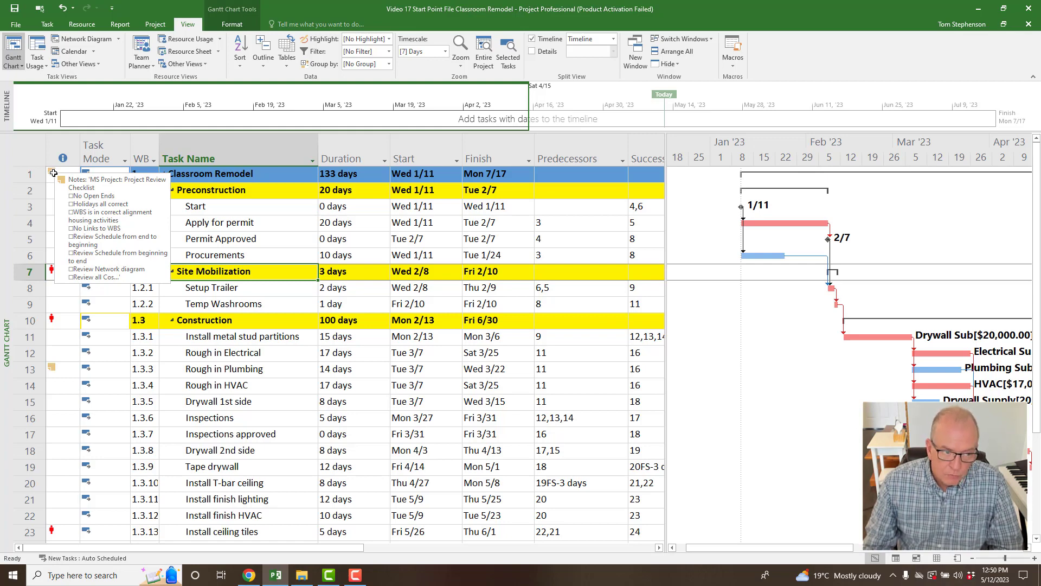
# Display the Network Diagram, enlarge its task boxes and trace the task links from Start through the rough-in tasks.
pyautogui.rightClick(8, 212)
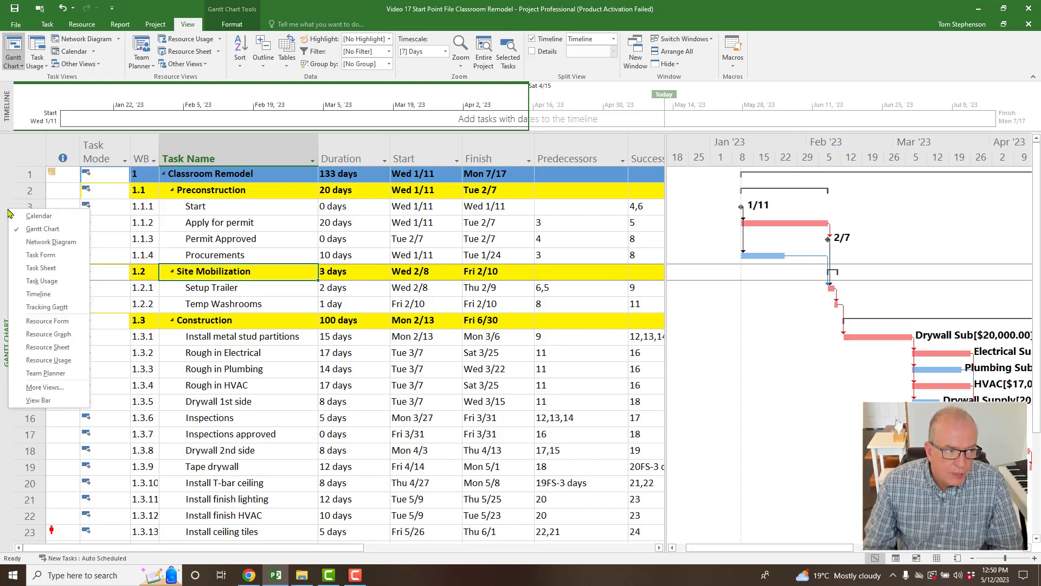
pyautogui.click(28, 239)
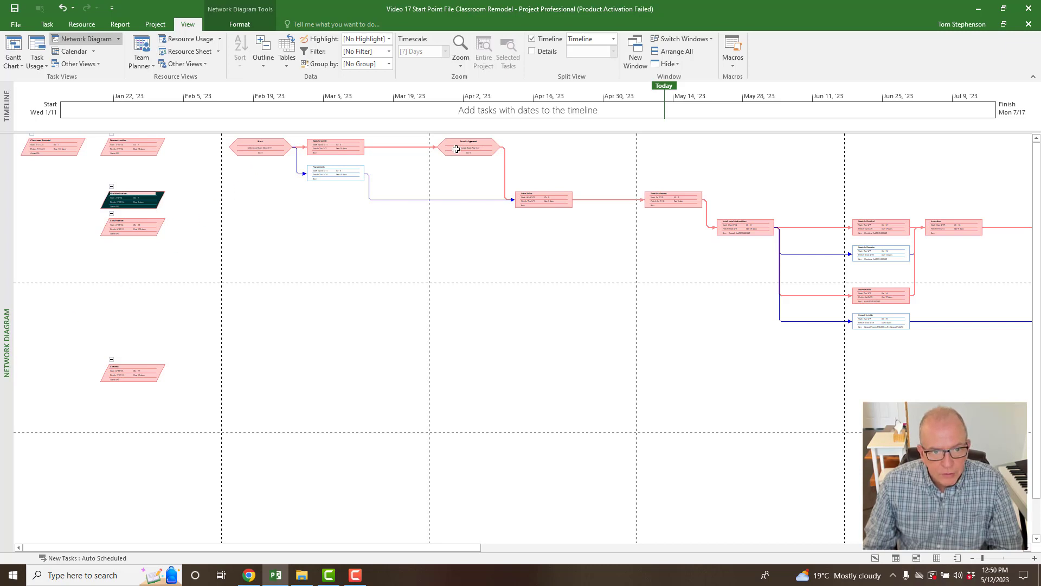
pyautogui.moveTo(359, 548); pyautogui.dragTo(573, 431)
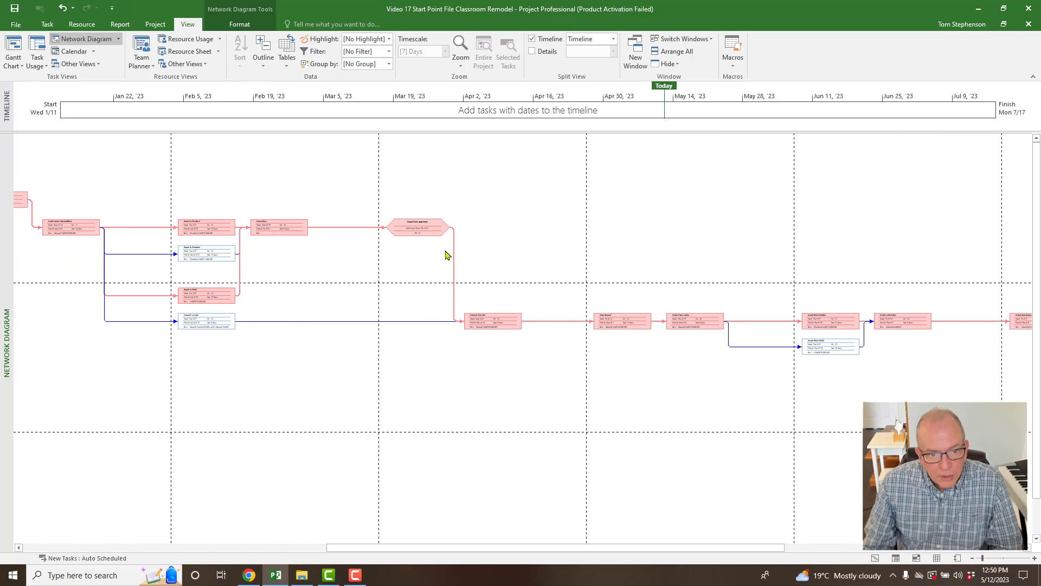
pyautogui.click(1036, 562)
pyautogui.click(1036, 561)
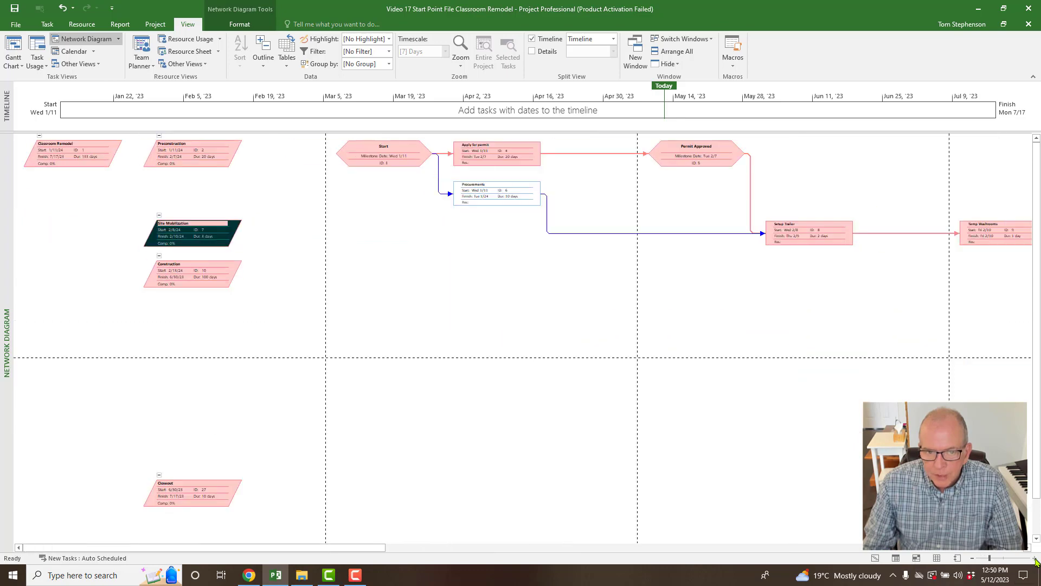
pyautogui.click(1036, 562)
pyautogui.click(1036, 562)
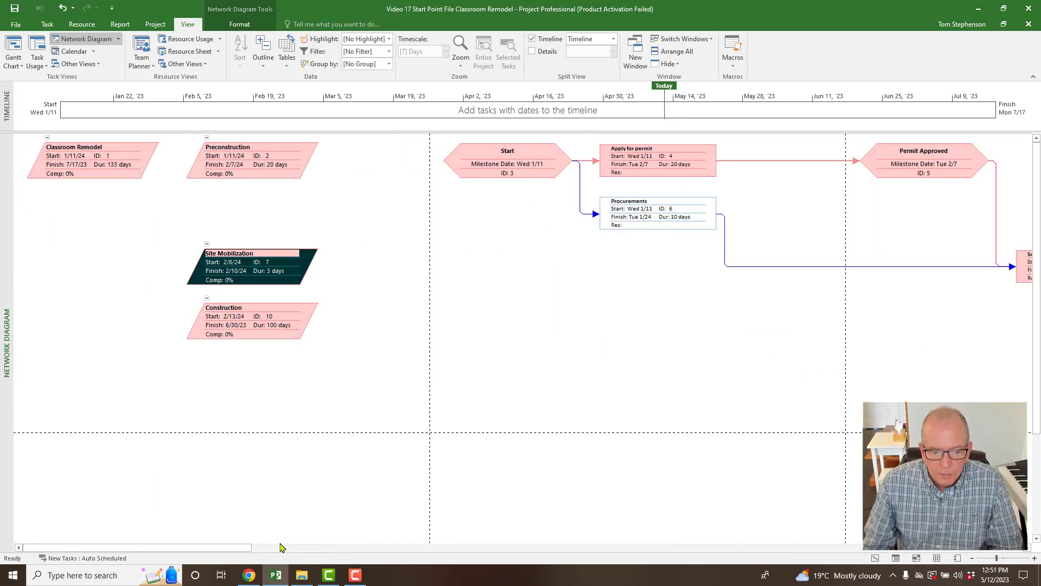
pyautogui.moveTo(146, 550); pyautogui.dragTo(350, 567)
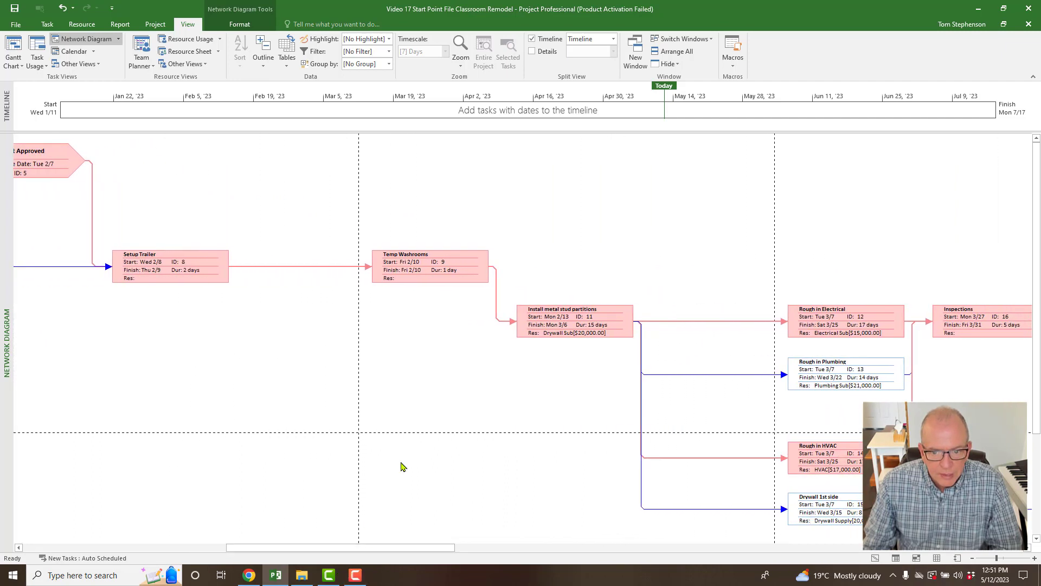
# Return to the Gantt Chart and read the remaining review items in the Classroom Remodel task's notes.
pyautogui.rightClick(5, 350)
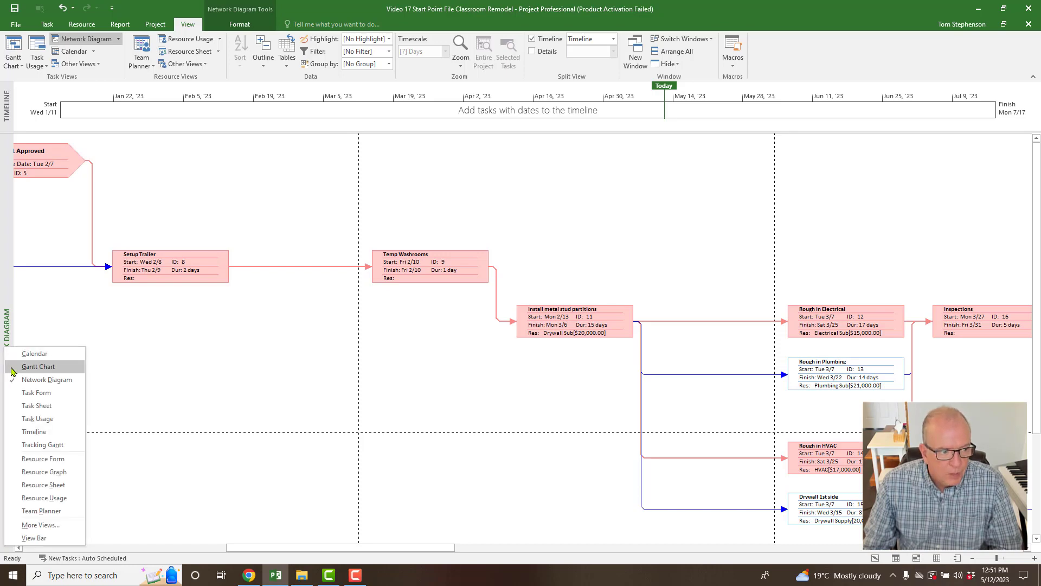
pyautogui.click(13, 367)
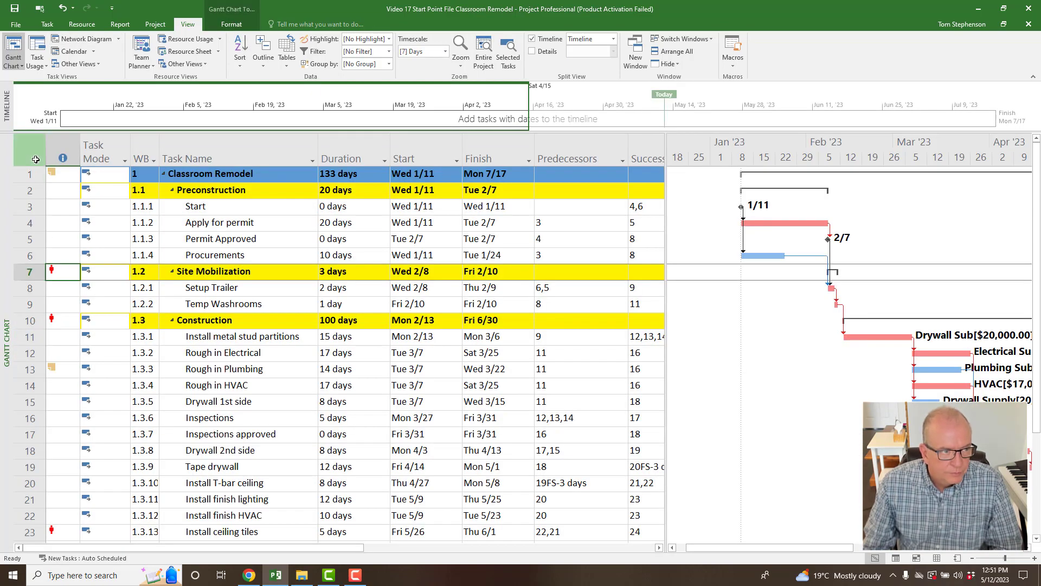
pyautogui.click(200, 178)
pyautogui.doubleClick(201, 178)
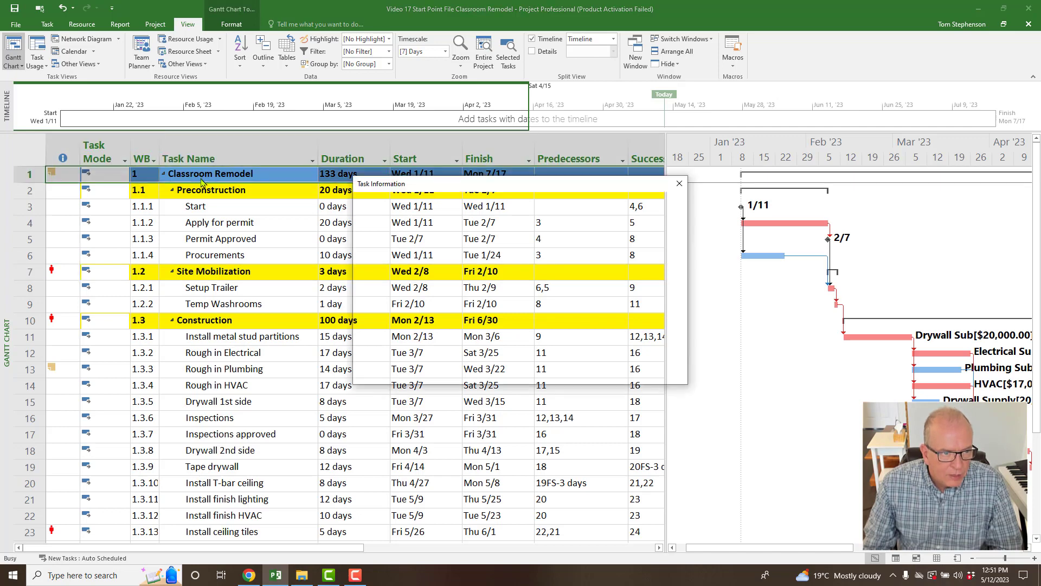
pyautogui.scroll(-3, 576, 309)
pyautogui.scroll(-3, 576, 308)
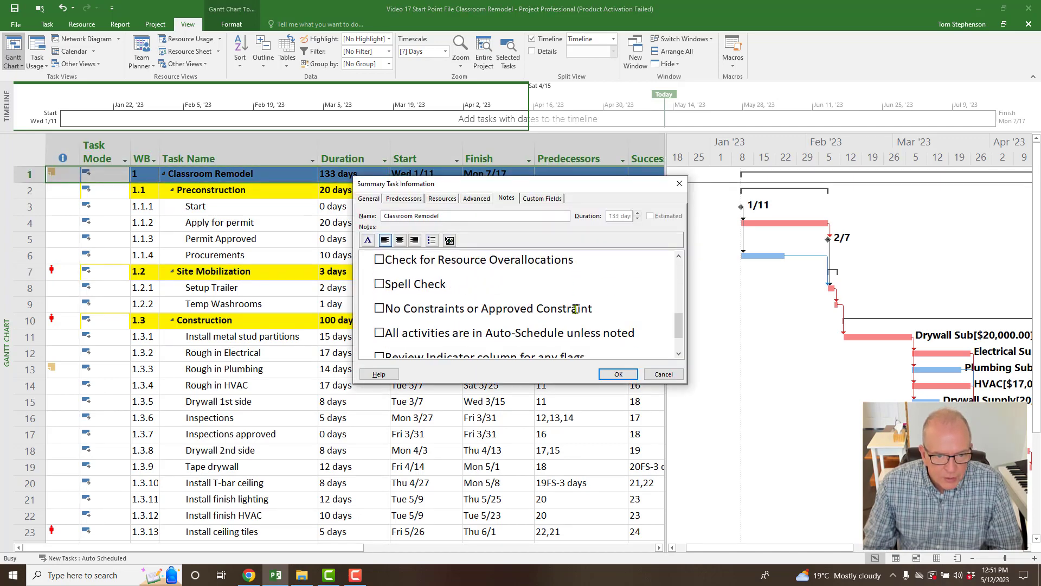
pyautogui.scroll(1, 576, 309)
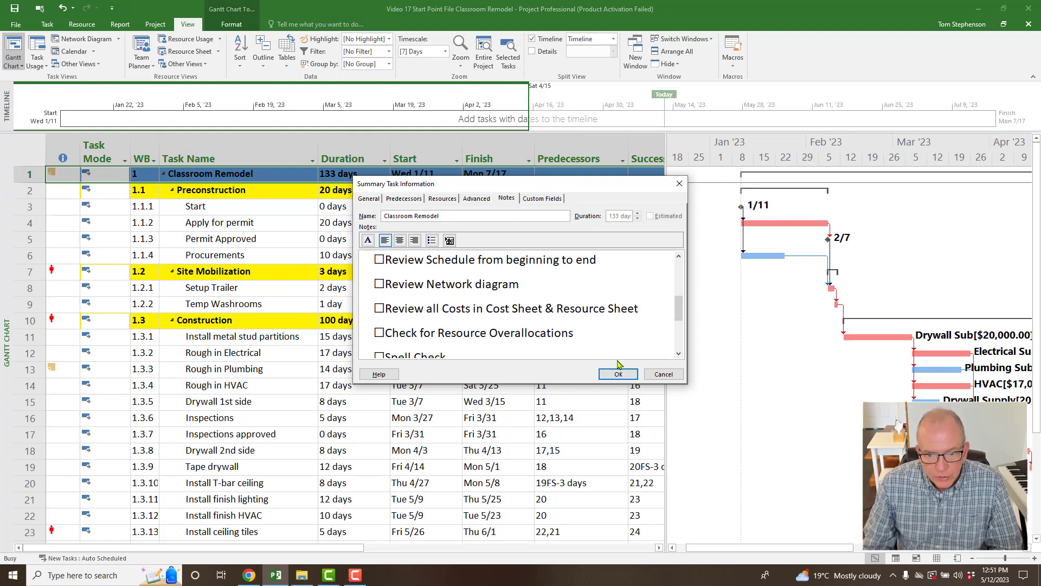
pyautogui.click(678, 185)
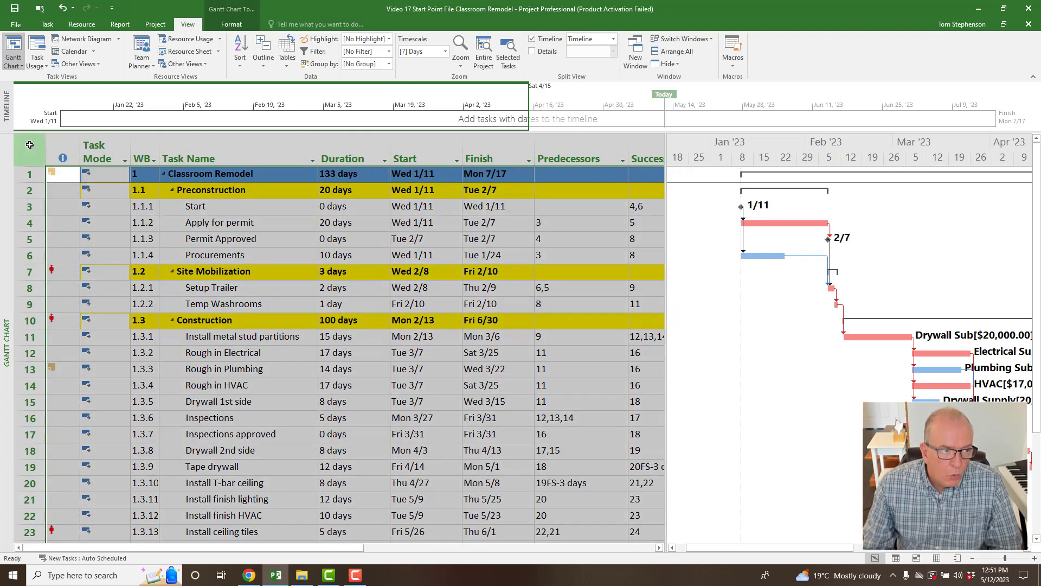
# Apply the Cost table to the Gantt Chart and review the total costs of Classroom Remodel, Preconstruction, Site Mobilization and Construction.
pyautogui.rightClick(29, 145)
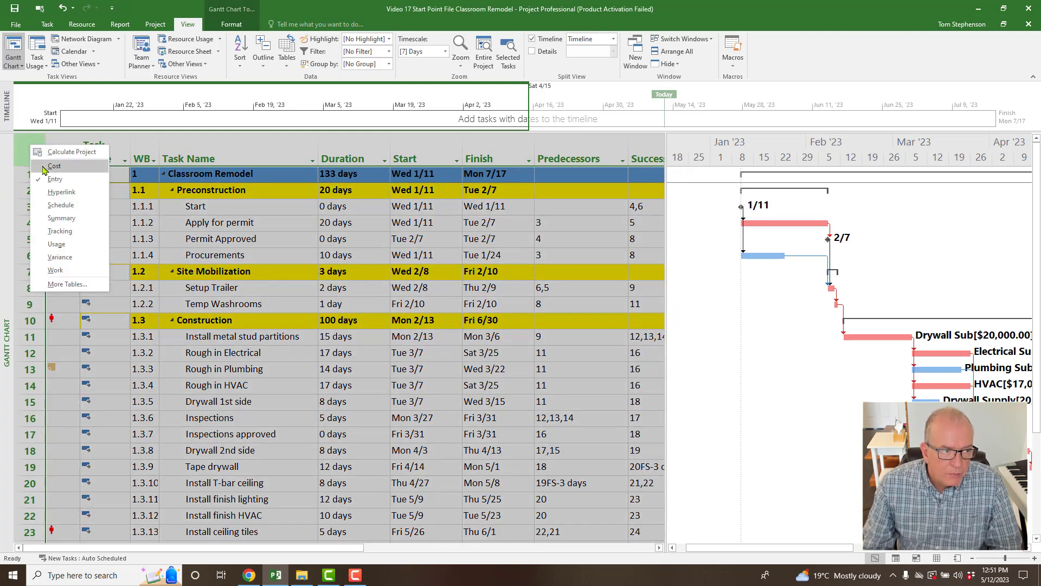
pyautogui.click(45, 167)
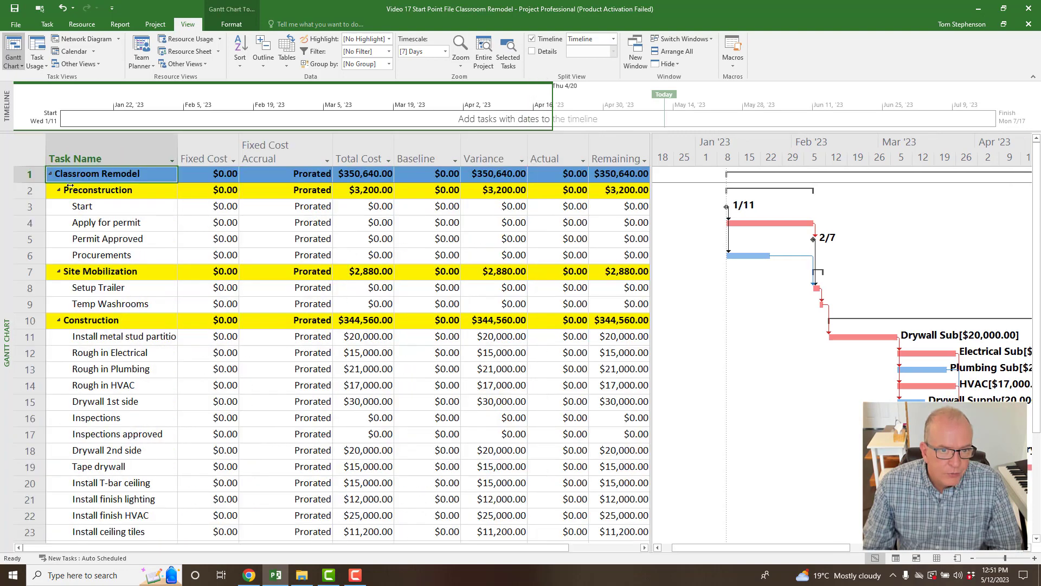
pyautogui.click(358, 174)
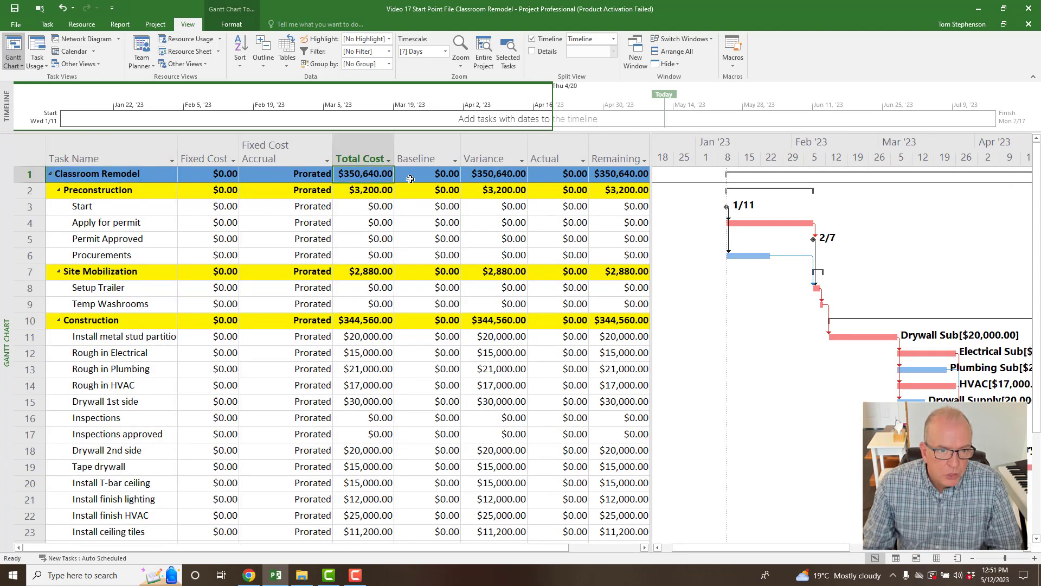
pyautogui.click(362, 190)
pyautogui.click(358, 273)
pyautogui.click(348, 317)
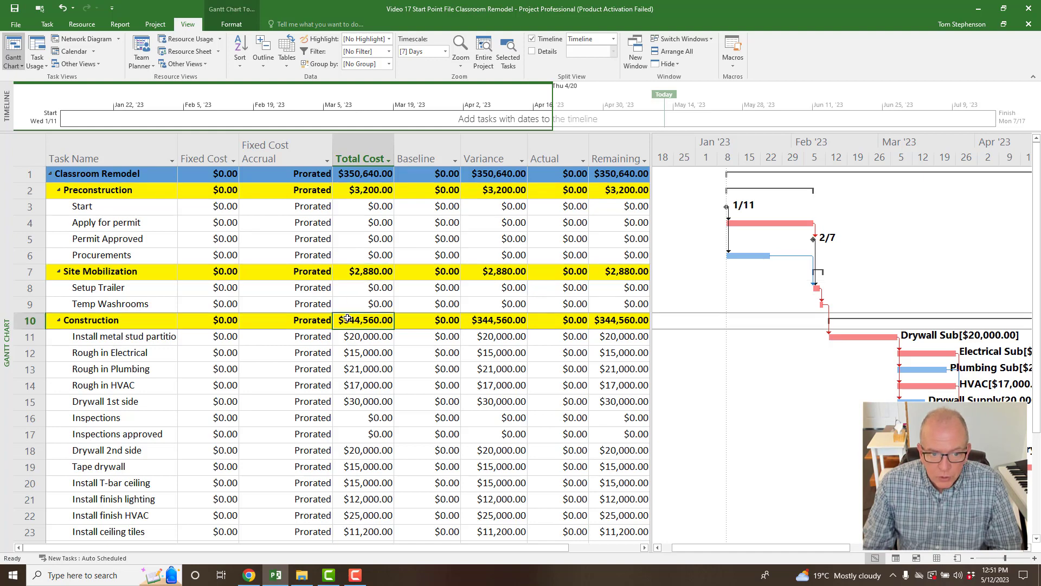
pyautogui.click(385, 190)
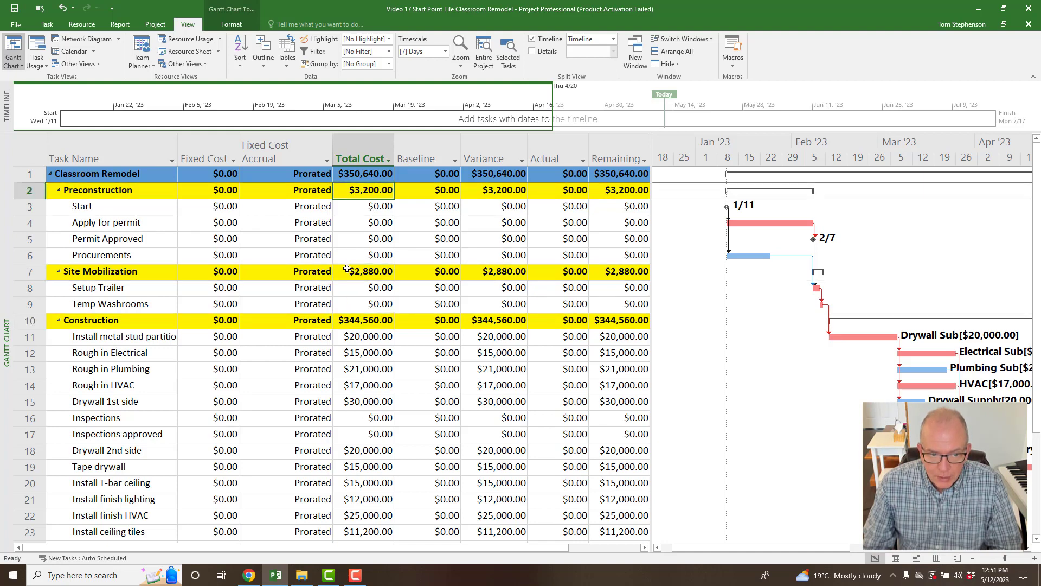
pyautogui.click(344, 273)
pyautogui.click(331, 323)
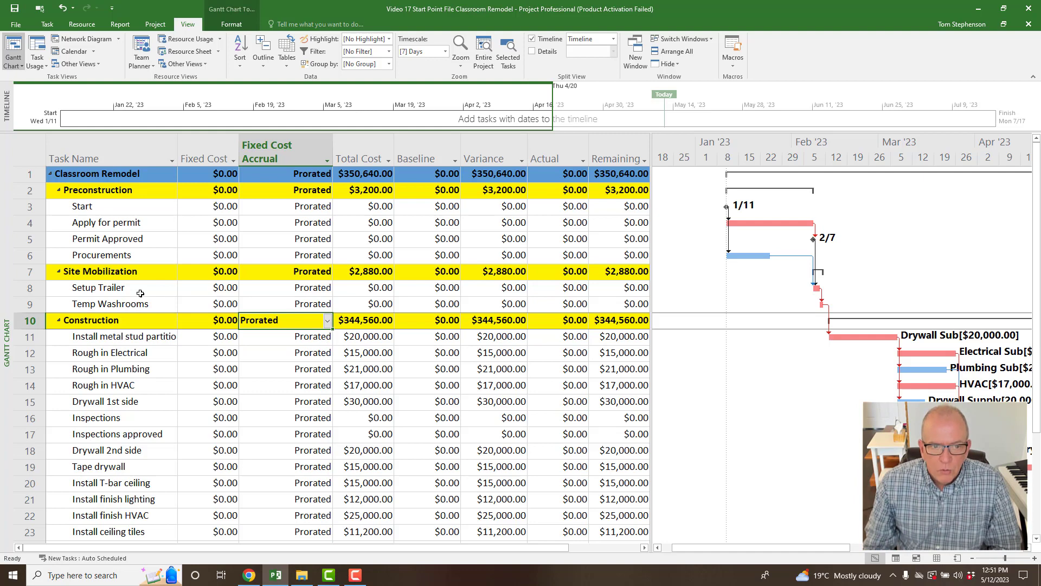
# Display the Resource Sheet and apply its Cost table.
pyautogui.rightClick(5, 325)
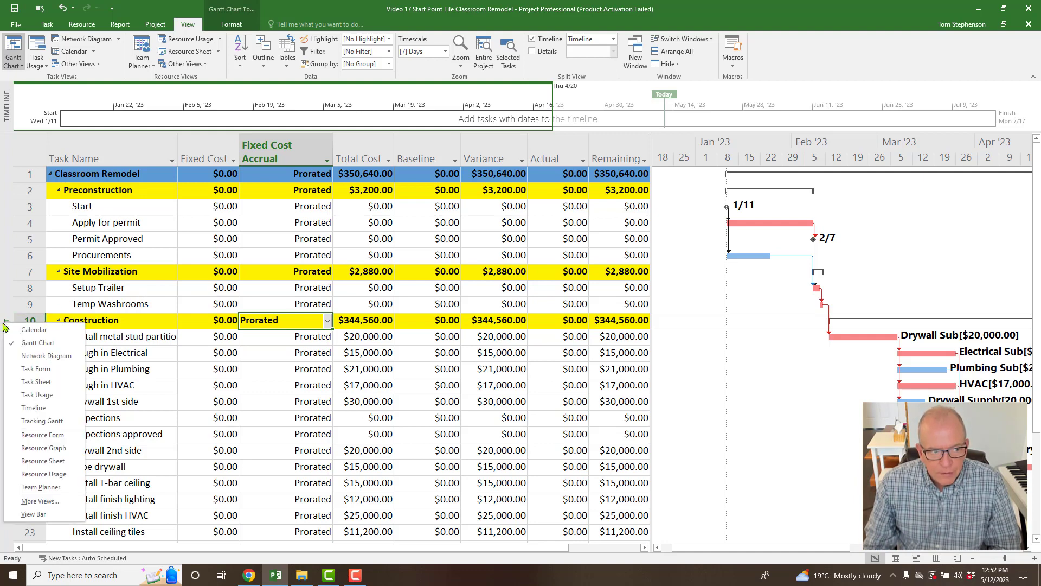
pyautogui.click(19, 462)
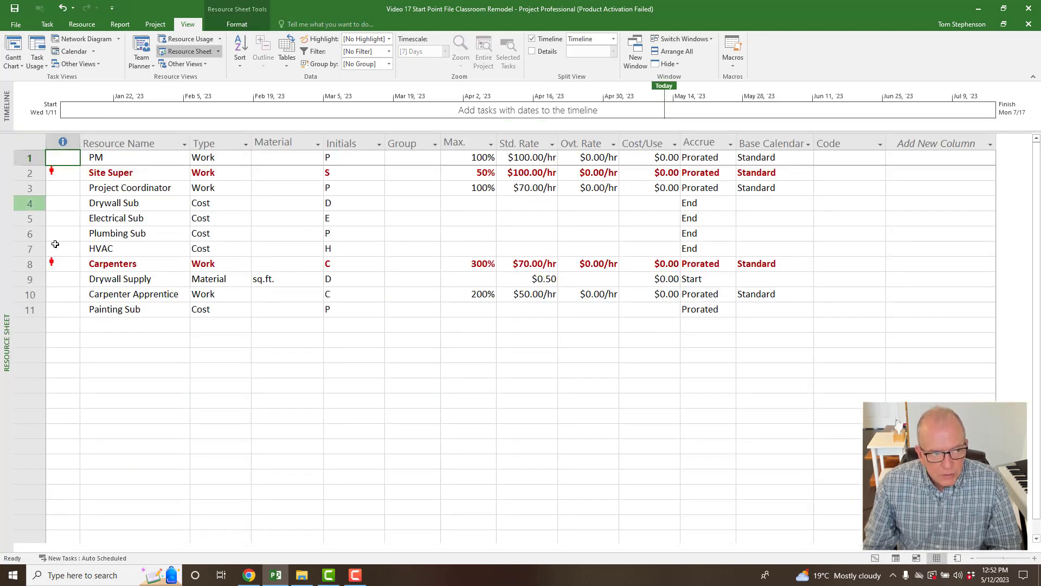
pyautogui.rightClick(7, 325)
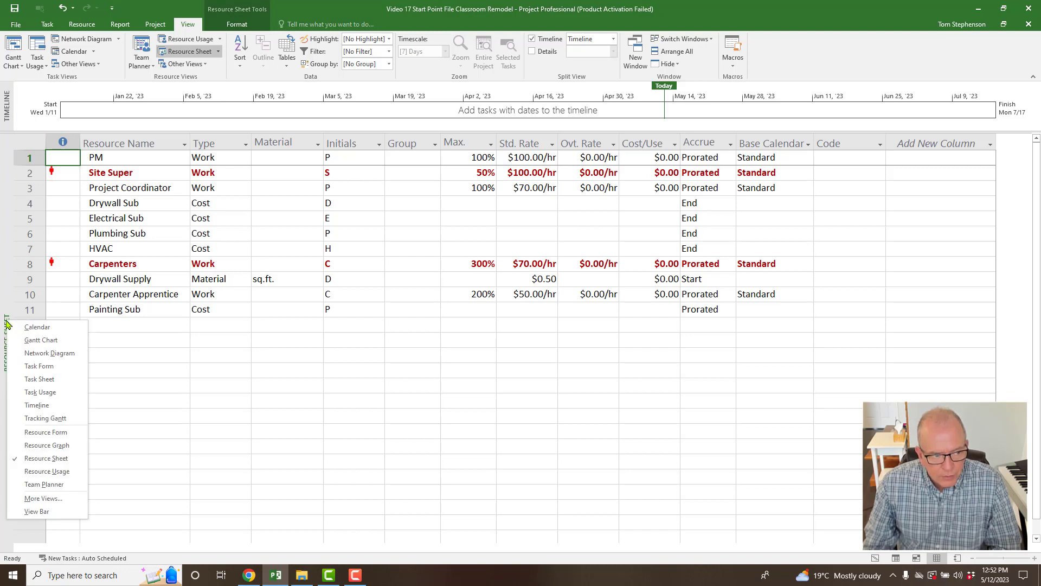
pyautogui.click(121, 398)
pyautogui.click(38, 144)
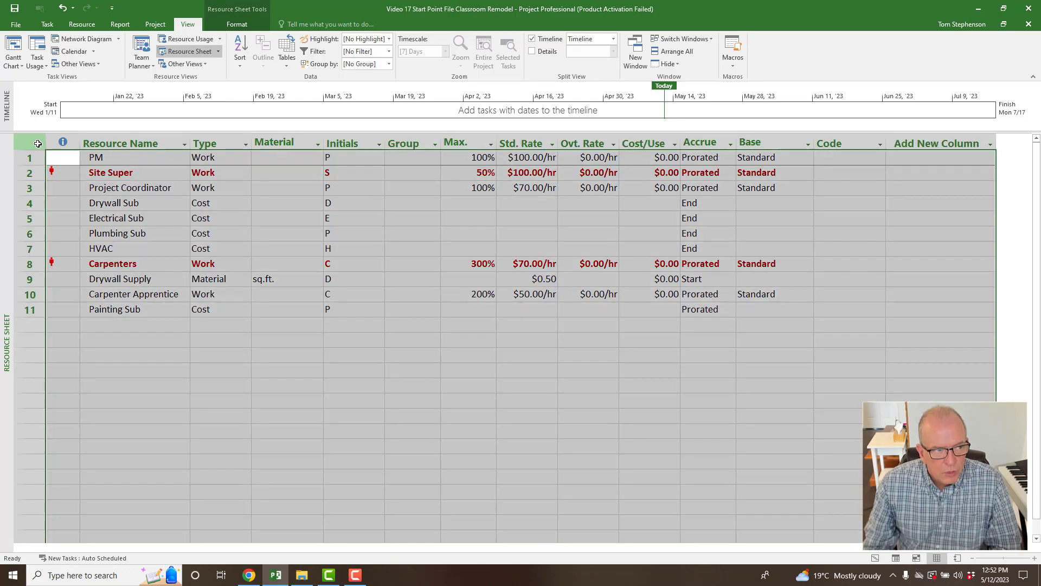
pyautogui.rightClick(38, 144)
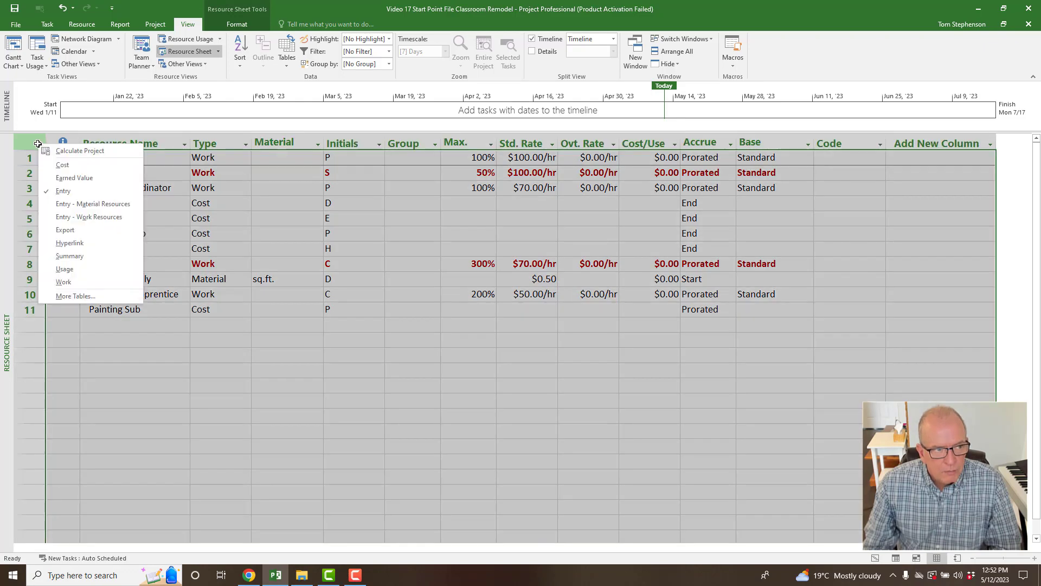
pyautogui.click(57, 166)
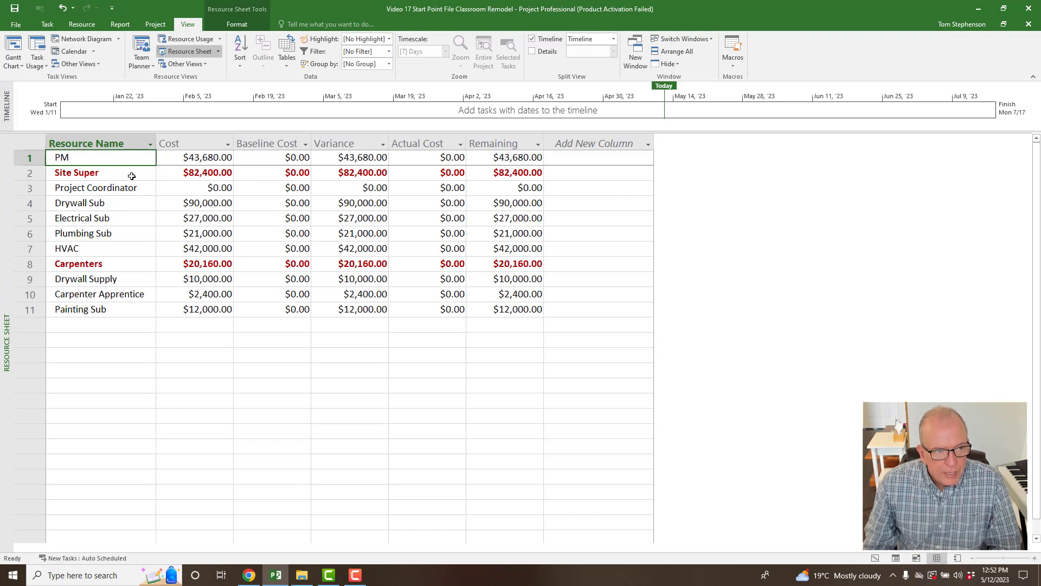
# Review the Resource Sheet costs from PM through Plumbing Sub, rechecking Project Coordinator and Drywall Sub.
pyautogui.click(186, 158)
pyautogui.click(194, 175)
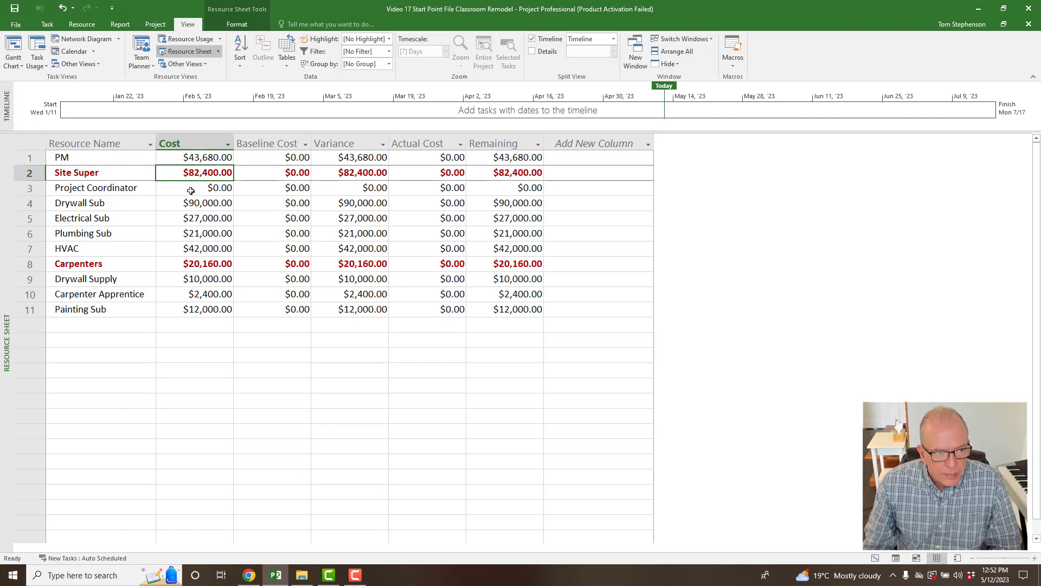
pyautogui.click(189, 191)
pyautogui.click(185, 205)
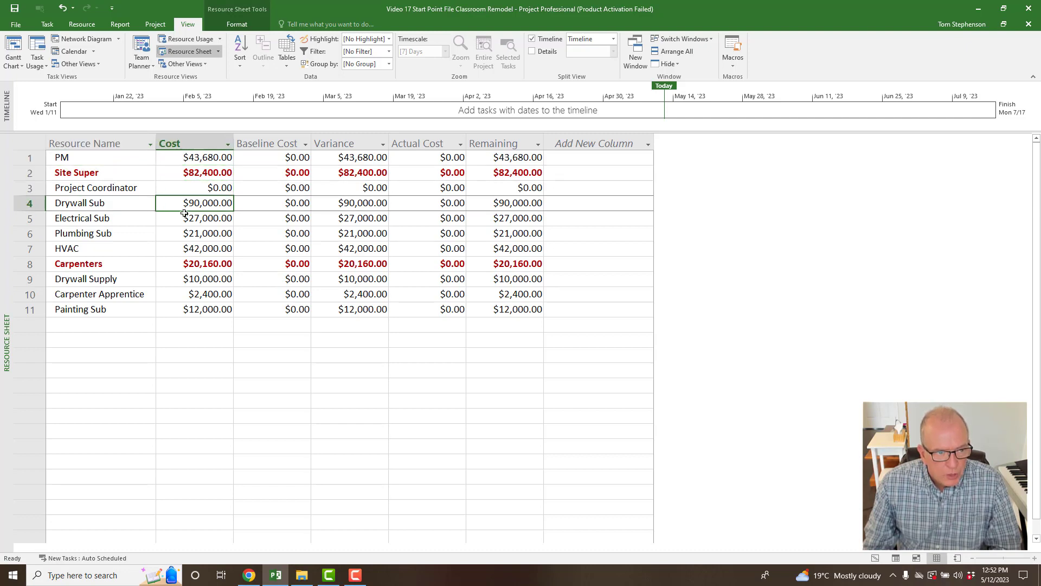
pyautogui.click(183, 218)
pyautogui.click(180, 229)
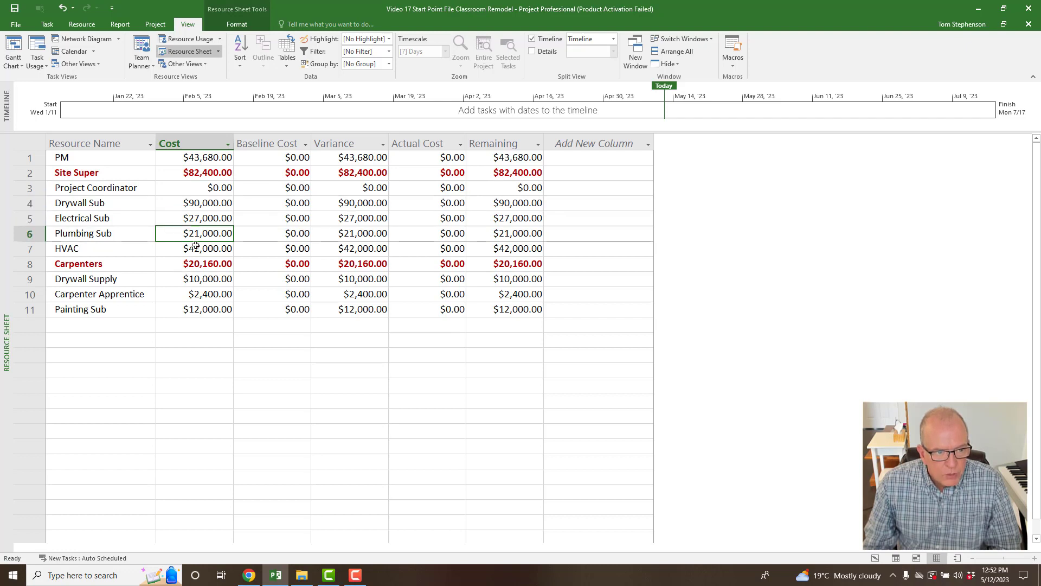
pyautogui.click(191, 189)
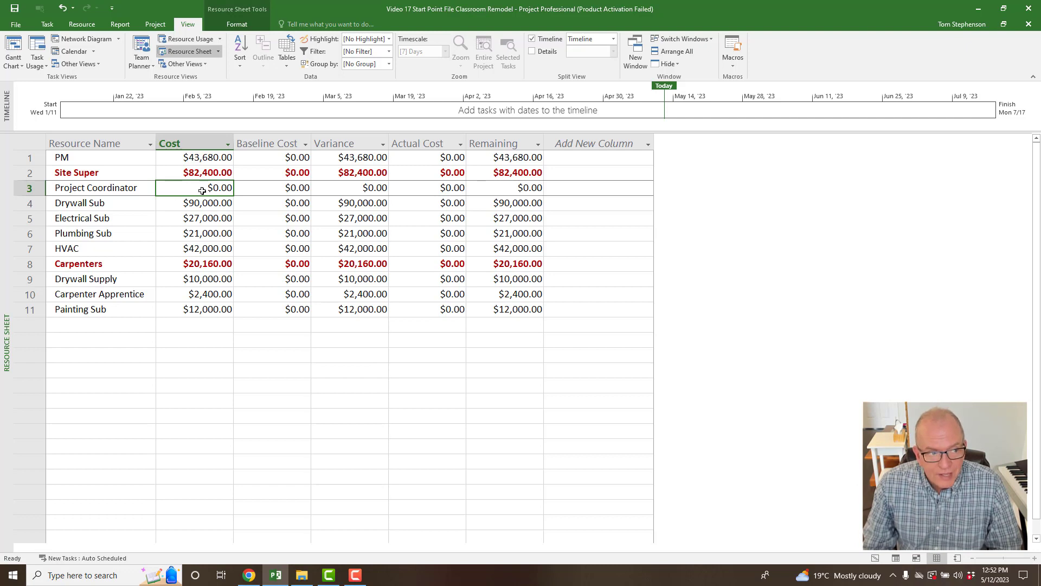
pyautogui.click(90, 210)
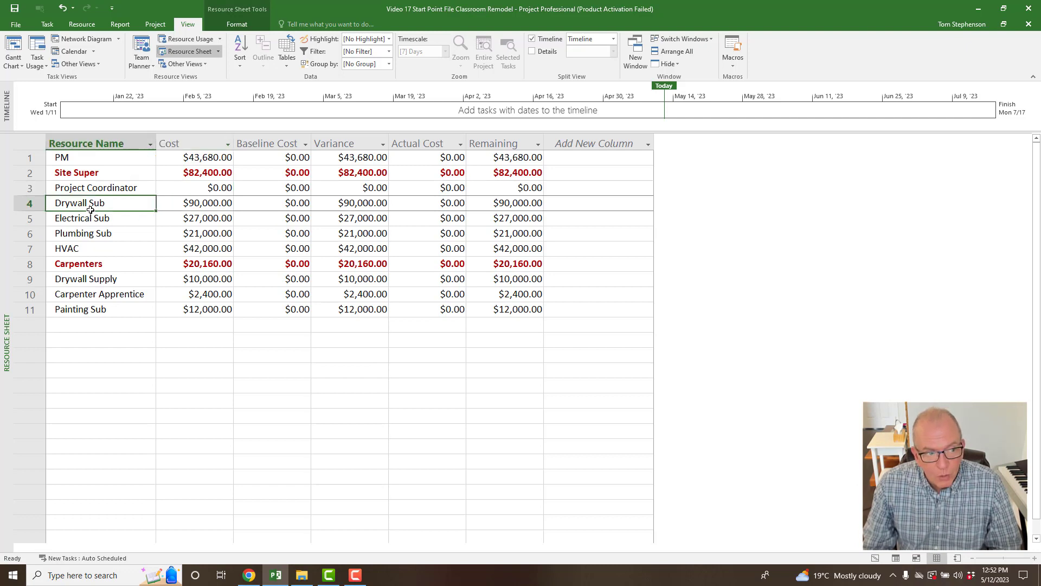
pyautogui.click(208, 208)
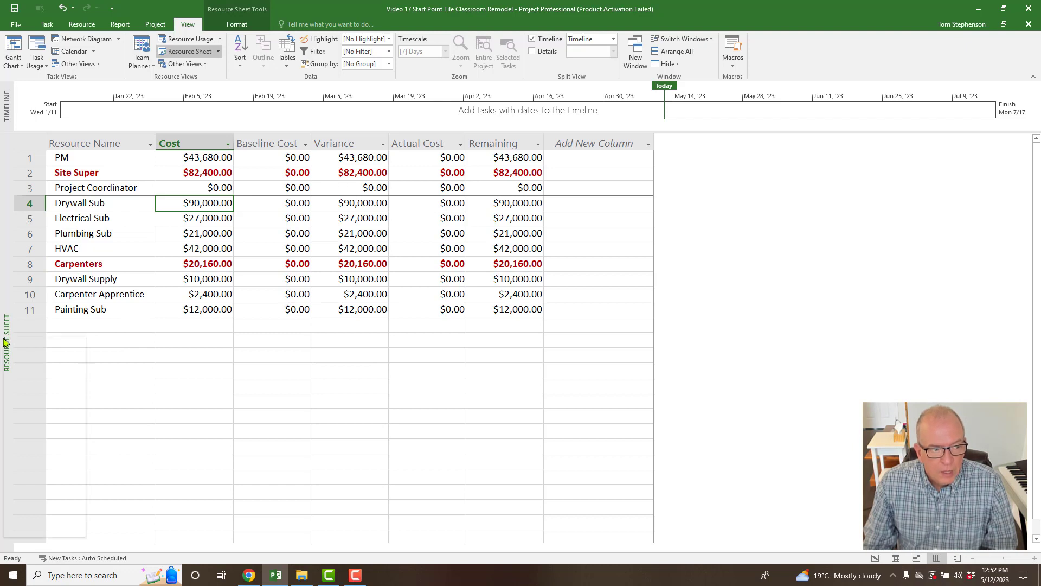
# Display the Resource Usage view and add a Cost column after Work.
pyautogui.rightClick(6, 342)
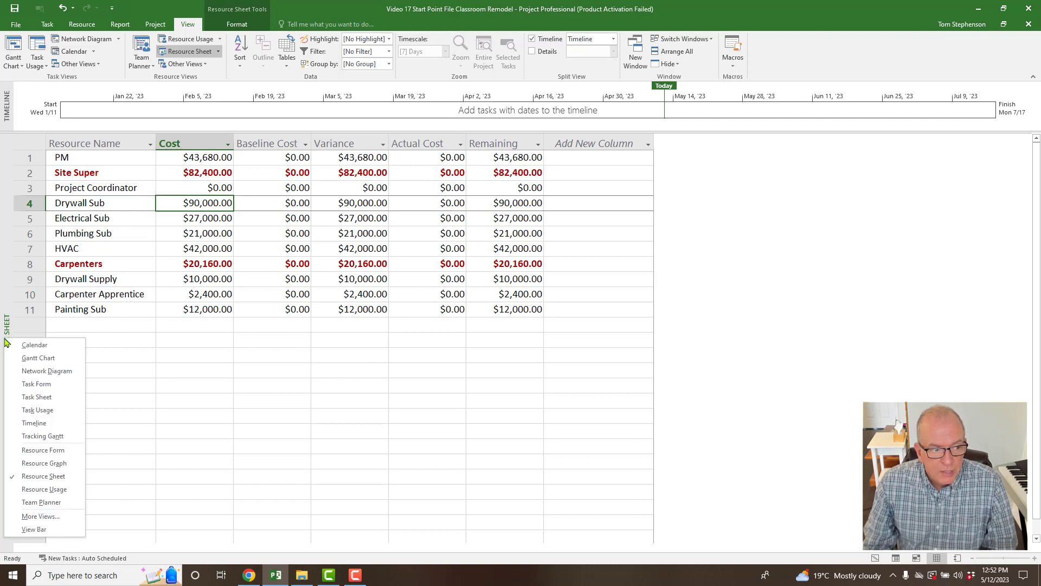
pyautogui.click(30, 489)
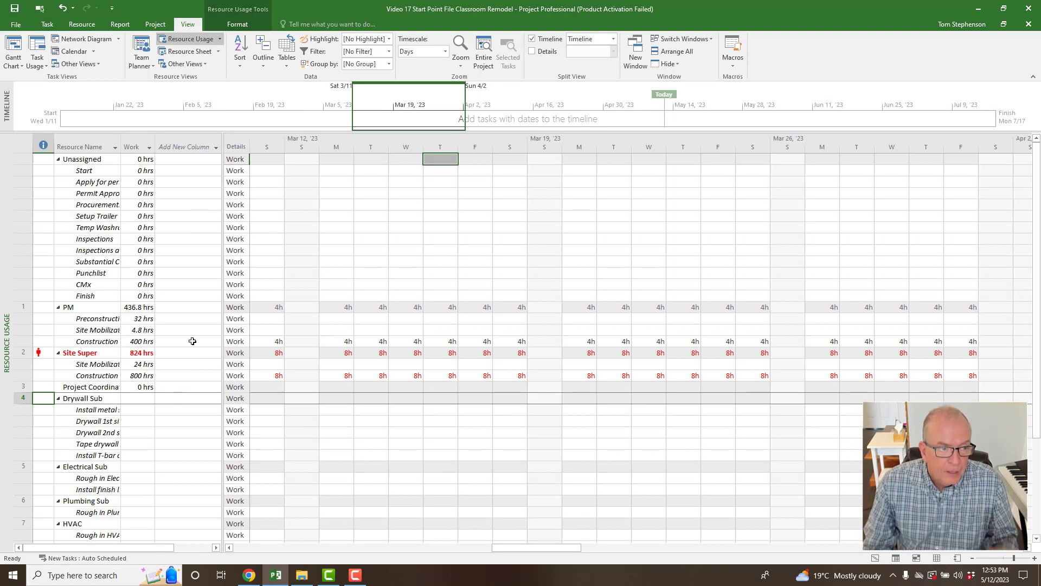
pyautogui.click(172, 147)
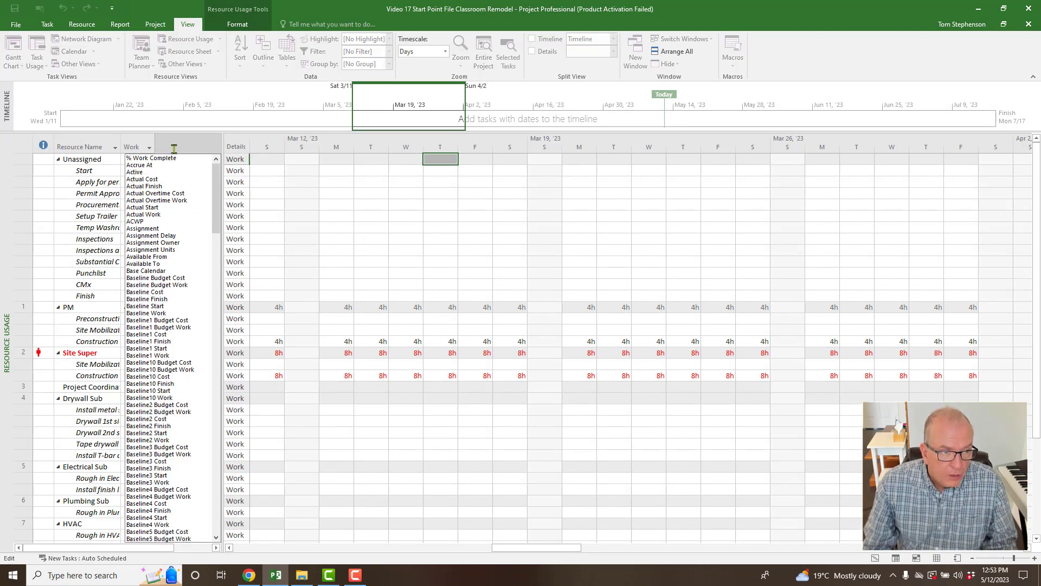
pyautogui.write('calendar GUID')
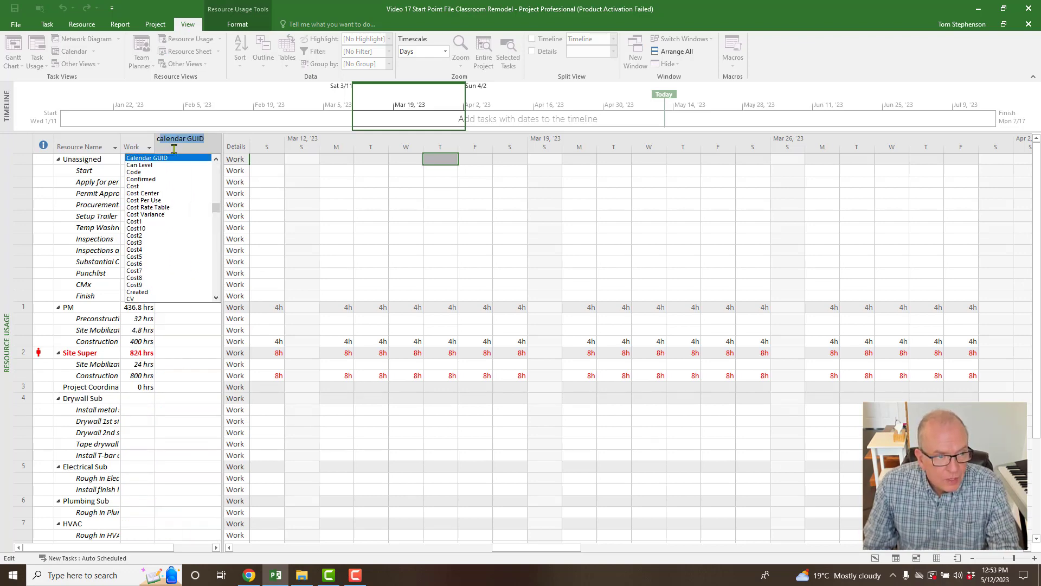
pyautogui.click(147, 187)
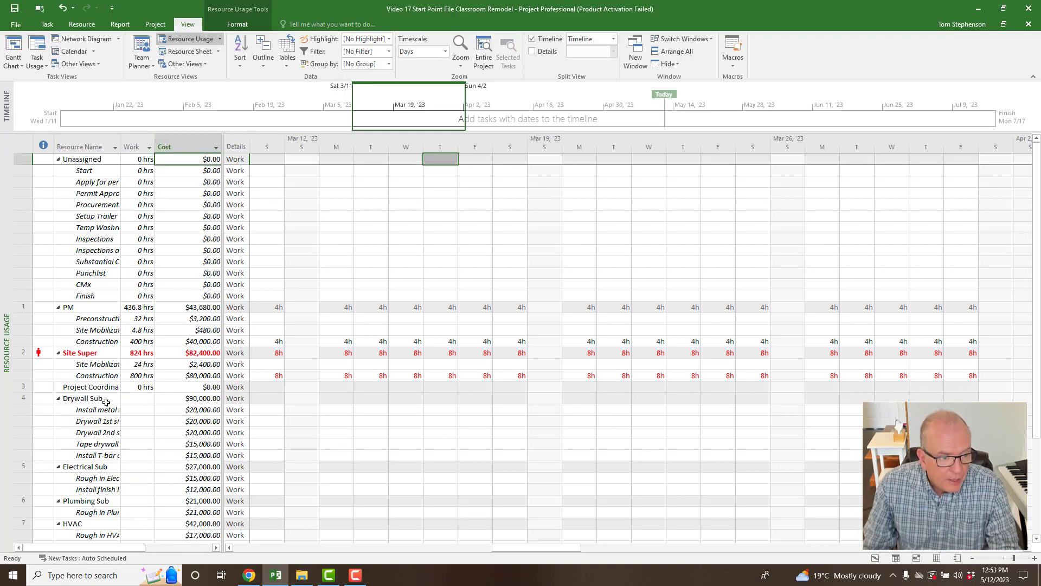
# Examine the Site Super entry and the tasks assigned to Drywall Sub, from metal stud partitions to T-bar ceiling.
pyautogui.click(70, 354)
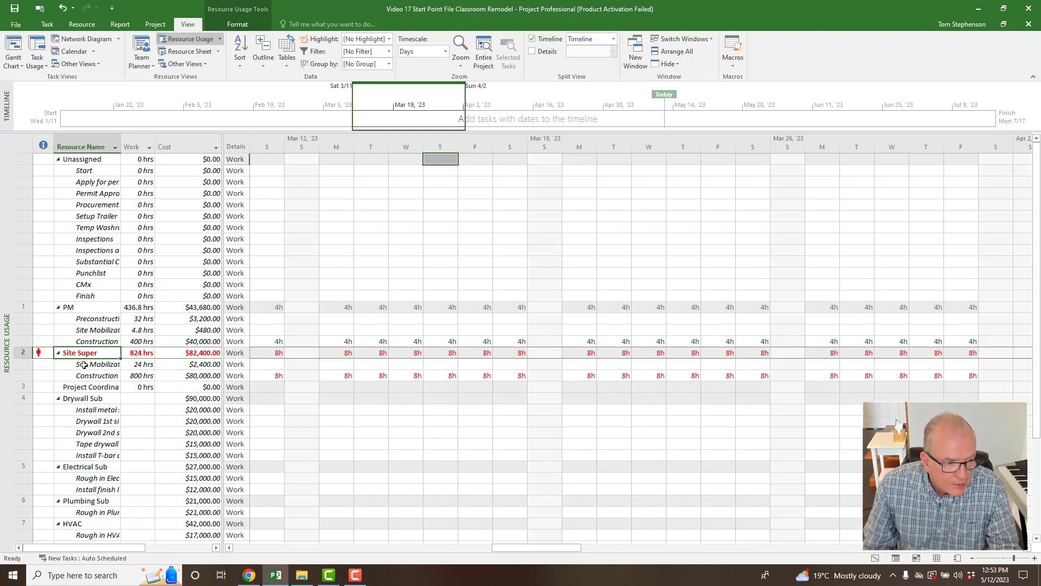
pyautogui.click(88, 400)
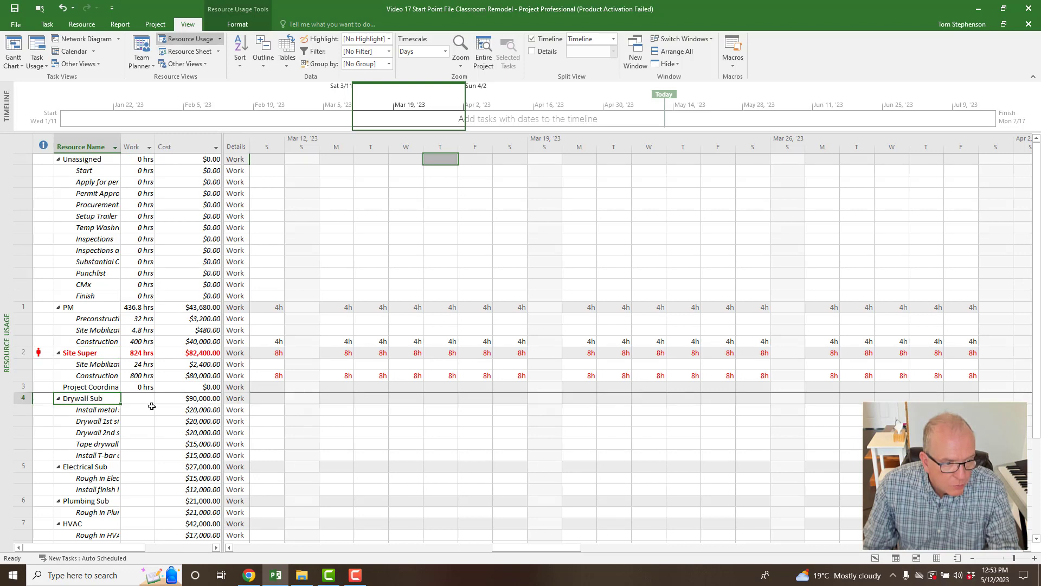
pyautogui.click(86, 412)
pyautogui.click(85, 422)
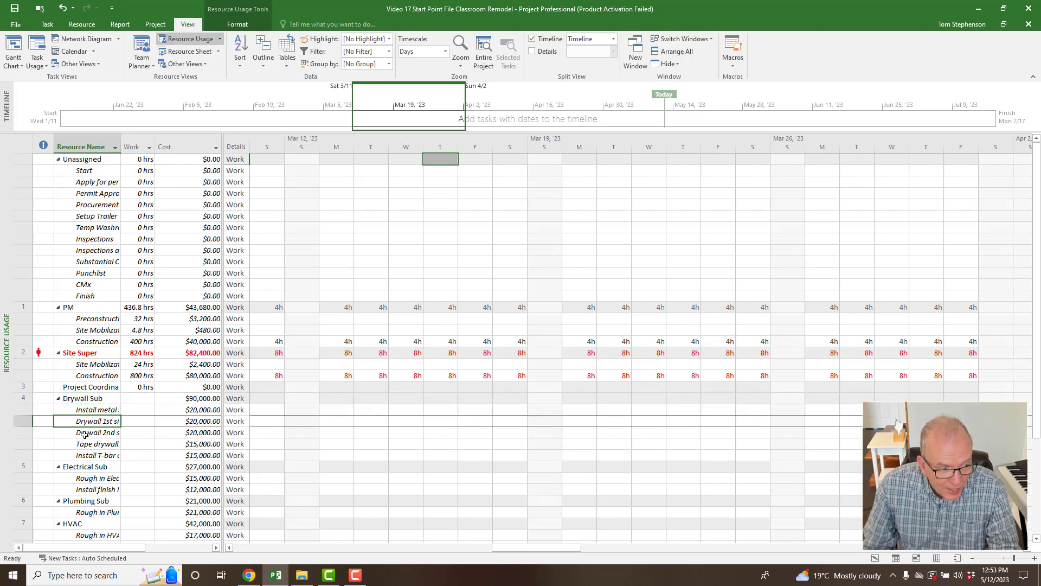
pyautogui.click(84, 435)
pyautogui.click(84, 445)
pyautogui.click(83, 456)
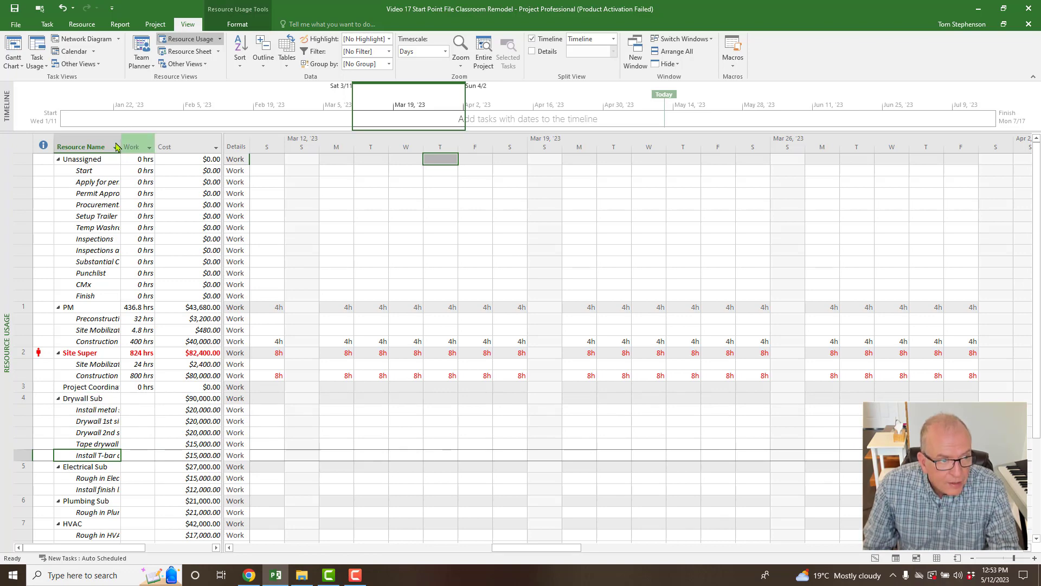
# Widen the Resource Name column and the table area, then review the costs of Drywall Sub's partition and drywall tasks.
pyautogui.moveTo(121, 140); pyautogui.dragTo(130, 141)
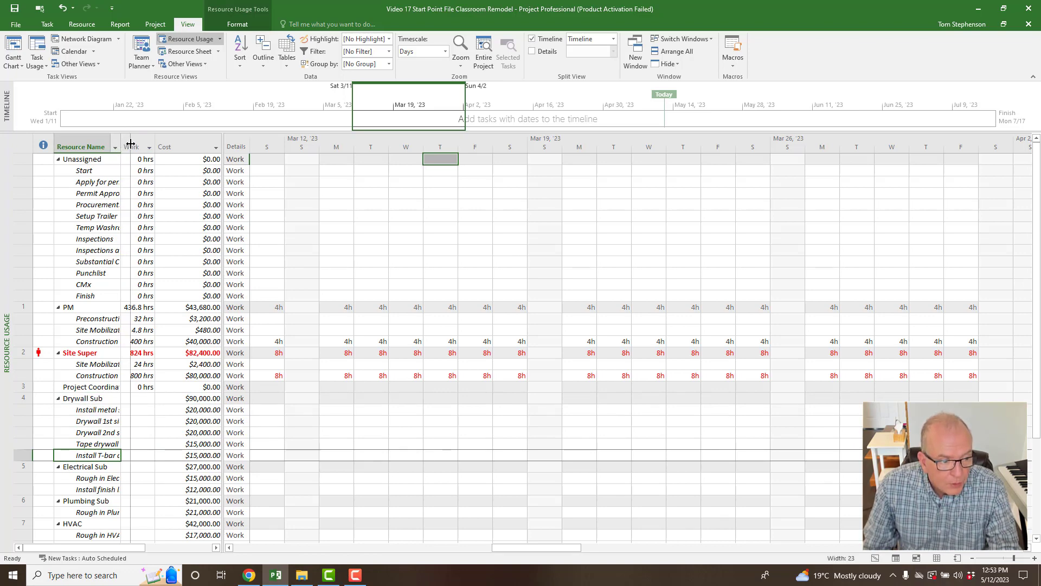
pyautogui.scroll(-3, 84, 414)
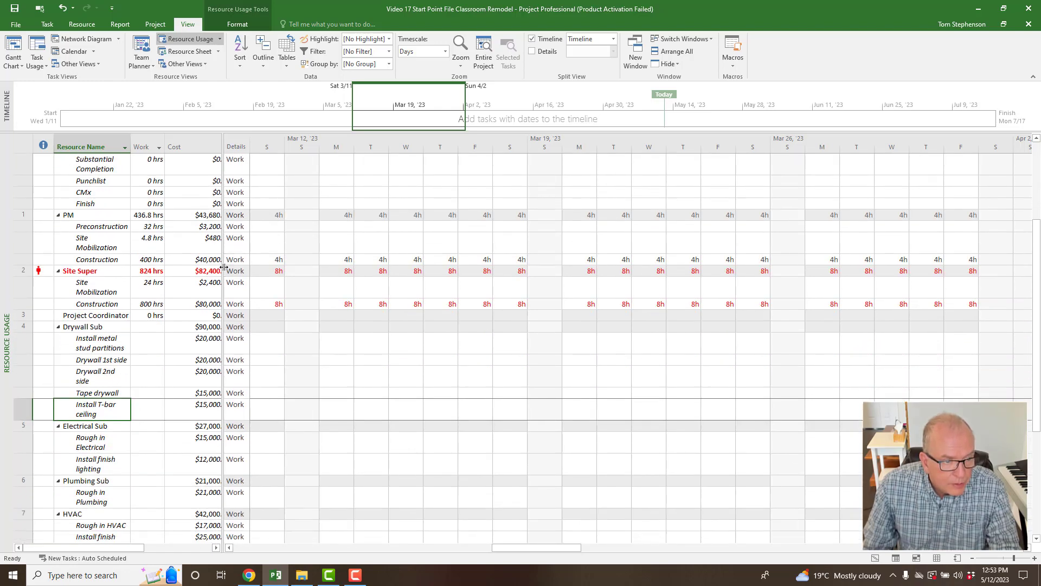
pyautogui.moveTo(224, 269); pyautogui.dragTo(269, 269)
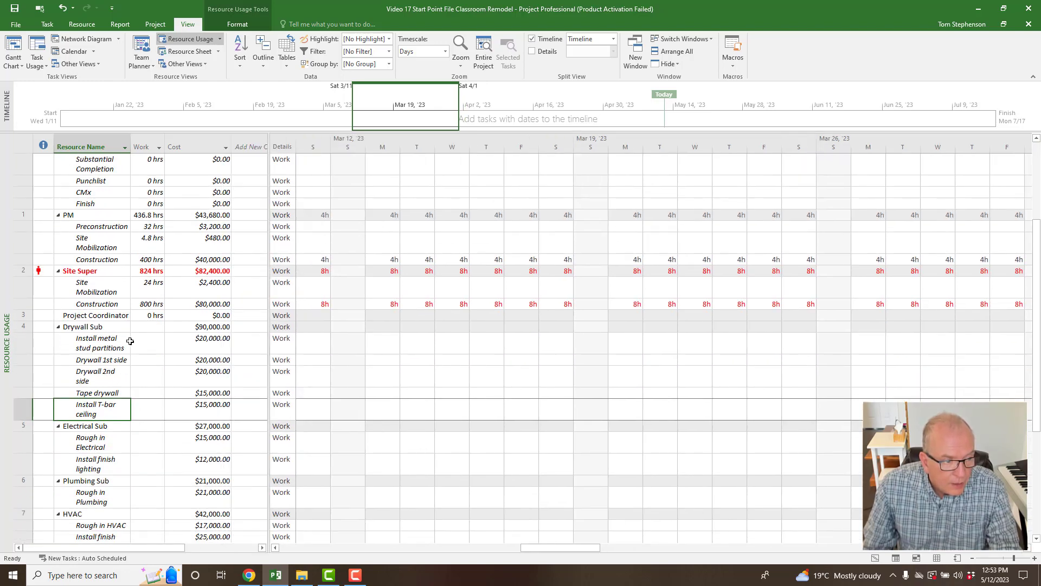
pyautogui.click(199, 342)
pyautogui.click(200, 360)
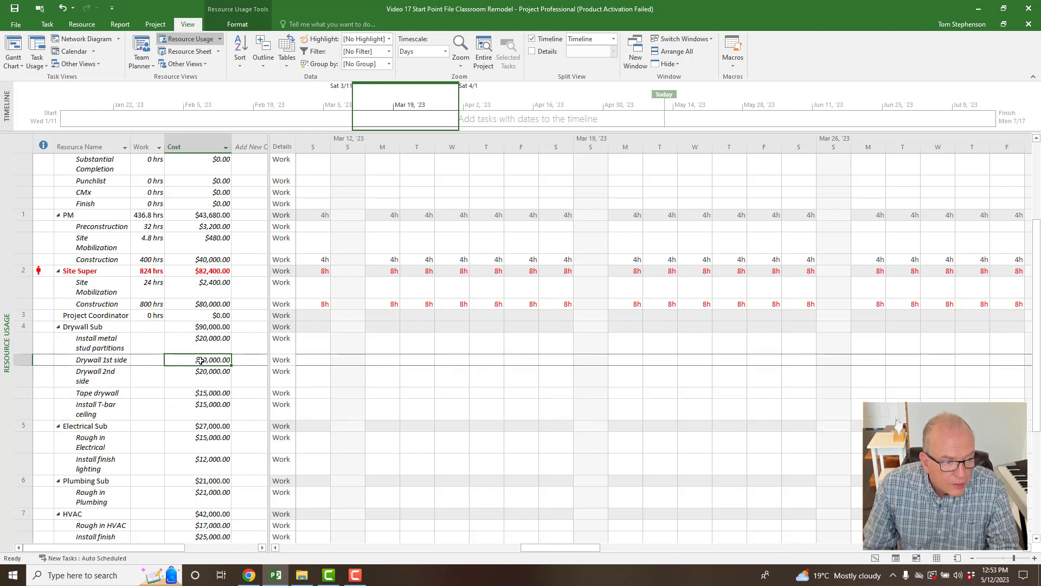
pyautogui.click(198, 374)
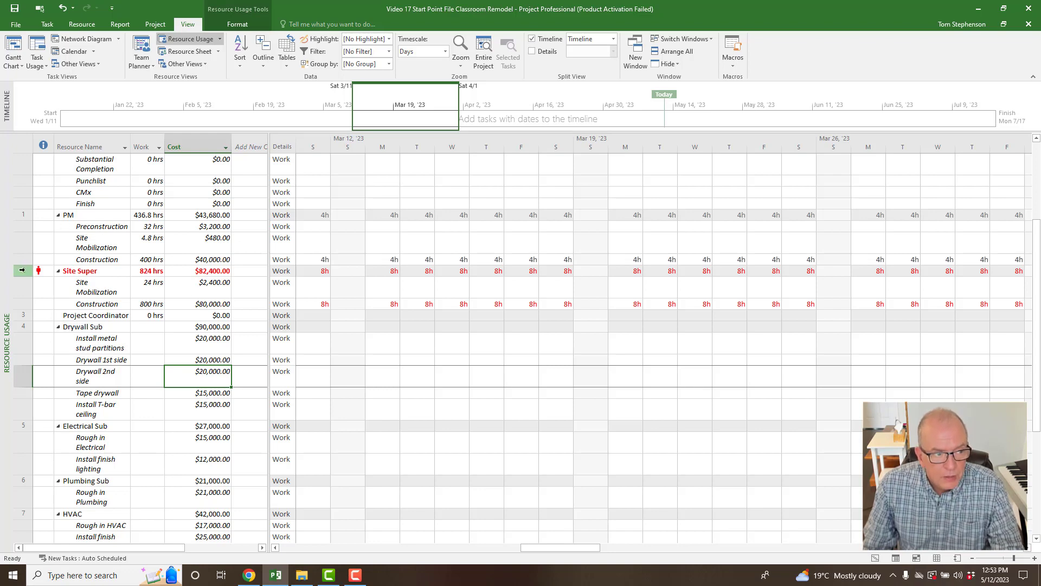
pyautogui.scroll(3, 158, 282)
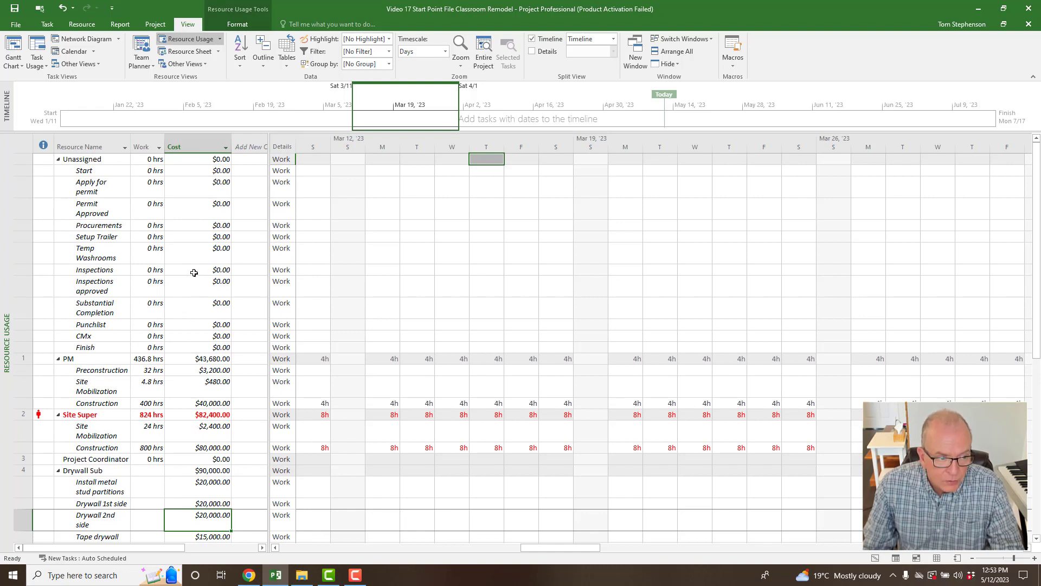
# Return to the Gantt Chart and read the remaining checklist items in the Classroom Remodel task's notes.
pyautogui.rightClick(4, 253)
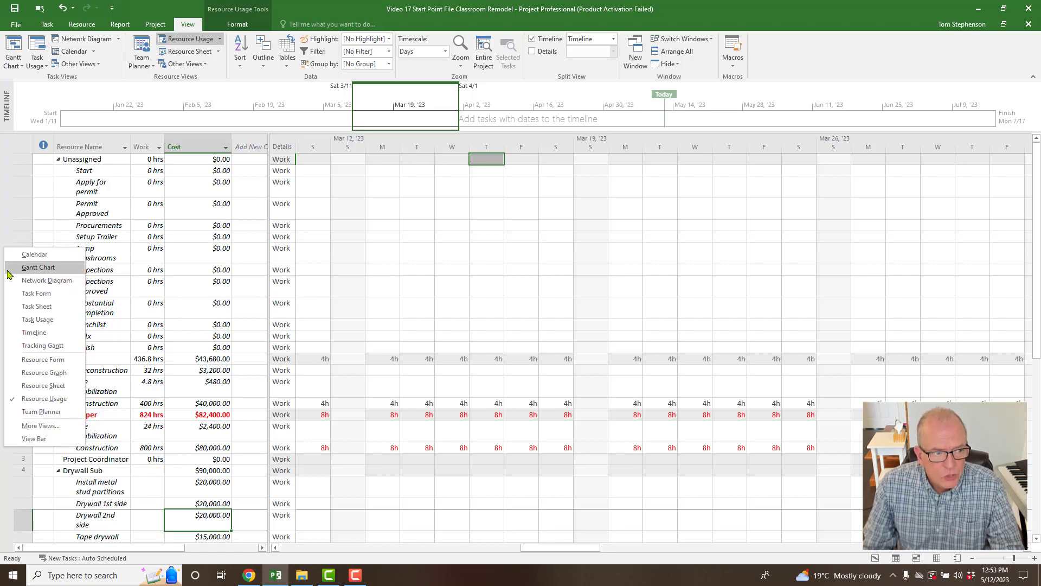
pyautogui.click(9, 269)
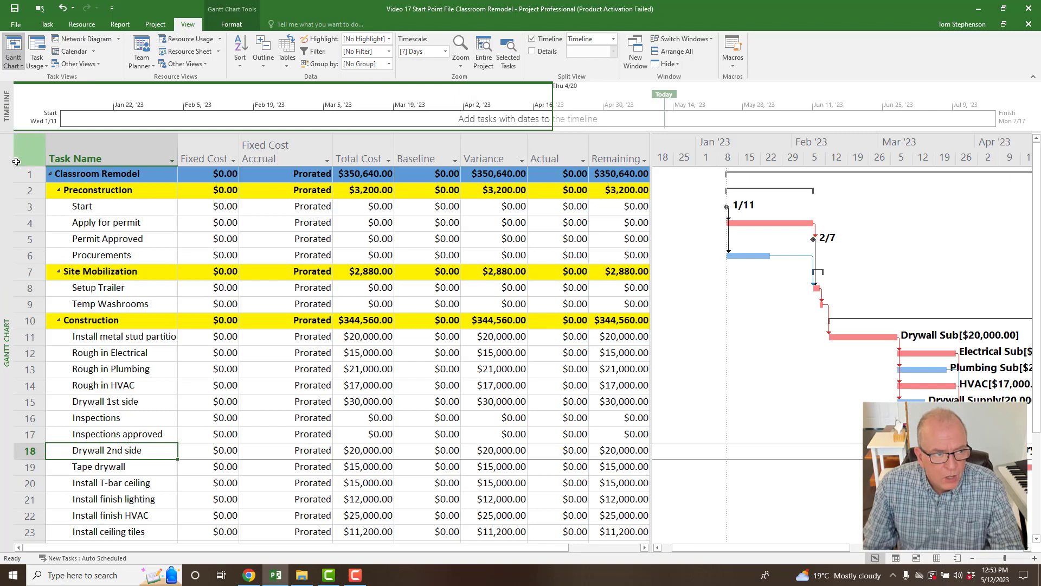
pyautogui.click(16, 162)
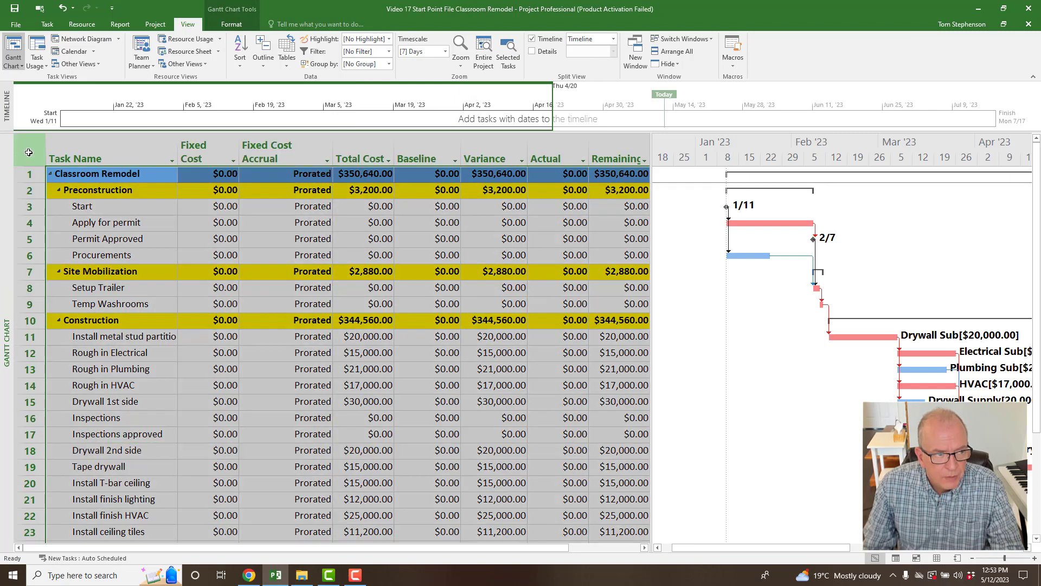
pyautogui.doubleClick(150, 176)
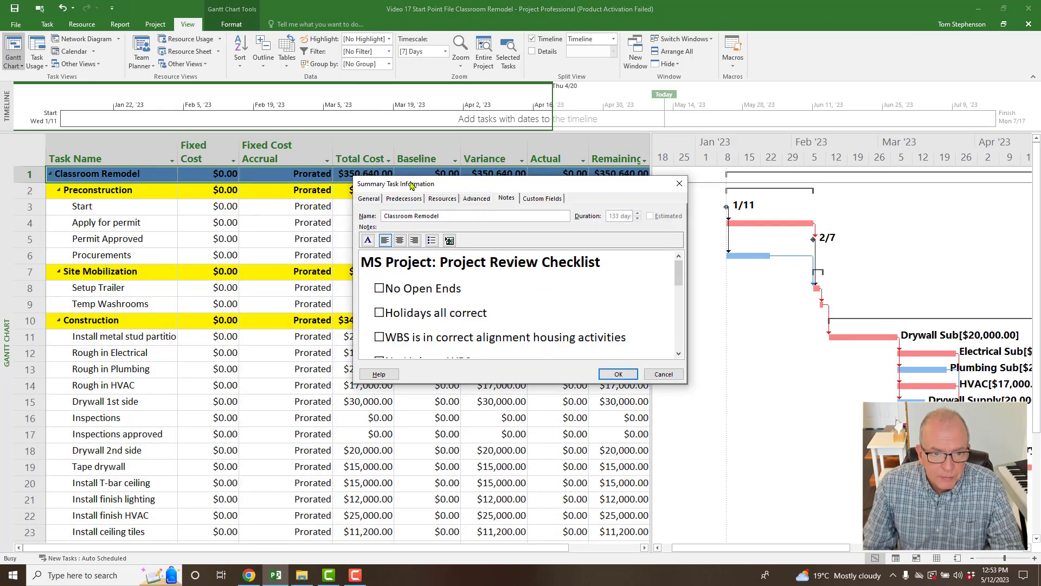
pyautogui.scroll(-5, 491, 264)
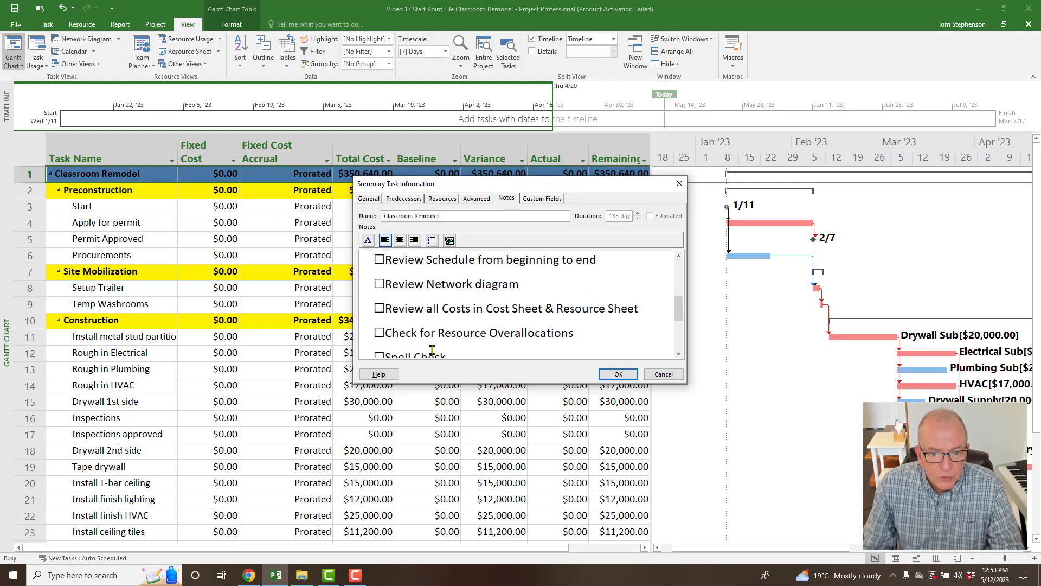
pyautogui.click(613, 375)
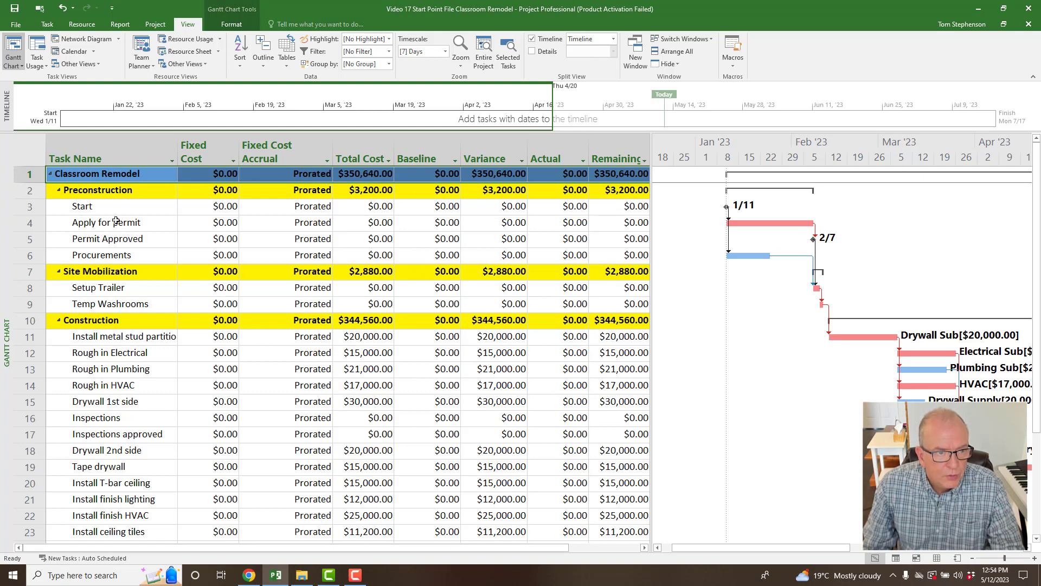
# Apply the Entry table to the Gantt Chart and check the overallocation indicators on Site Mobilization, Construction and the tasks below.
pyautogui.click(25, 150)
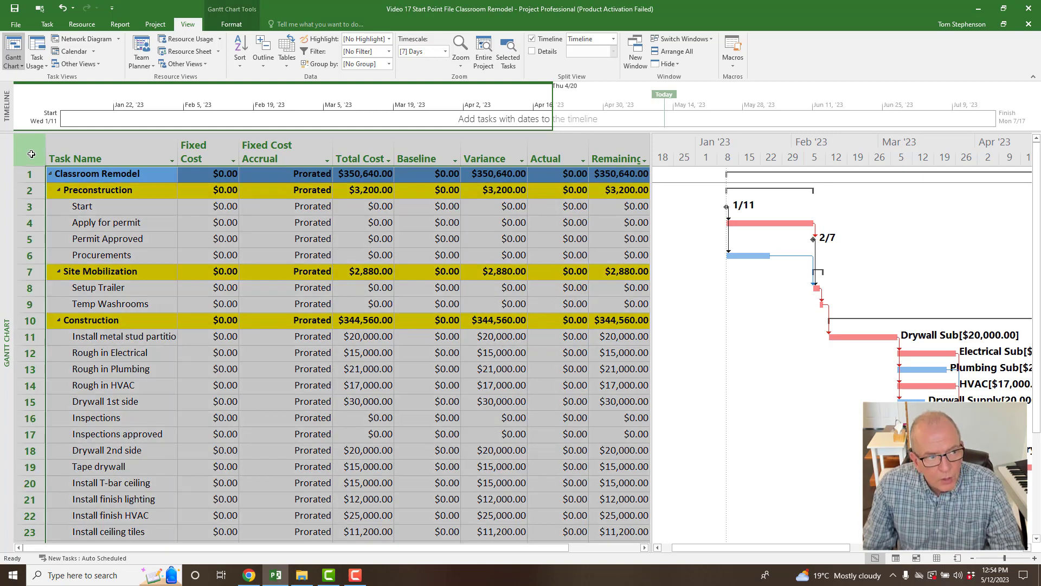
pyautogui.rightClick(36, 149)
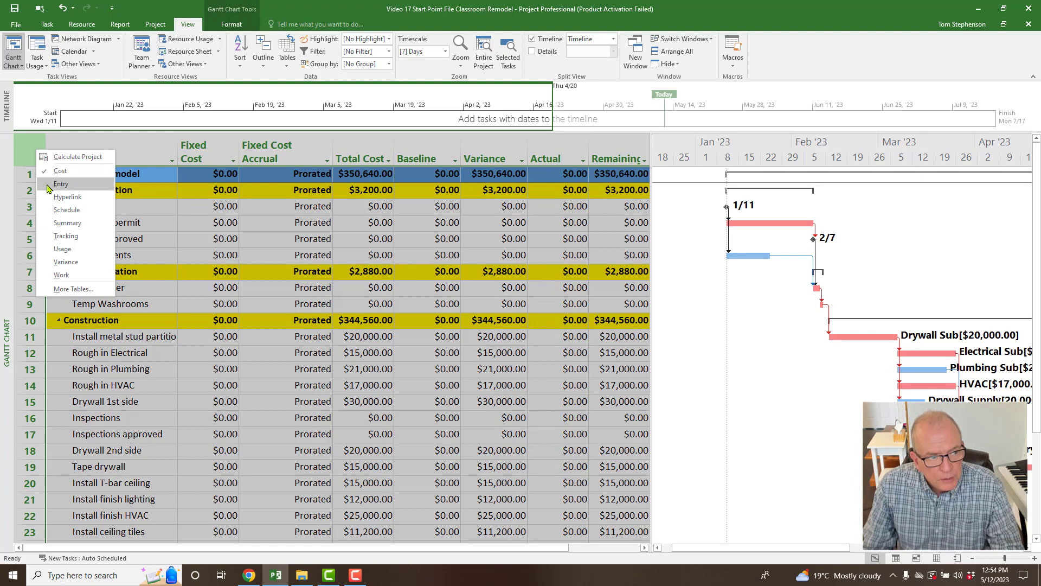
pyautogui.click(51, 184)
pyautogui.click(70, 269)
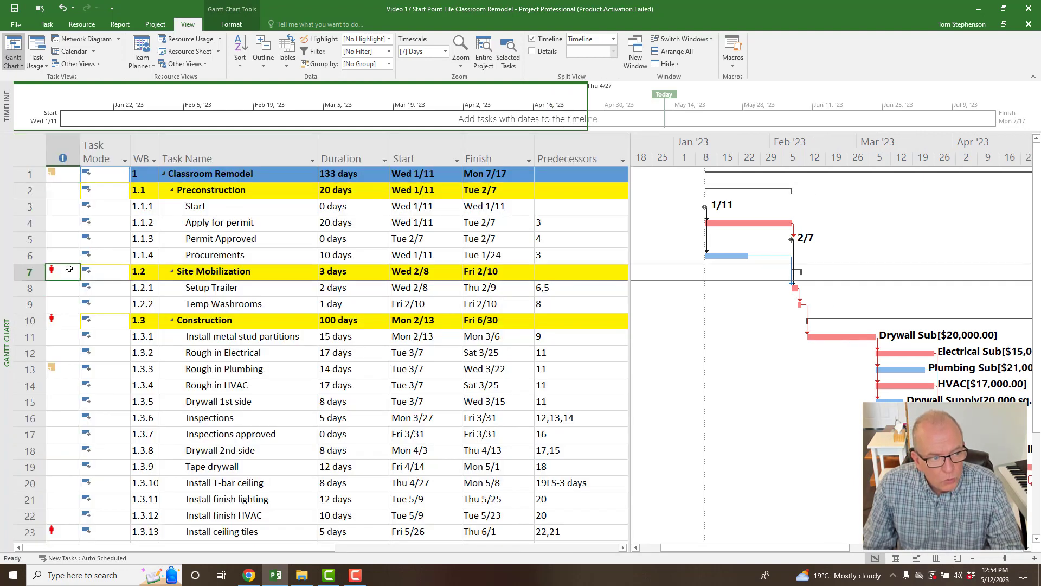
pyautogui.click(63, 318)
pyautogui.click(76, 275)
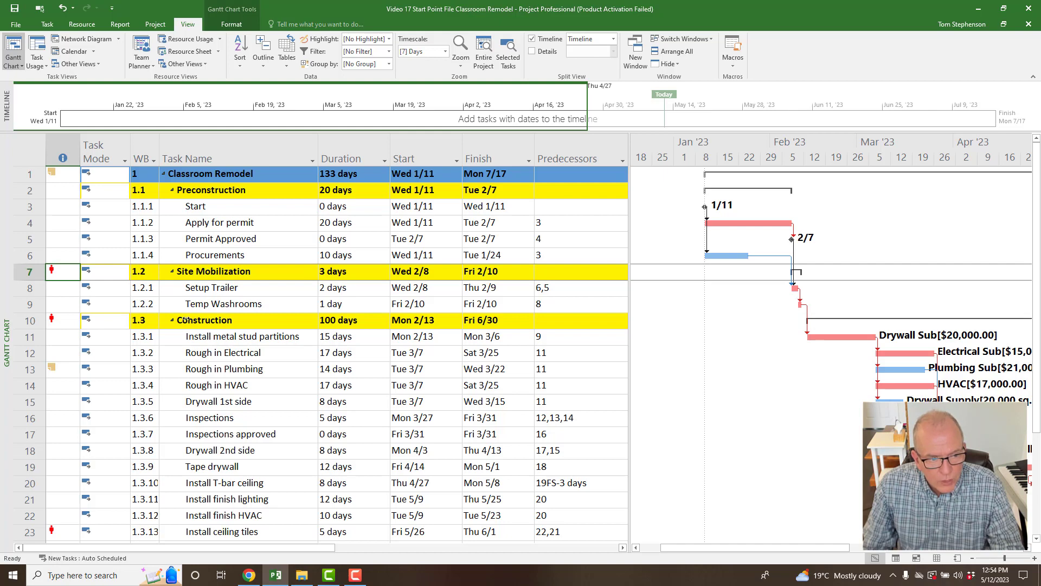
pyautogui.scroll(-1, 138, 415)
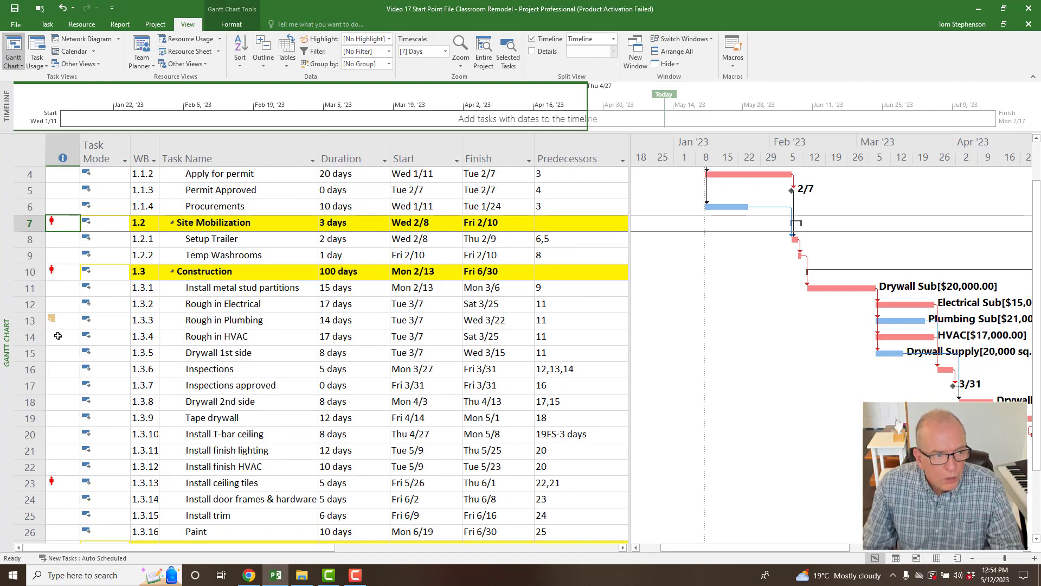
# Show the Resource Sheet with the Entry table and examine the overallocated resources.
pyautogui.rightClick(9, 349)
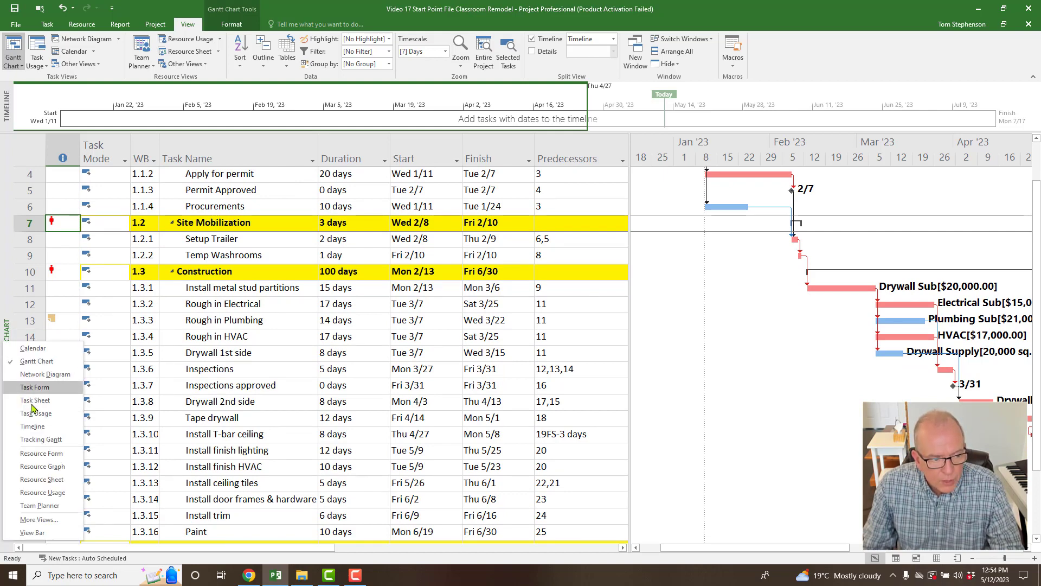
pyautogui.click(41, 480)
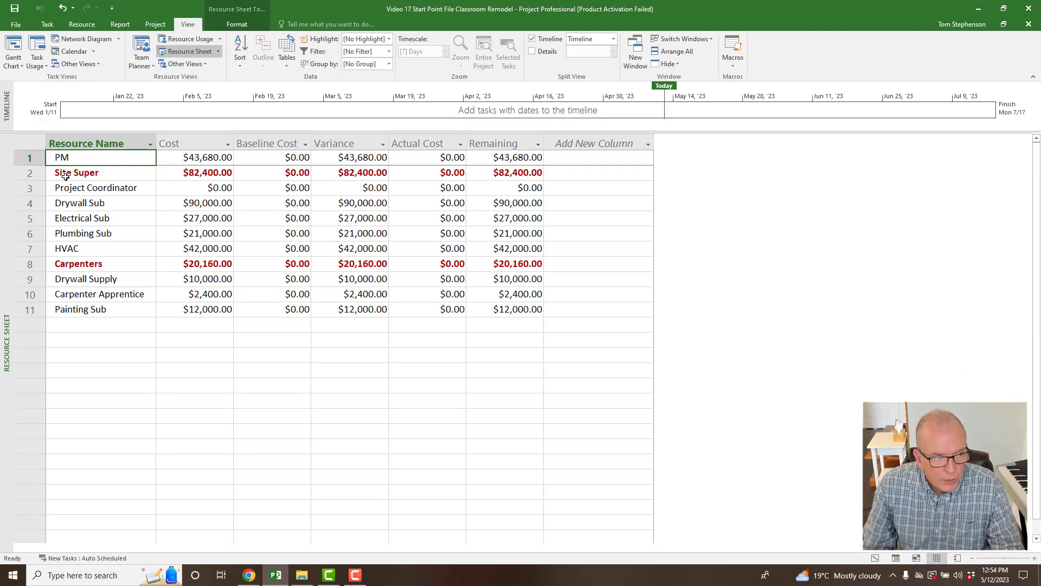
pyautogui.click(29, 142)
pyautogui.rightClick(29, 142)
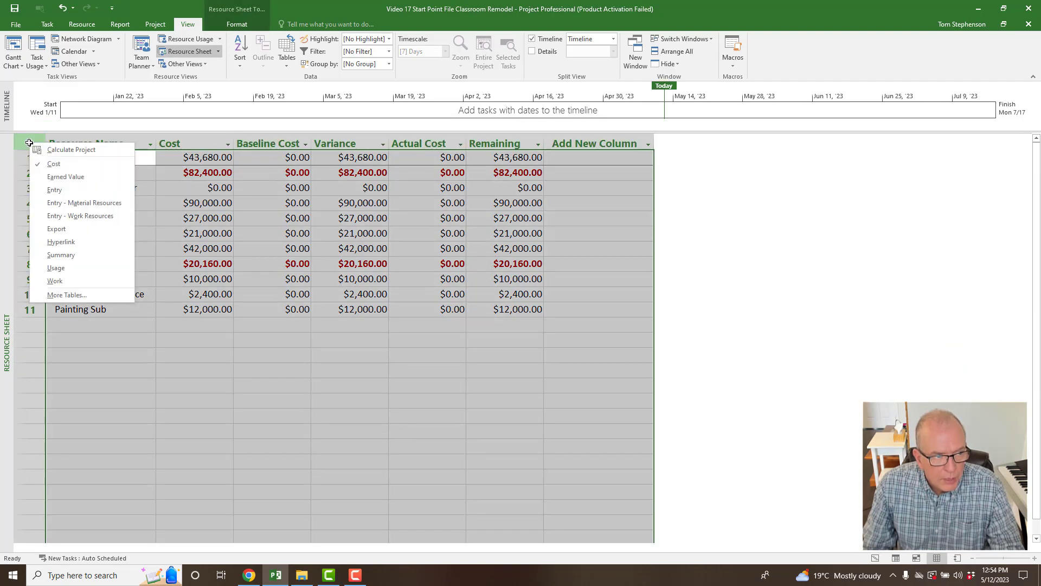
pyautogui.click(49, 192)
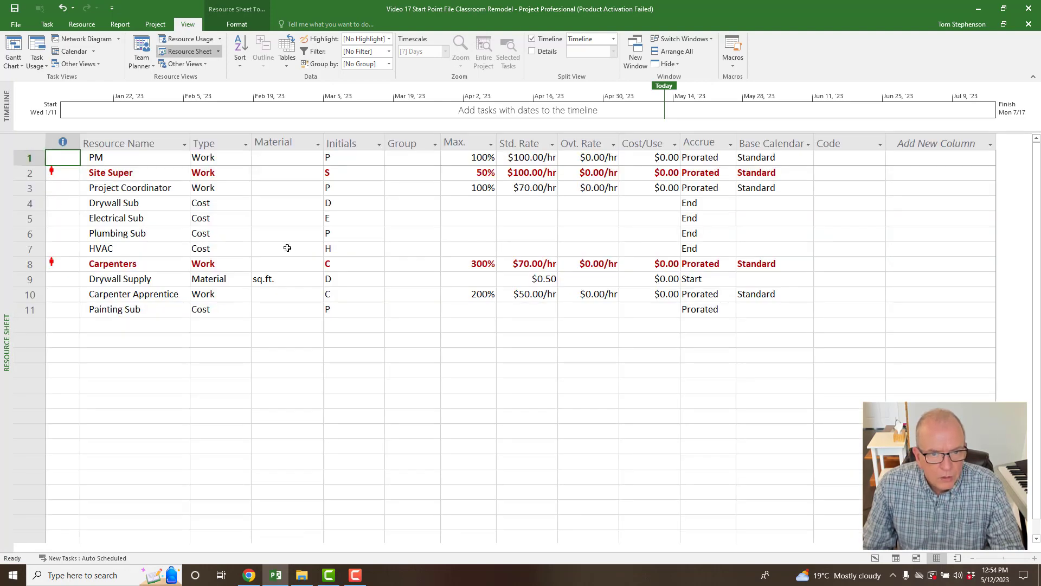
# Set the Site Super's maximum units to 100% in the Resource Sheet.
pyautogui.click(475, 174)
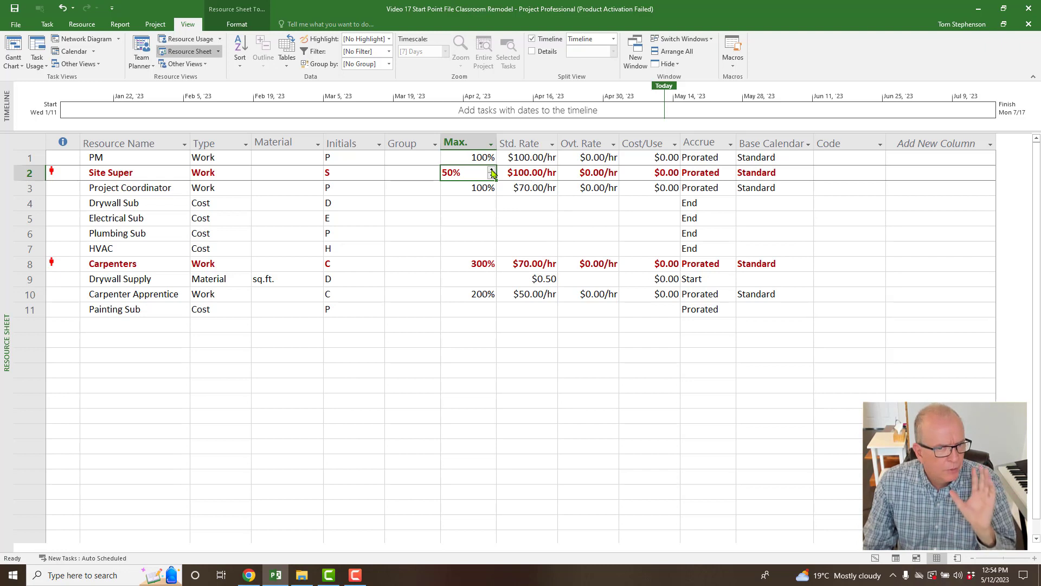
pyautogui.click(492, 171)
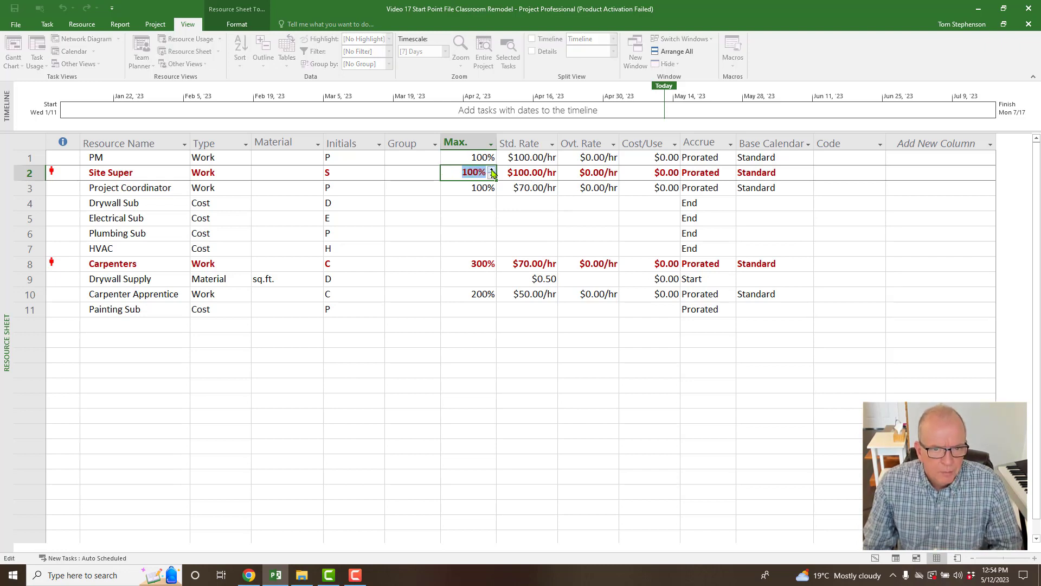
pyautogui.write('100')
pyautogui.click(455, 216)
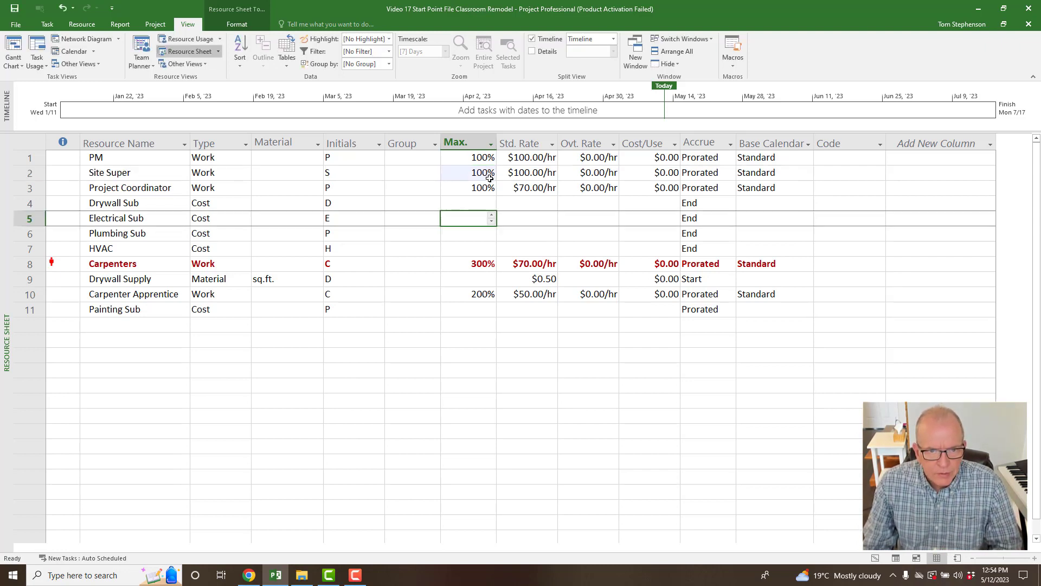
pyautogui.click(490, 174)
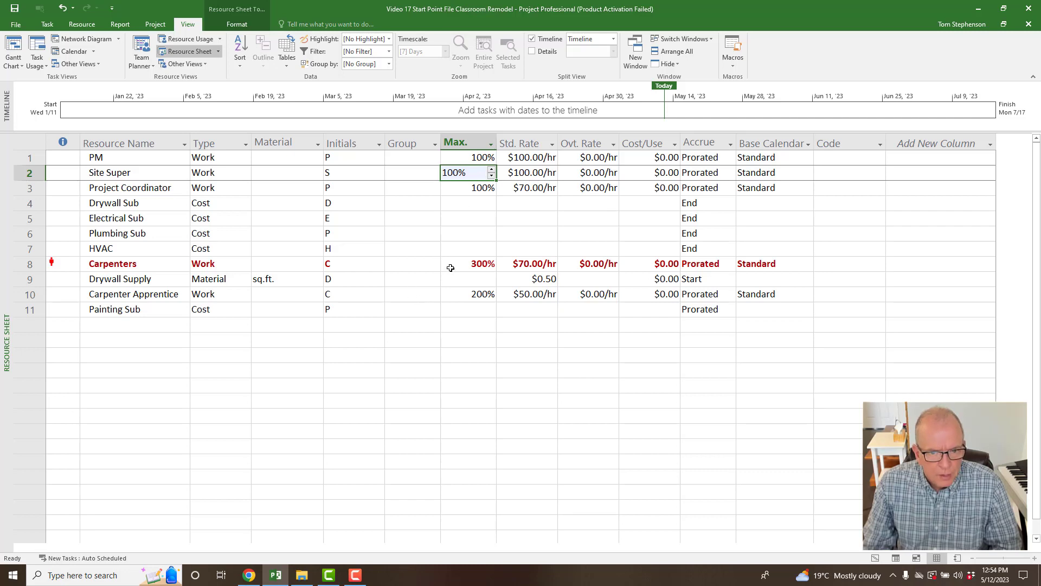
# Raise the Carpenters' maximum units to 500%.
pyautogui.click(450, 267)
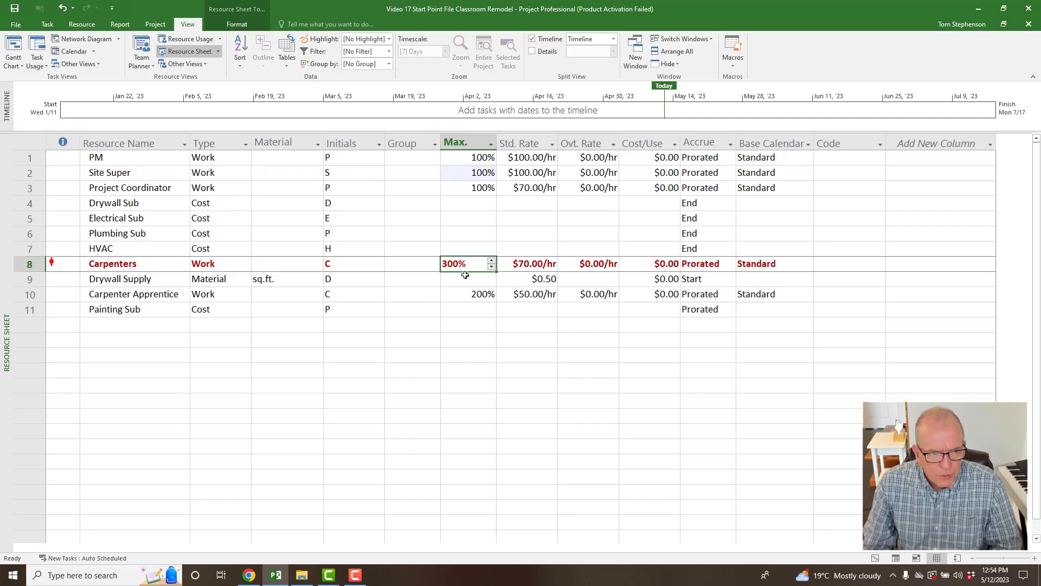
pyautogui.click(491, 262)
pyautogui.click(491, 261)
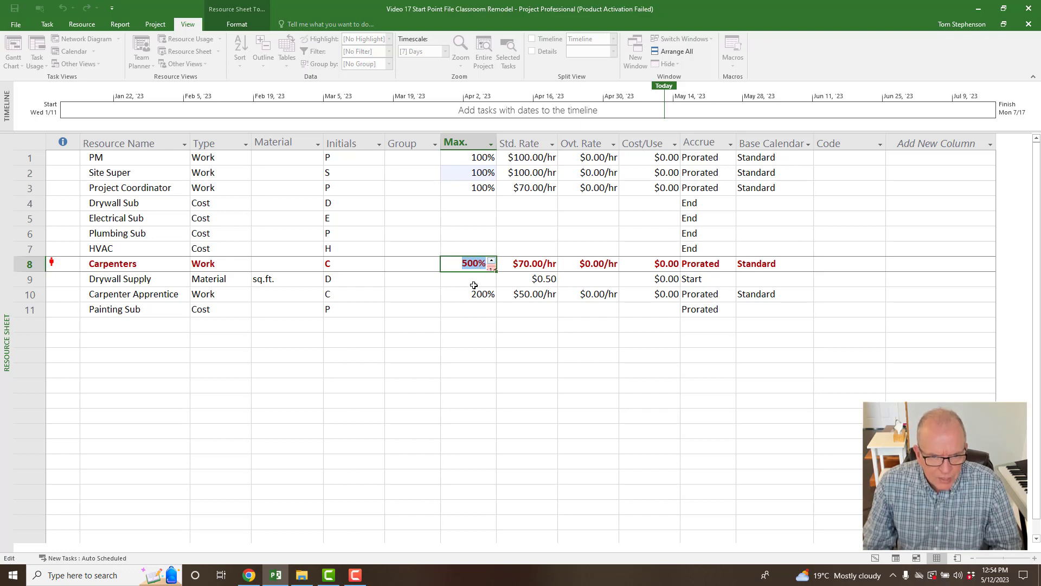
pyautogui.click(471, 281)
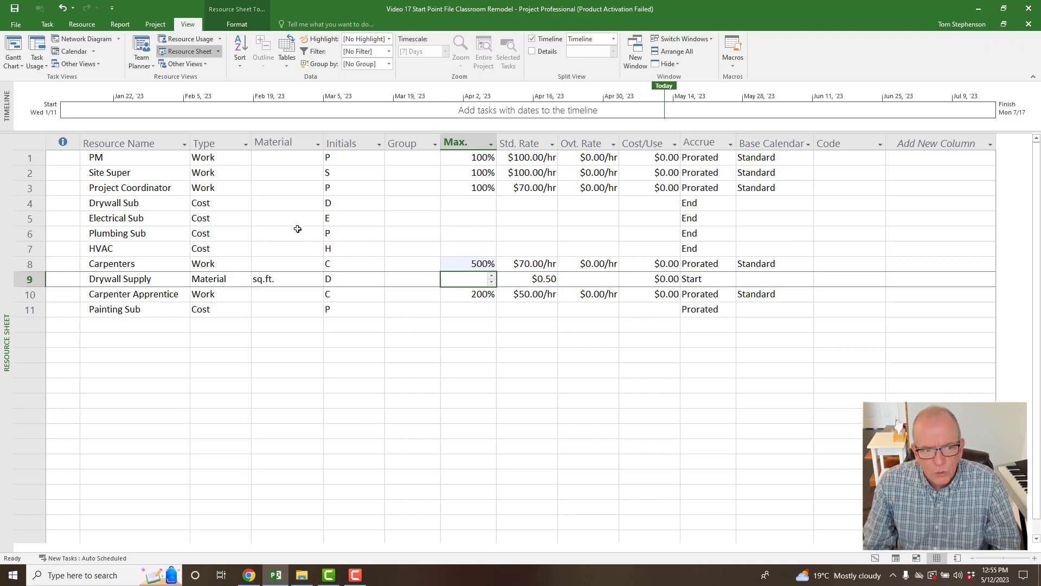
# Return to the Gantt Chart and read the next checklist item after resource overallocations in the Classroom Remodel task's notes.
pyautogui.rightClick(5, 240)
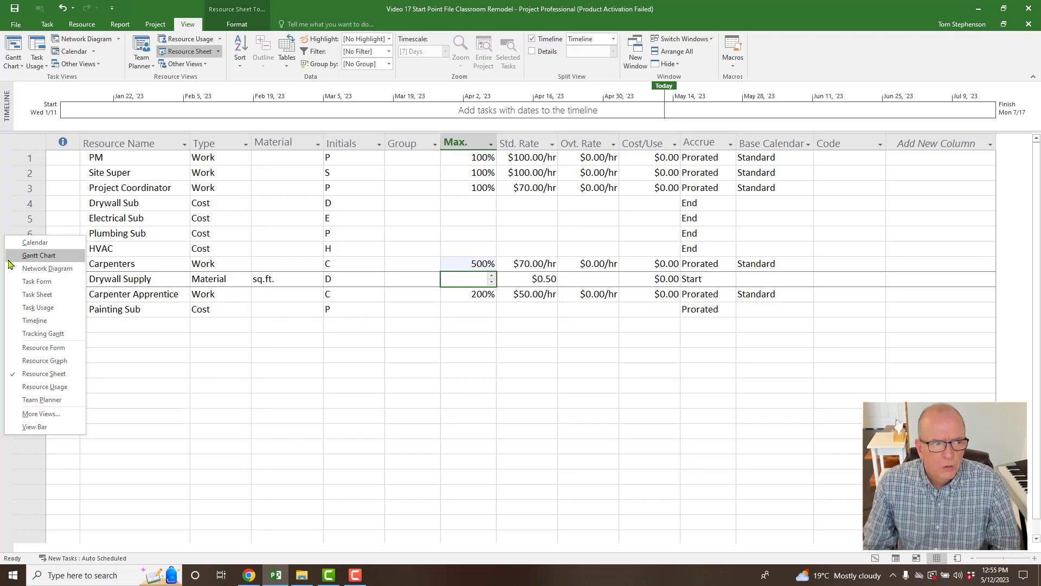
pyautogui.click(8, 261)
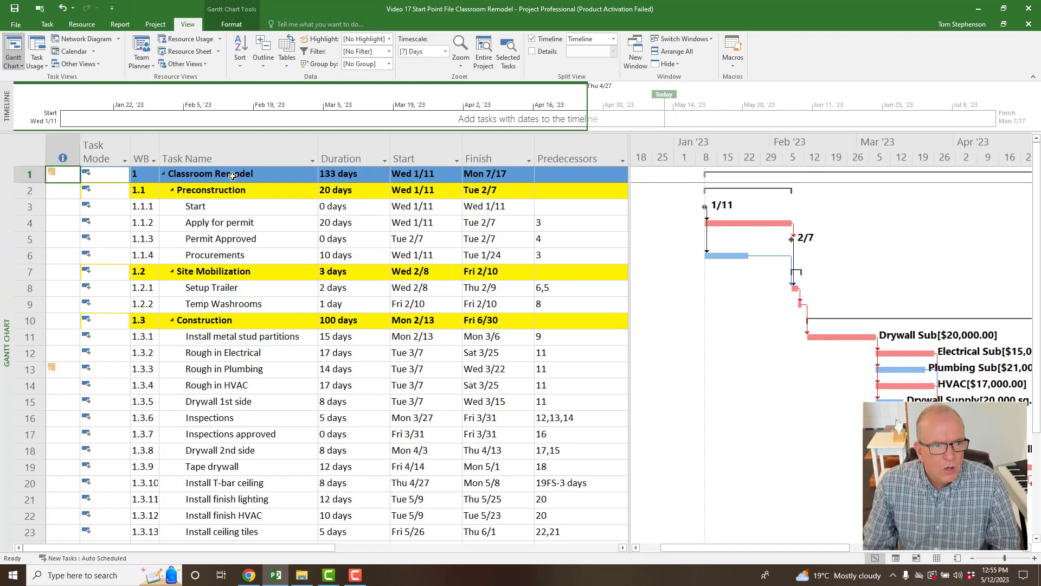
pyautogui.click(233, 178)
pyautogui.doubleClick(234, 178)
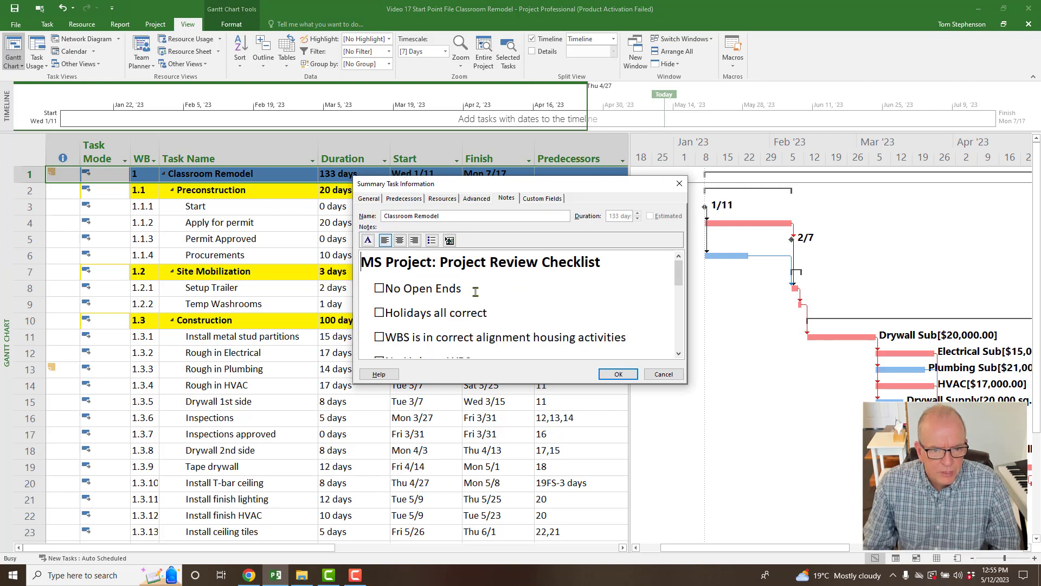
pyautogui.scroll(-1, 487, 293)
pyautogui.scroll(-3, 486, 292)
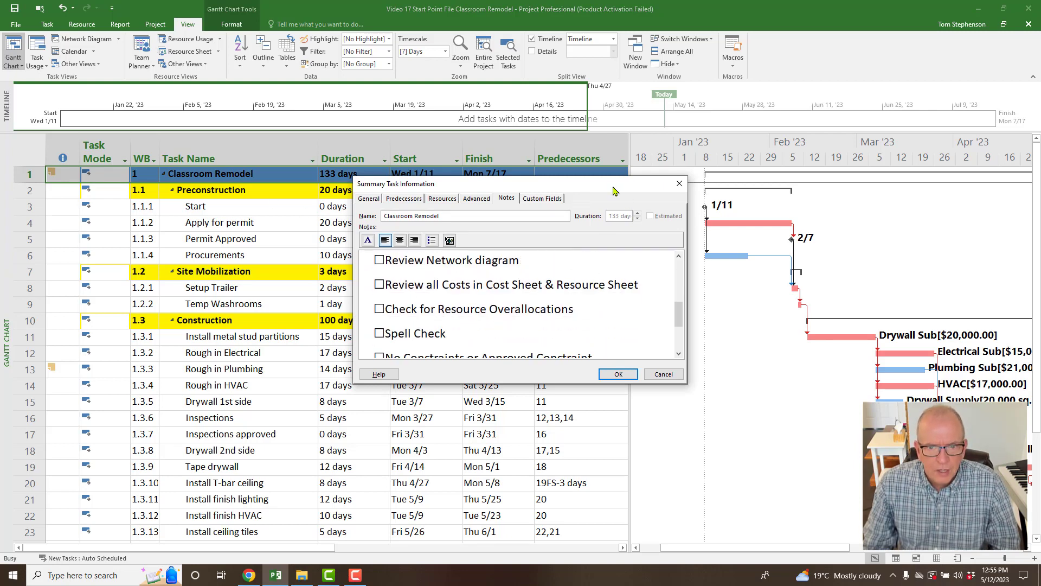
pyautogui.moveTo(616, 190); pyautogui.dragTo(570, 249)
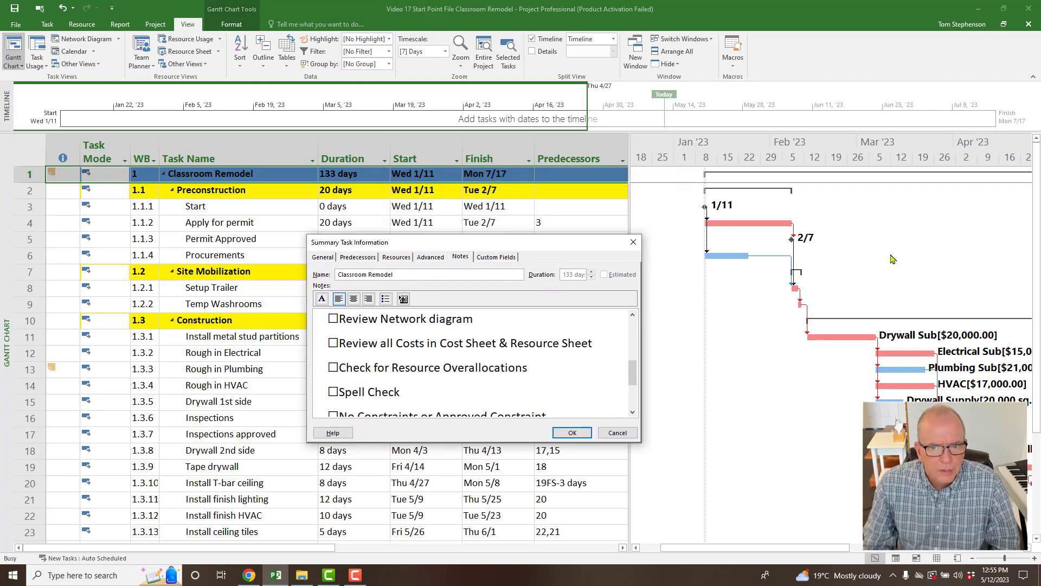
pyautogui.click(632, 241)
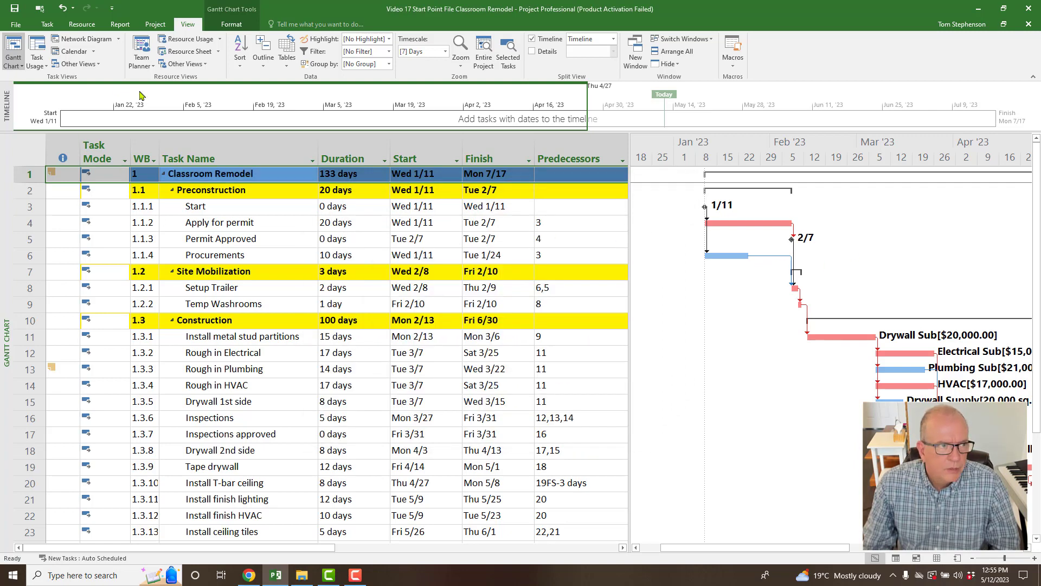
# Run the spelling check on the project and close it without changing the flagged word.
pyautogui.click(232, 25)
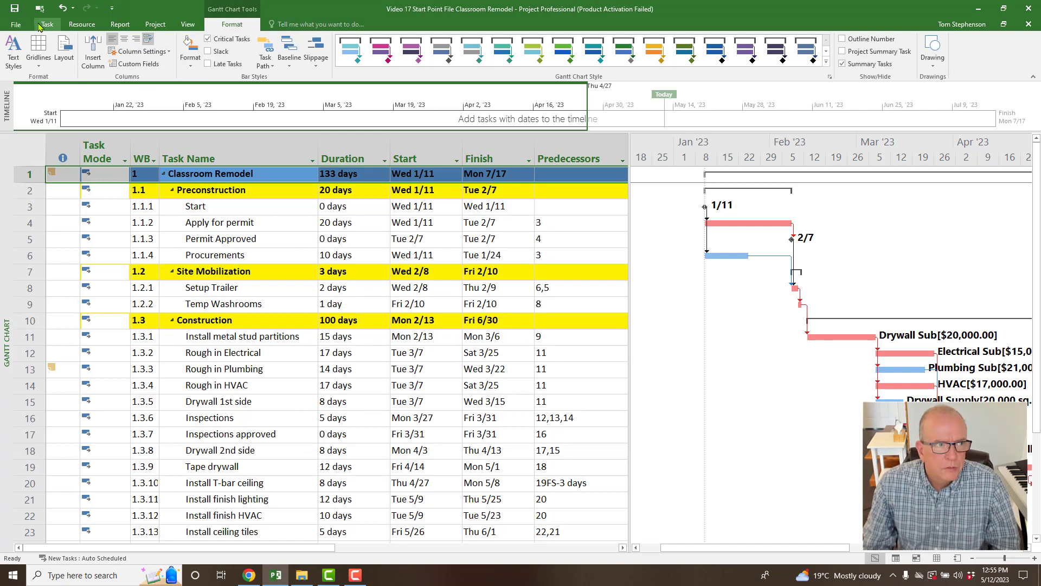
pyautogui.click(47, 24)
pyautogui.click(156, 24)
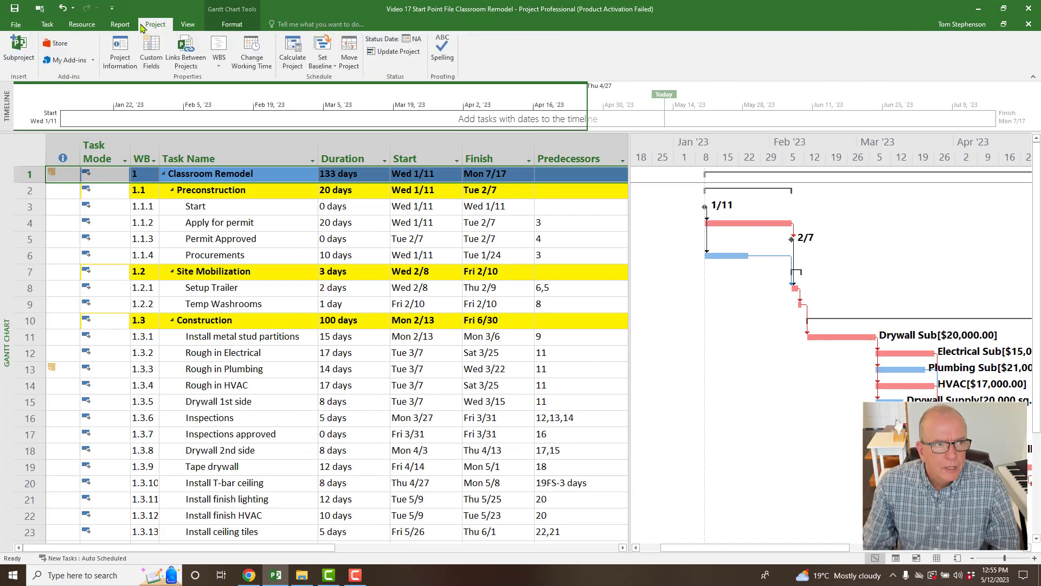
pyautogui.click(446, 52)
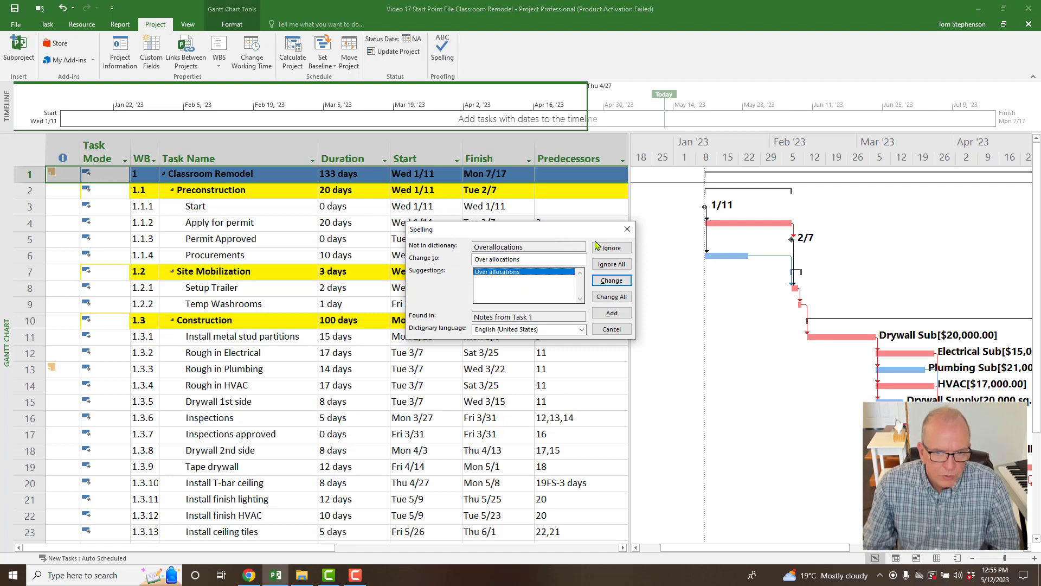
pyautogui.click(628, 230)
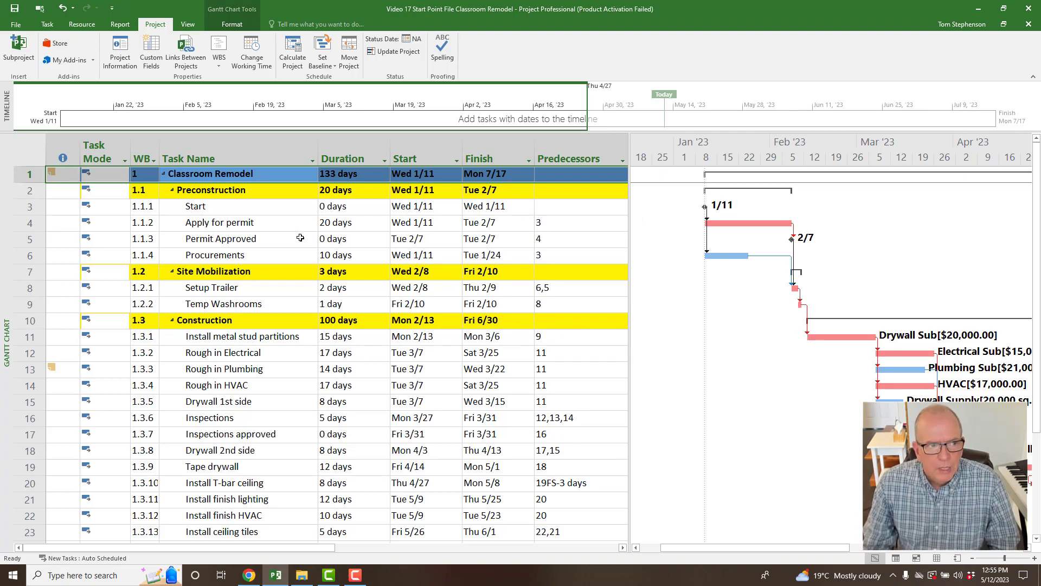
# Read the last checklist items in the Classroom Remodel notes and check every task's indicator column for constraints.
pyautogui.doubleClick(268, 183)
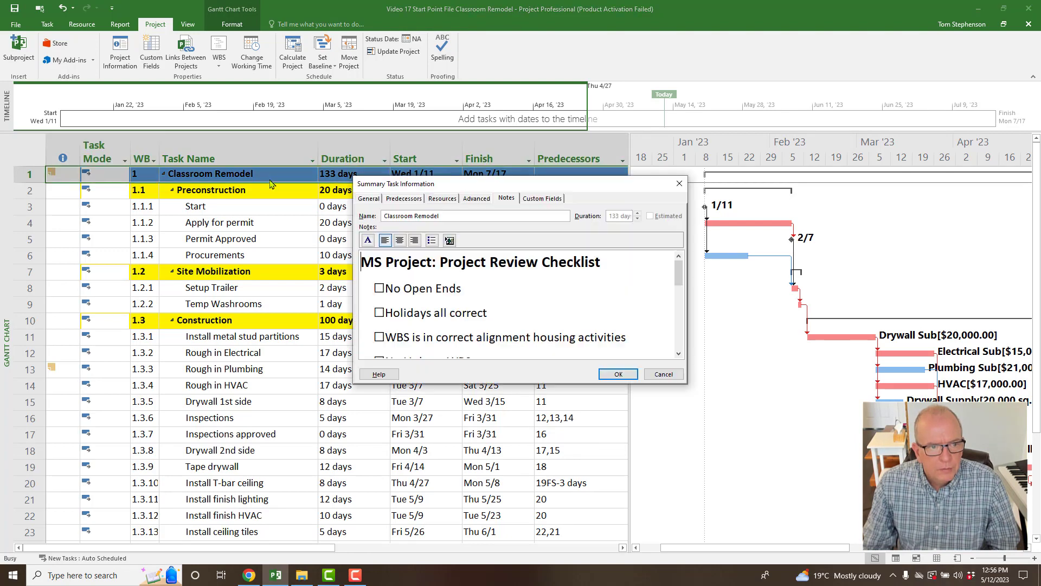
pyautogui.scroll(-3, 552, 344)
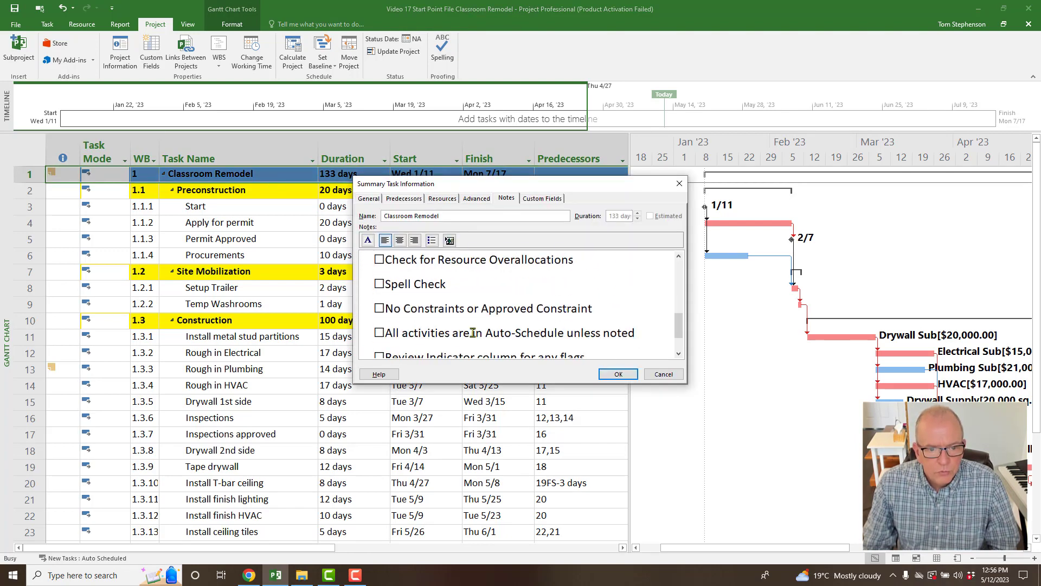
pyautogui.scroll(-1, 473, 332)
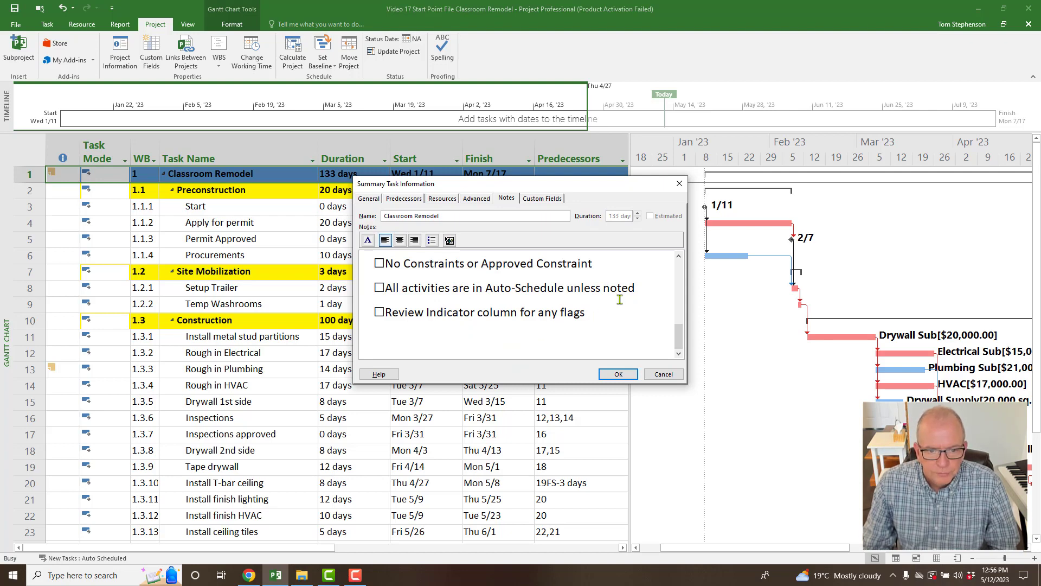
pyautogui.scroll(1, 620, 300)
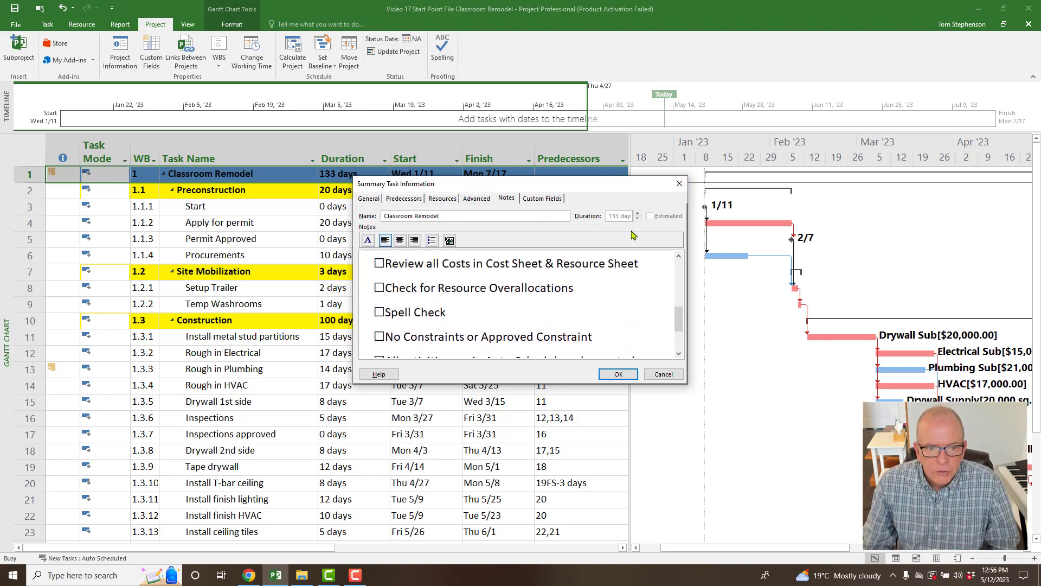
pyautogui.click(679, 184)
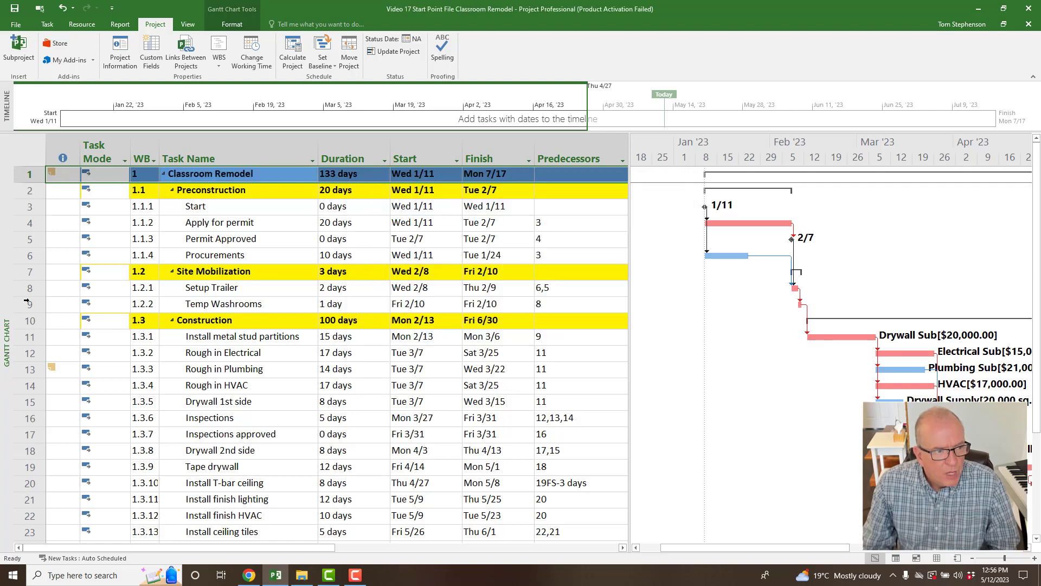
pyautogui.scroll(-5, 33, 336)
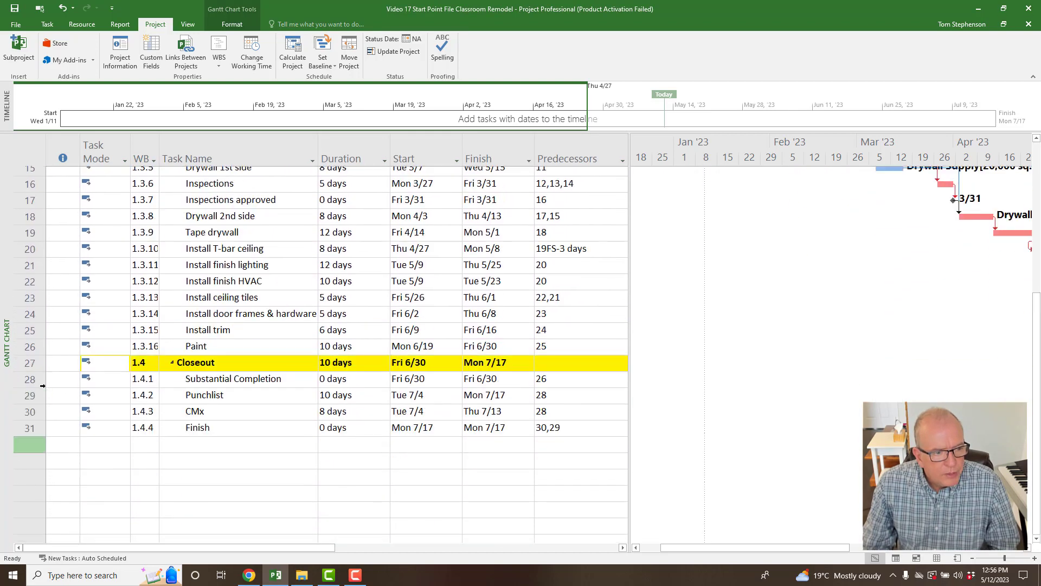
pyautogui.scroll(5, 42, 385)
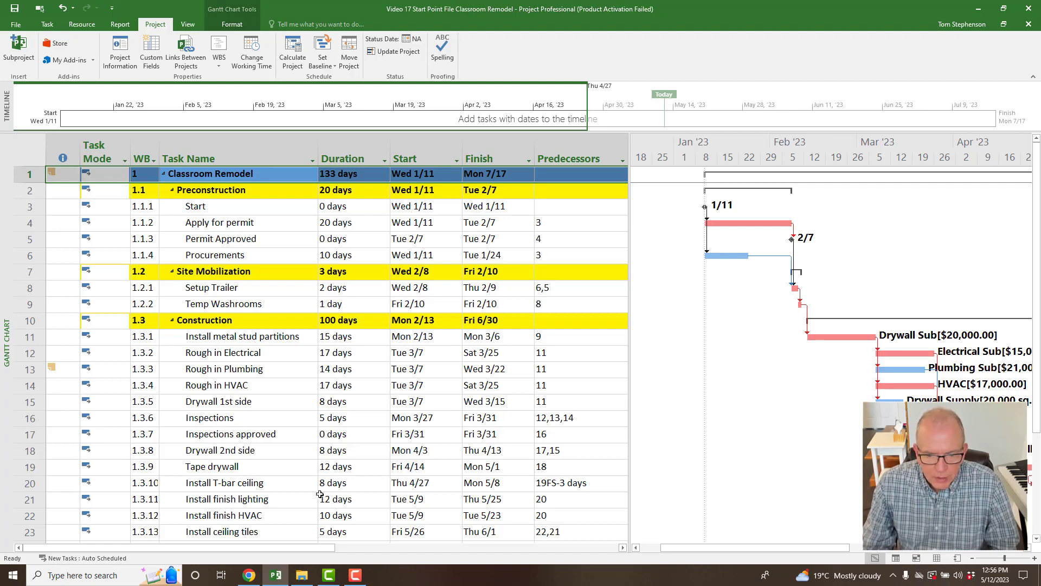
# Try a start date of 4/4/2023 for the Drywall 2nd side task and undo the change.
pyautogui.click(348, 454)
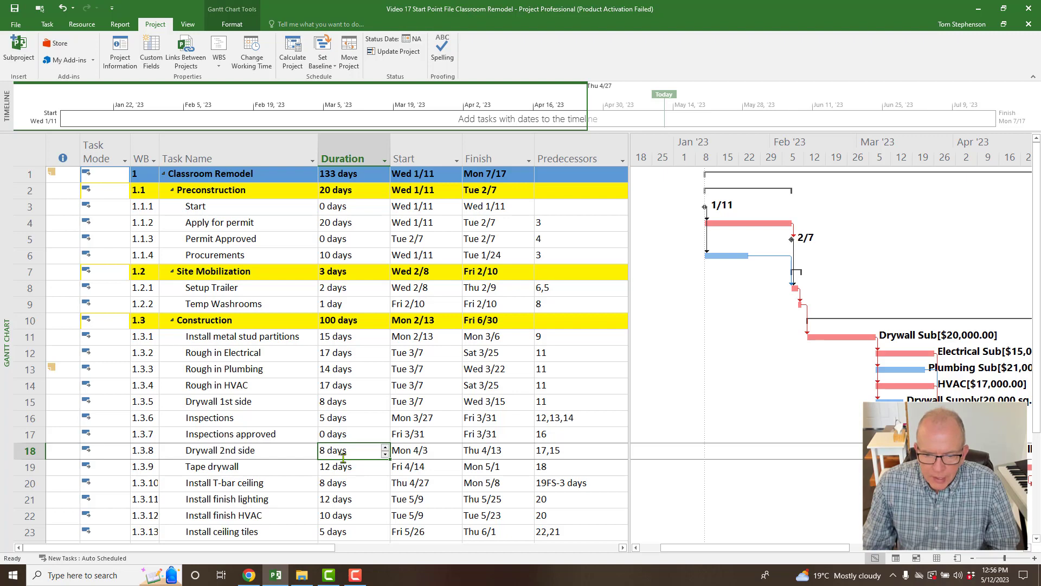
pyautogui.click(427, 454)
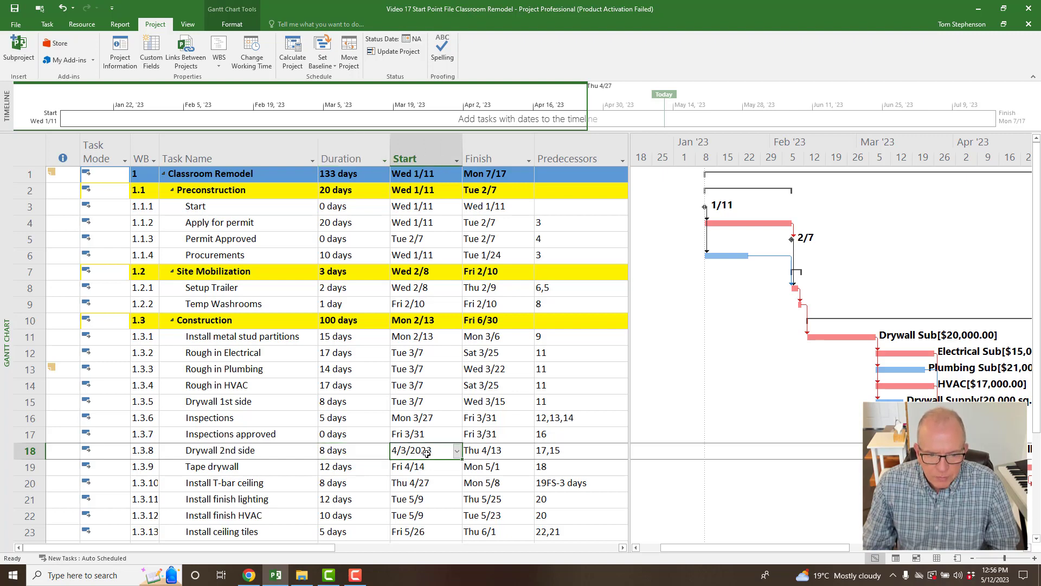
pyautogui.click(457, 452)
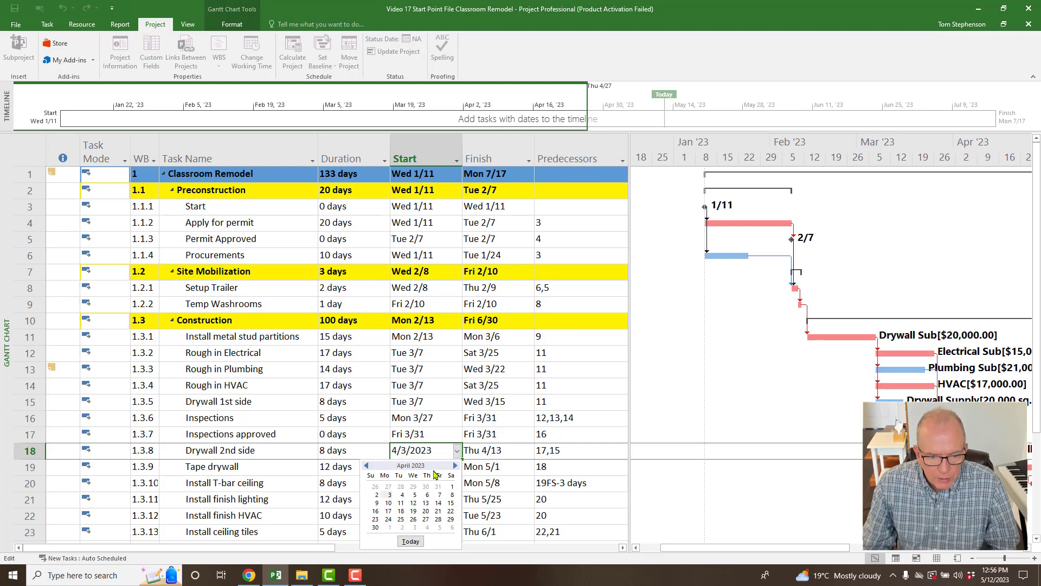
pyautogui.click(402, 496)
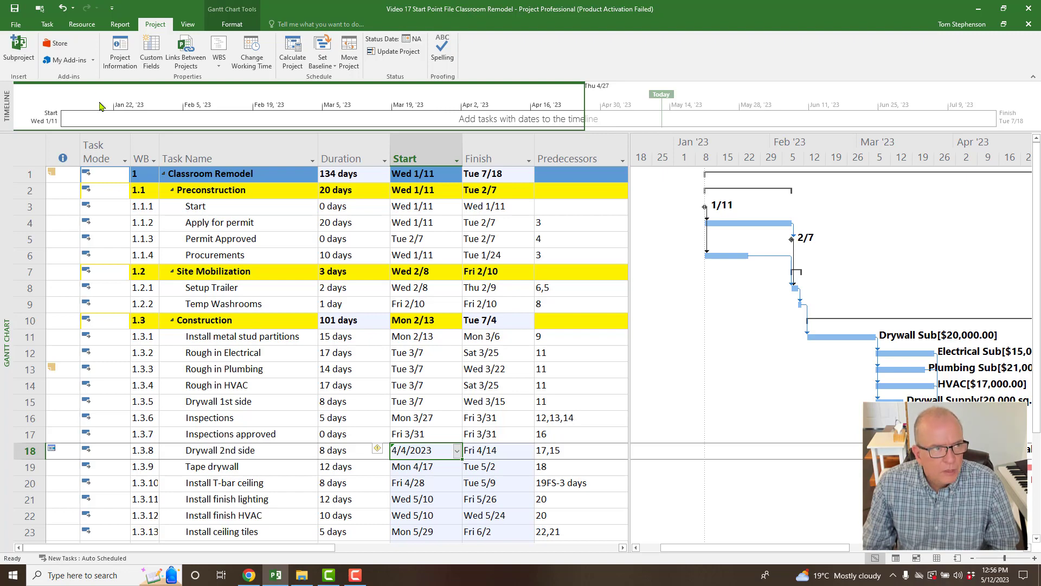
pyautogui.click(63, 8)
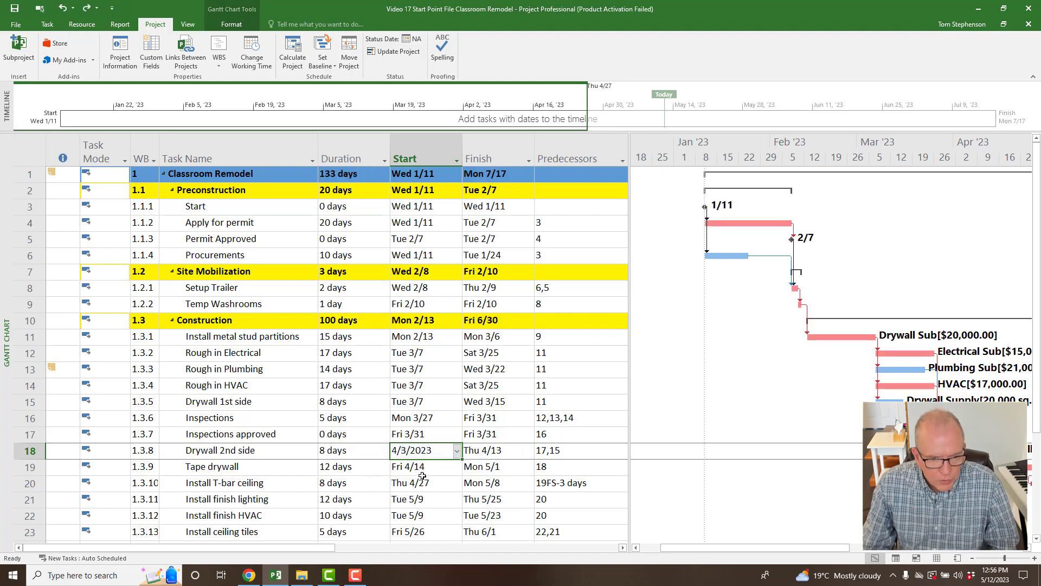
# Set the start date of the Drywall 2nd side task to 4/4/2023.
pyautogui.click(458, 454)
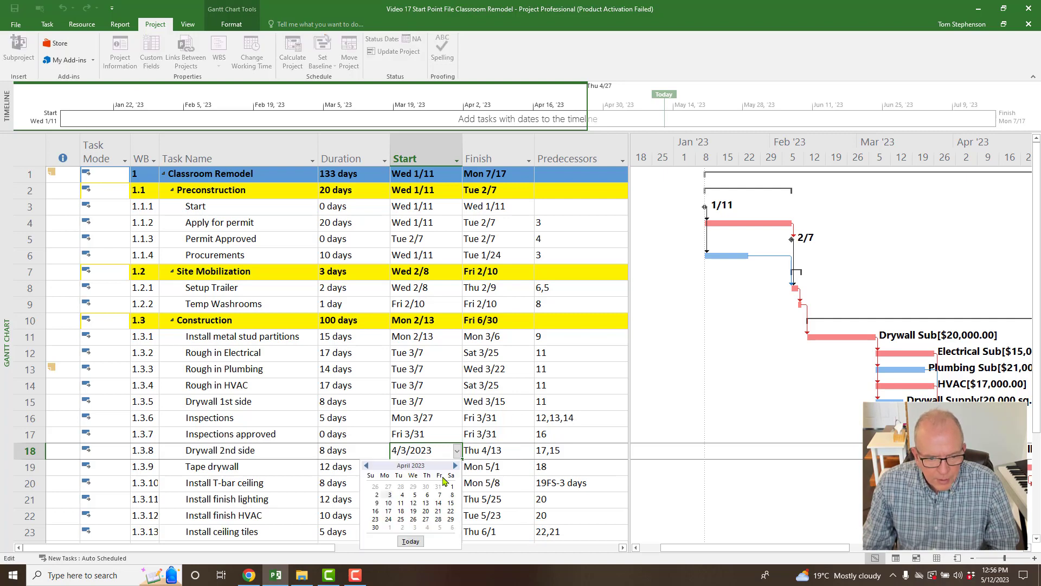
pyautogui.click(402, 502)
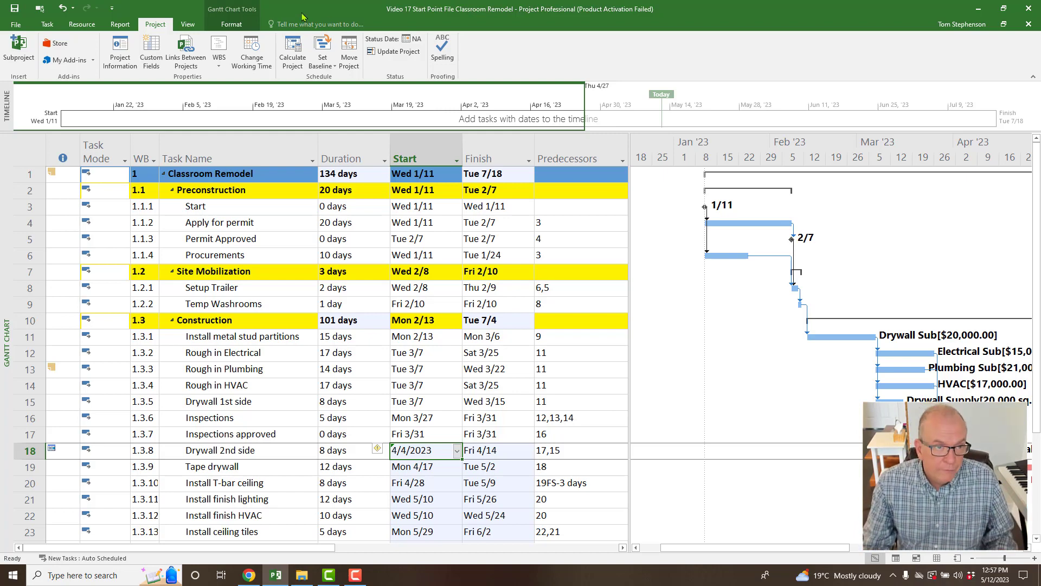
# Check that critical task highlighting is enabled for the Gantt chart bars.
pyautogui.click(232, 24)
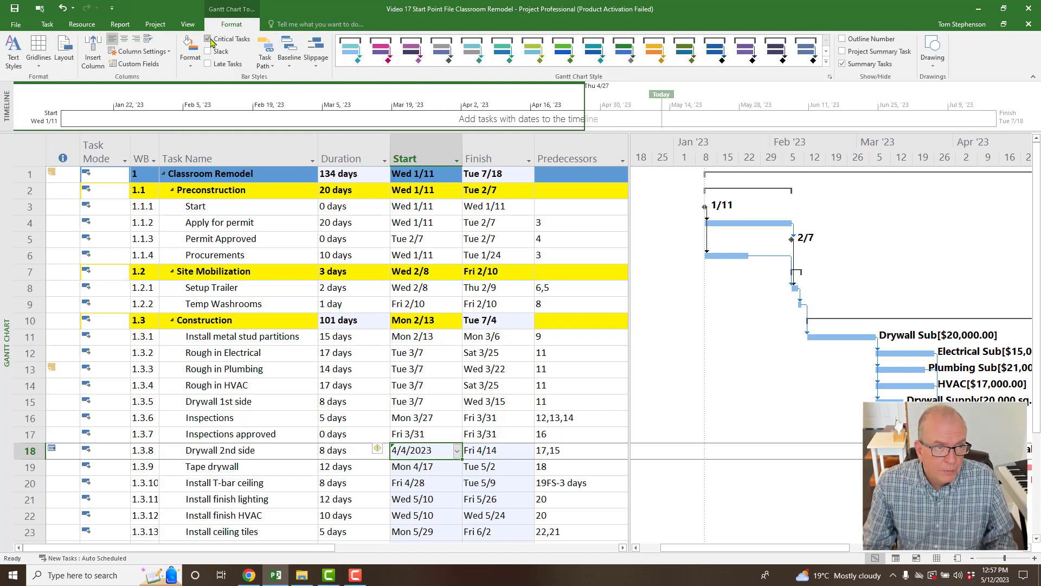
pyautogui.click(209, 39)
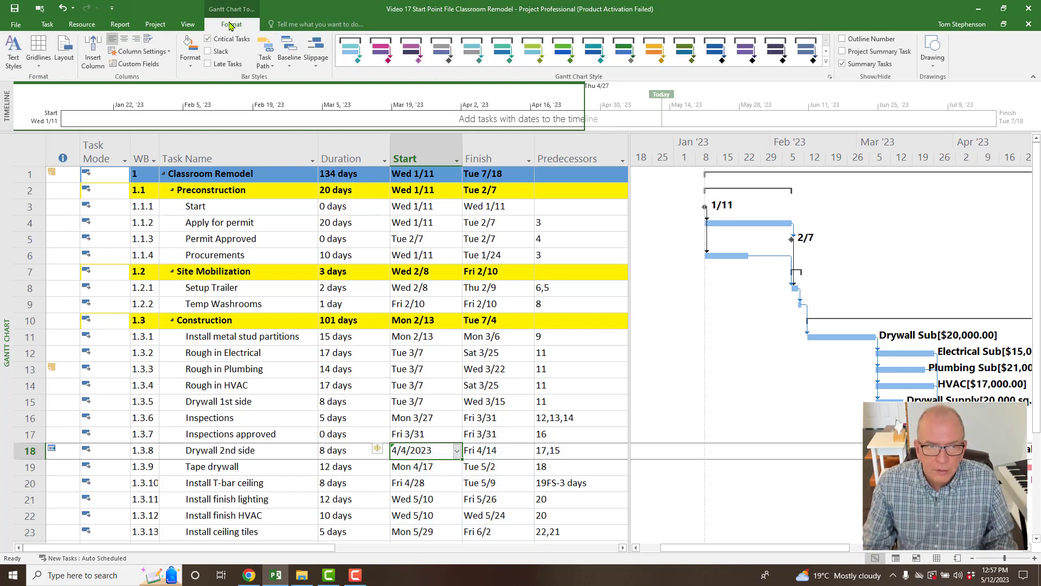
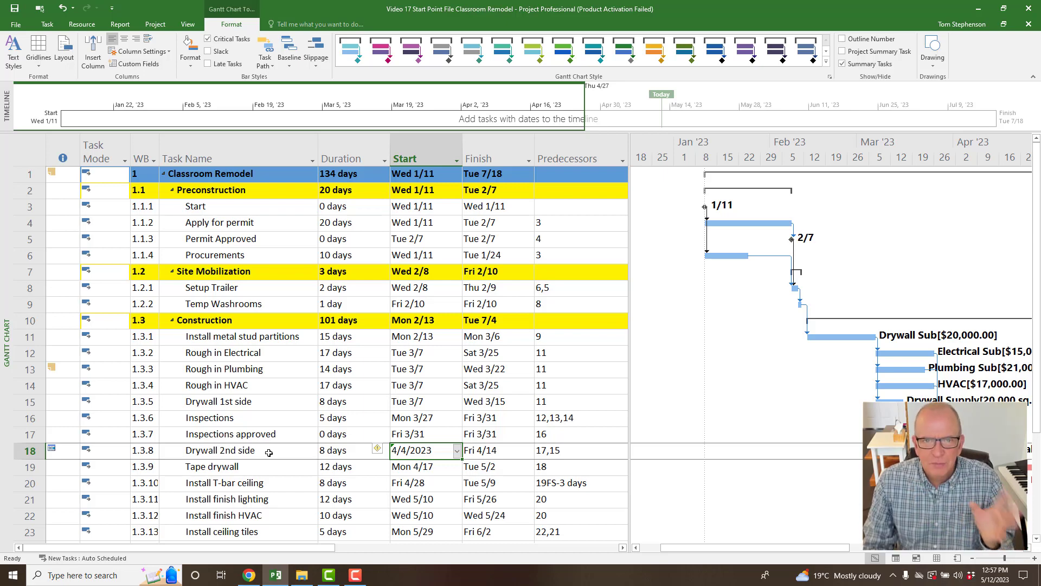
pyautogui.click(423, 418)
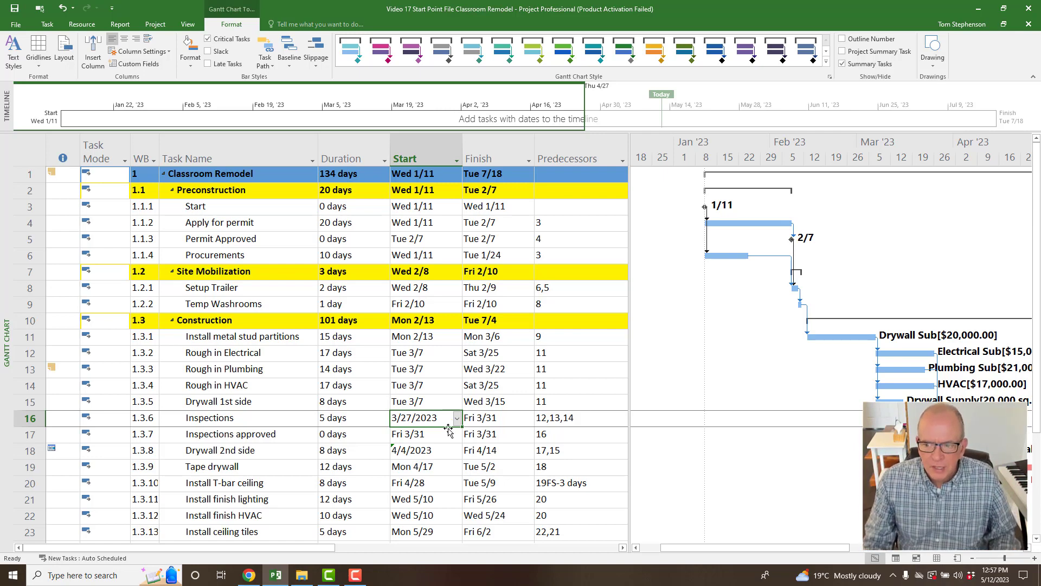
# Try a duration of 2 days for the Install metal stud partitions task and undo the change.
pyautogui.click(369, 340)
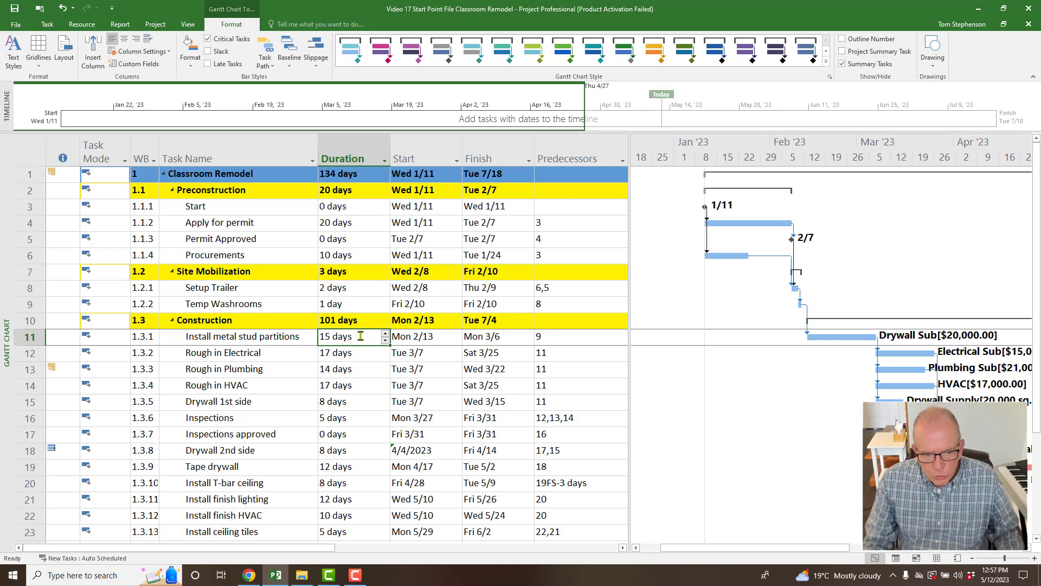
pyautogui.write('2')
pyautogui.click(278, 371)
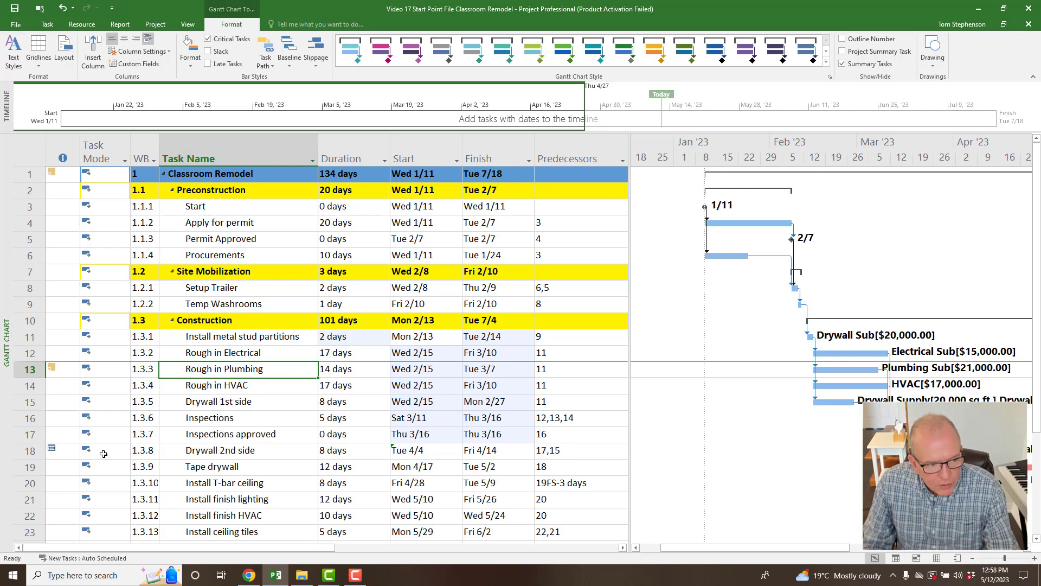
pyautogui.moveTo(53, 451)
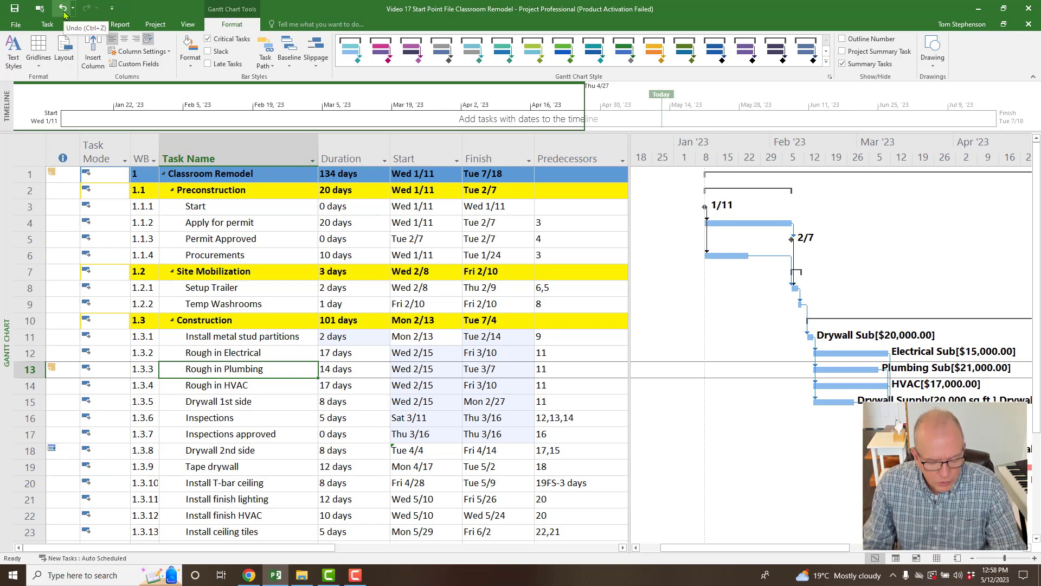
pyautogui.click(64, 13)
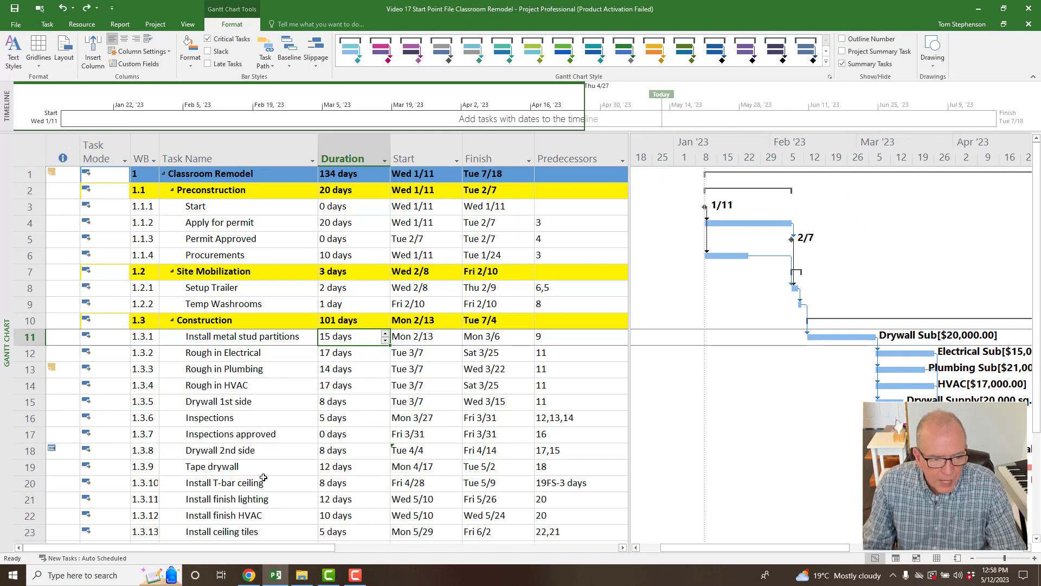
# Set the constraint type of the Drywall 2nd side task to As Soon As Possible.
pyautogui.doubleClick(269, 458)
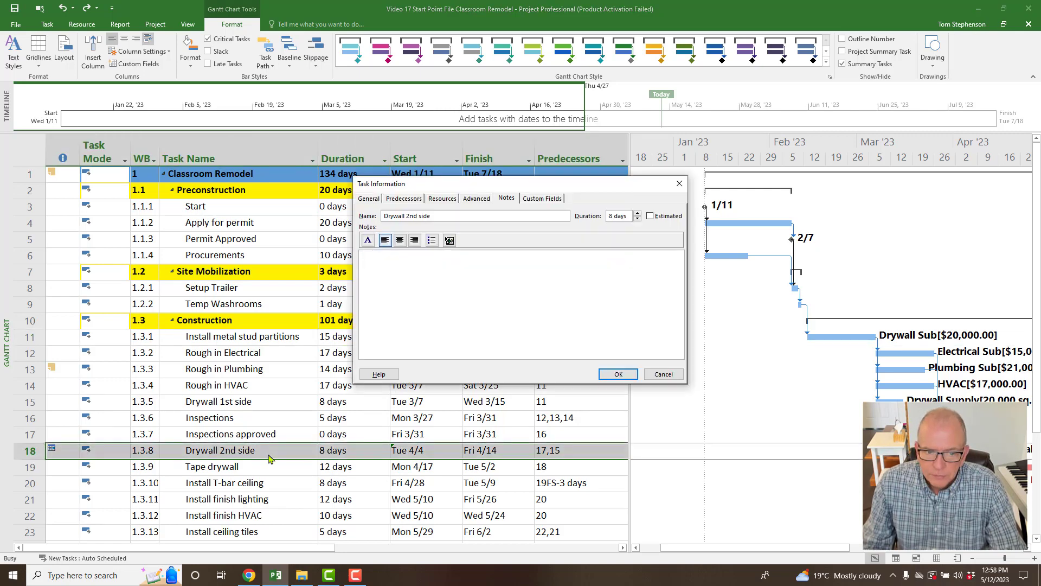
pyautogui.click(477, 198)
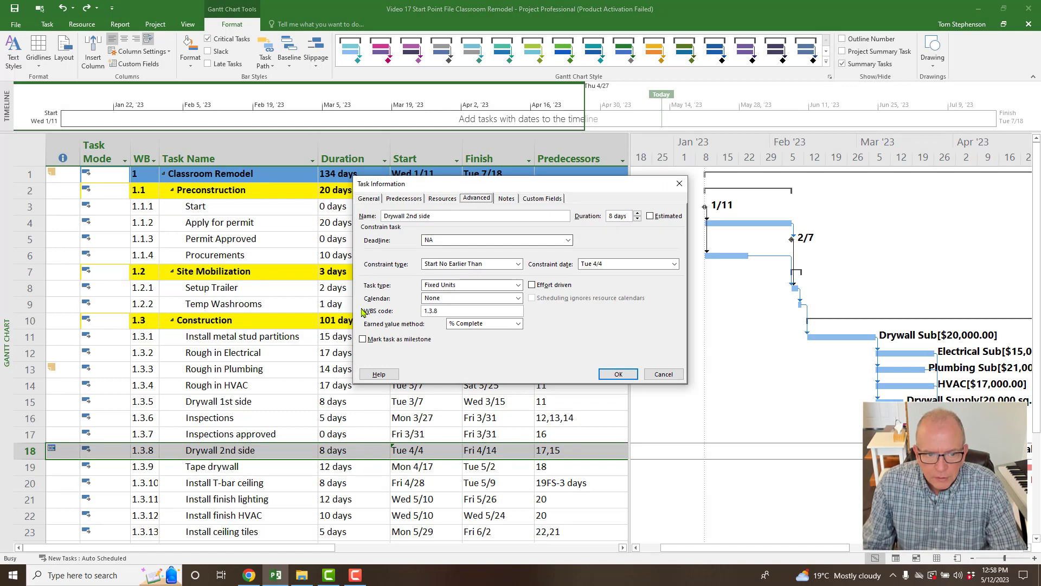
pyautogui.click(518, 264)
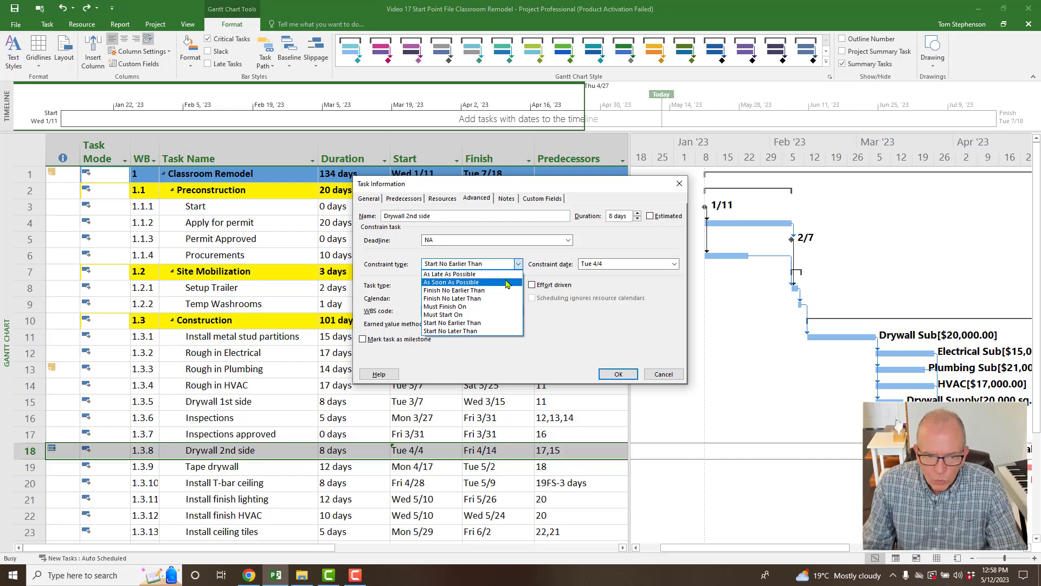
pyautogui.click(507, 282)
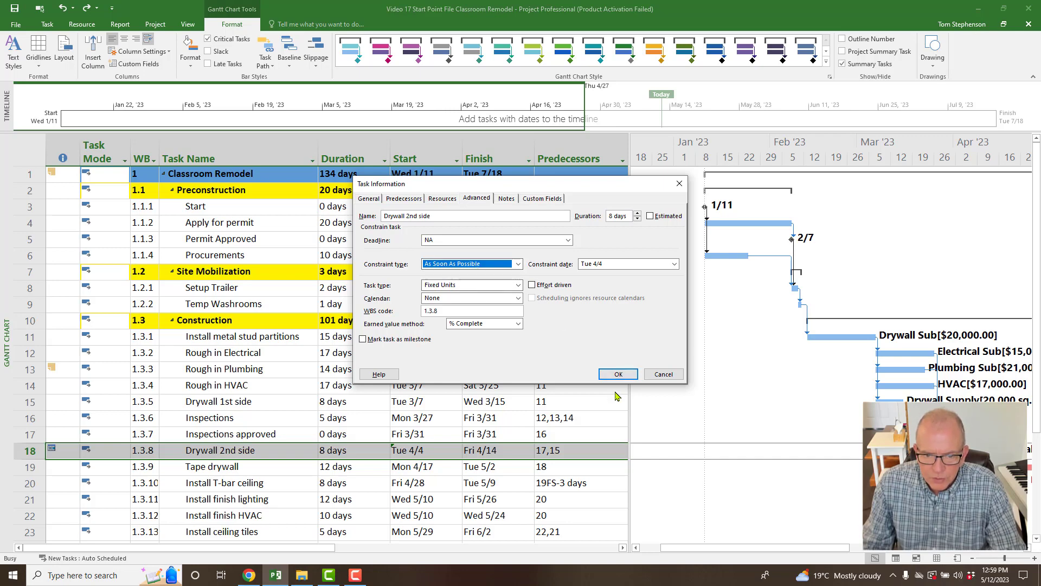
pyautogui.click(617, 374)
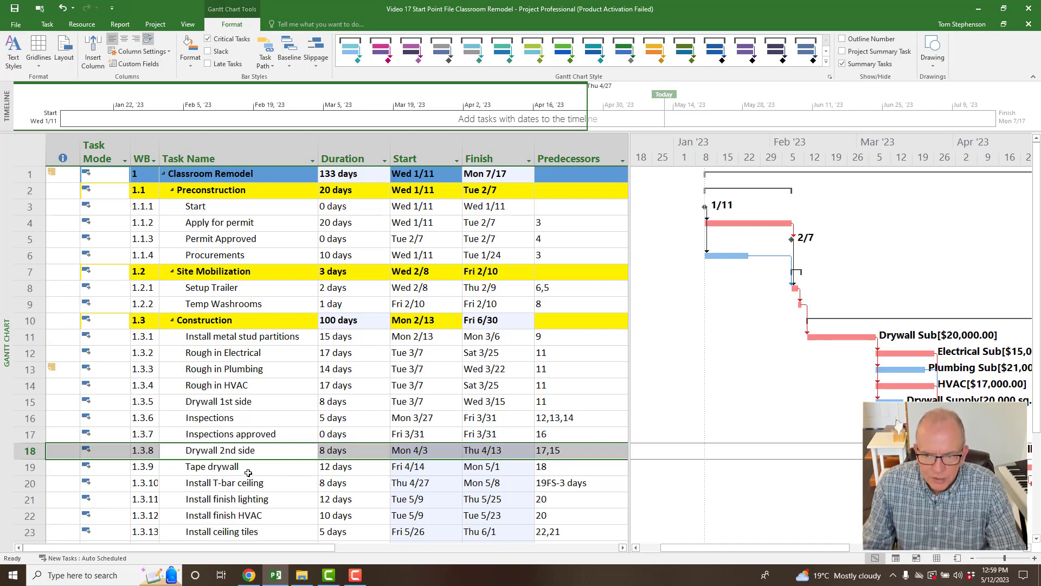
# Check the indicator column down the whole task list for any remaining constraint flags.
pyautogui.click(277, 434)
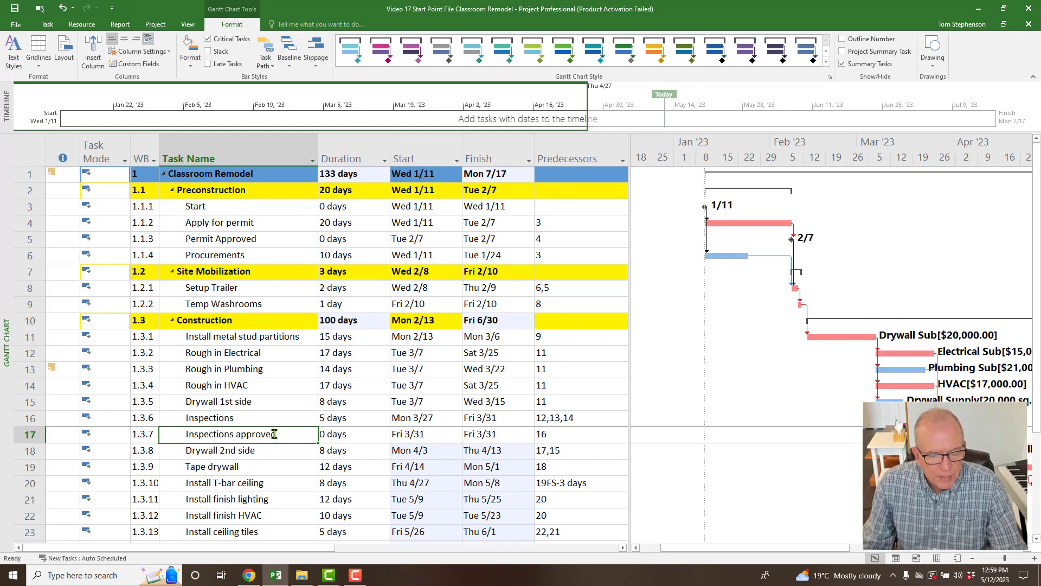
pyautogui.scroll(-1, 274, 434)
pyautogui.scroll(-1, 274, 434)
pyautogui.scroll(2, 274, 434)
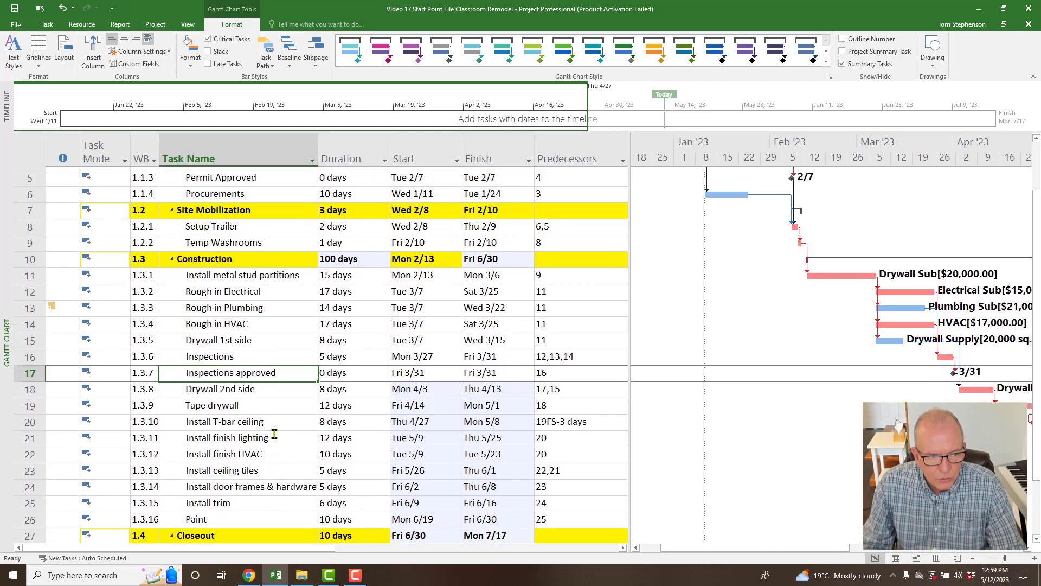
pyautogui.click(50, 144)
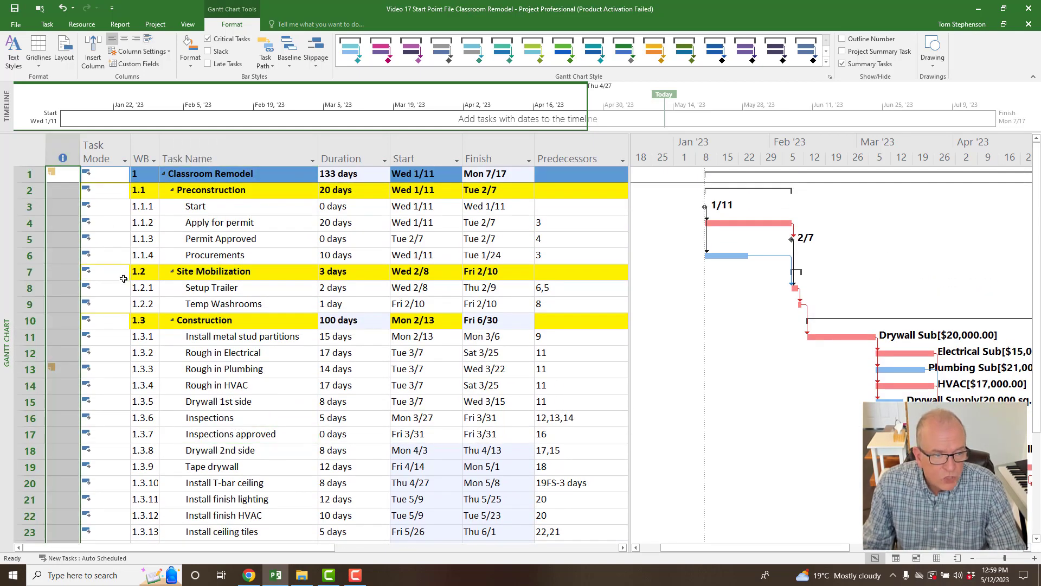
pyautogui.scroll(-6, 52, 509)
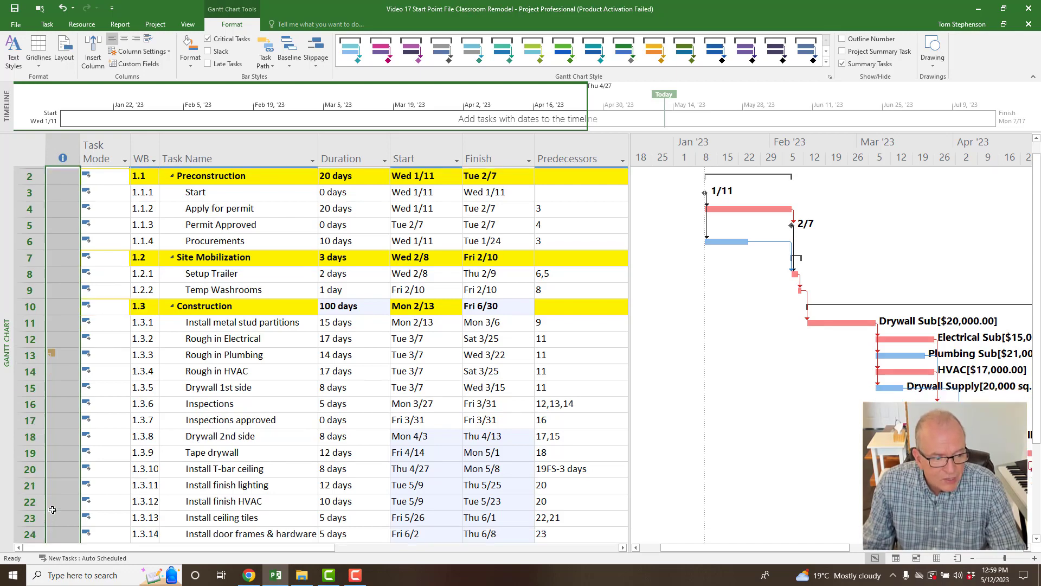
pyautogui.scroll(6, 51, 510)
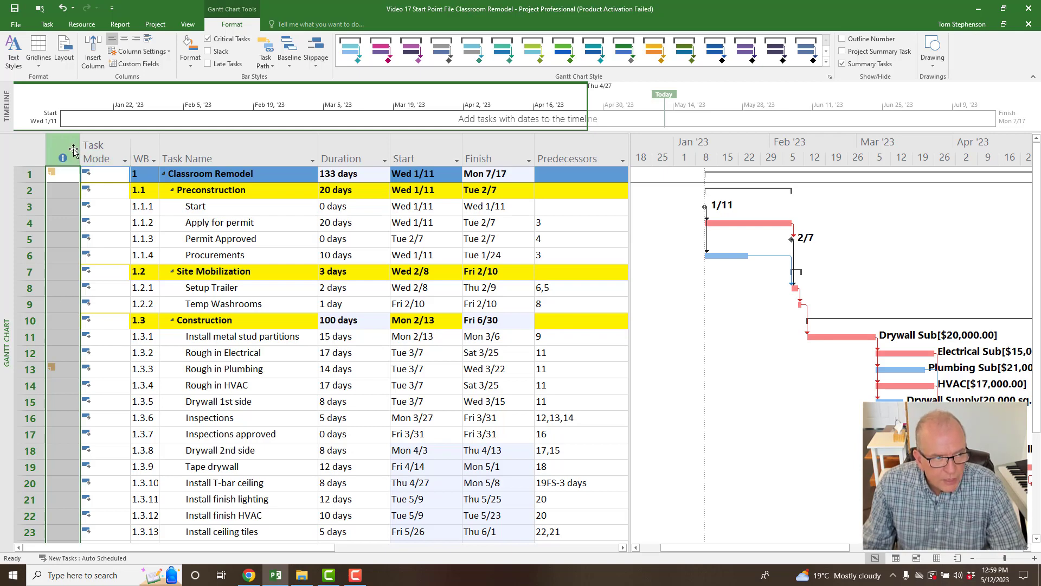
# Switch the task table to Cost and insert a narrow Indicators column before Task Name.
pyautogui.rightClick(31, 149)
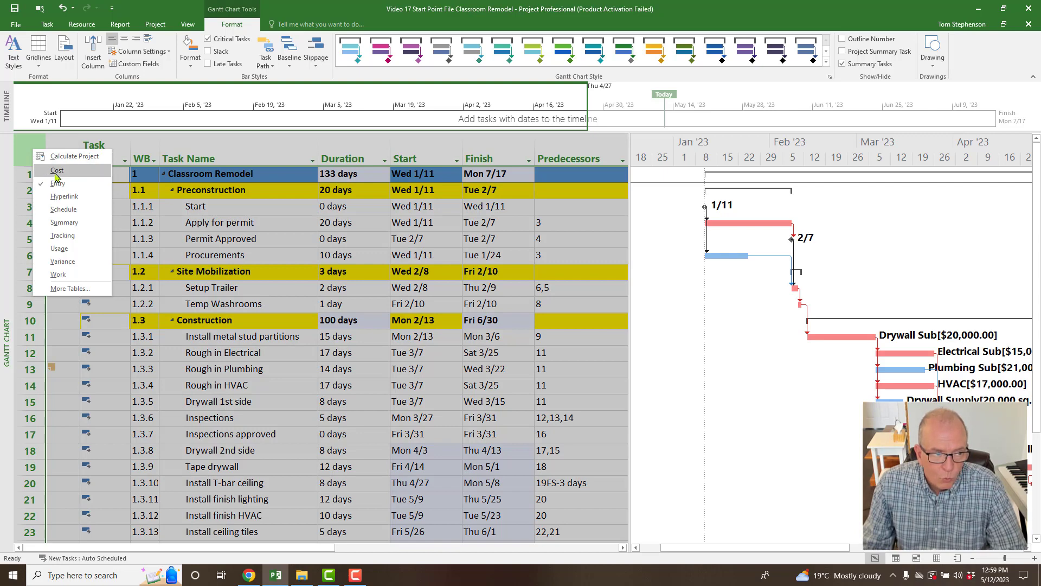
pyautogui.click(57, 173)
pyautogui.click(69, 152)
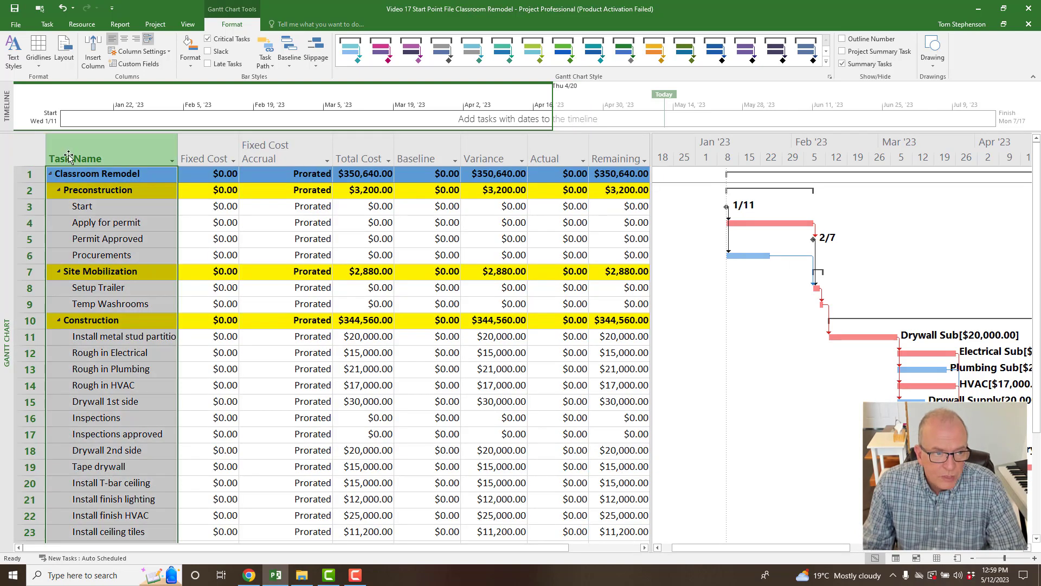
pyautogui.rightClick(69, 158)
pyautogui.click(100, 230)
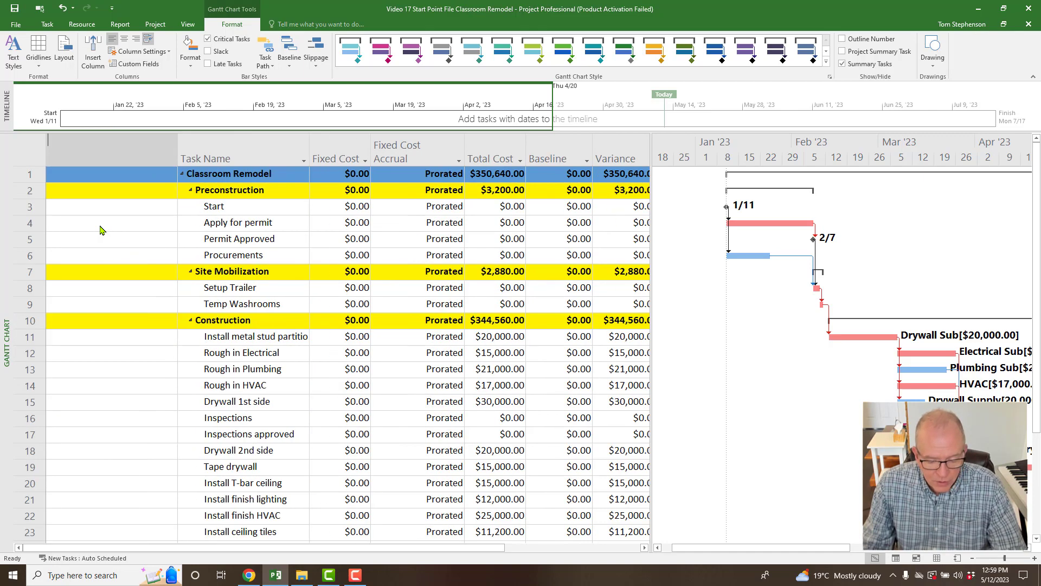
pyautogui.write('iD')
pyautogui.click(96, 192)
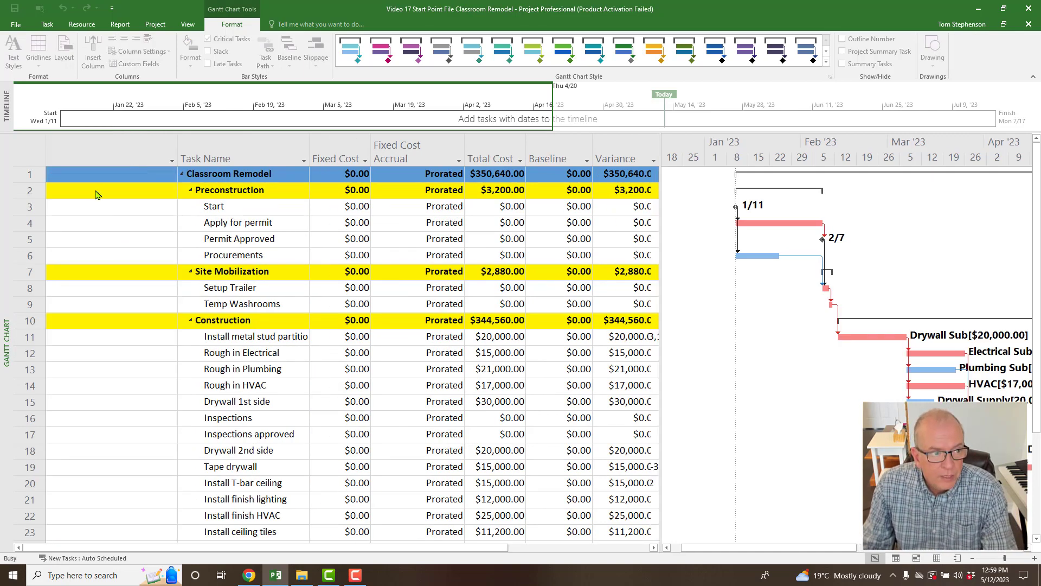
pyautogui.moveTo(167, 162); pyautogui.dragTo(76, 171)
# Read the final checklist items in the Classroom Remodel summary task's notes and close its information.
pyautogui.click(19, 156)
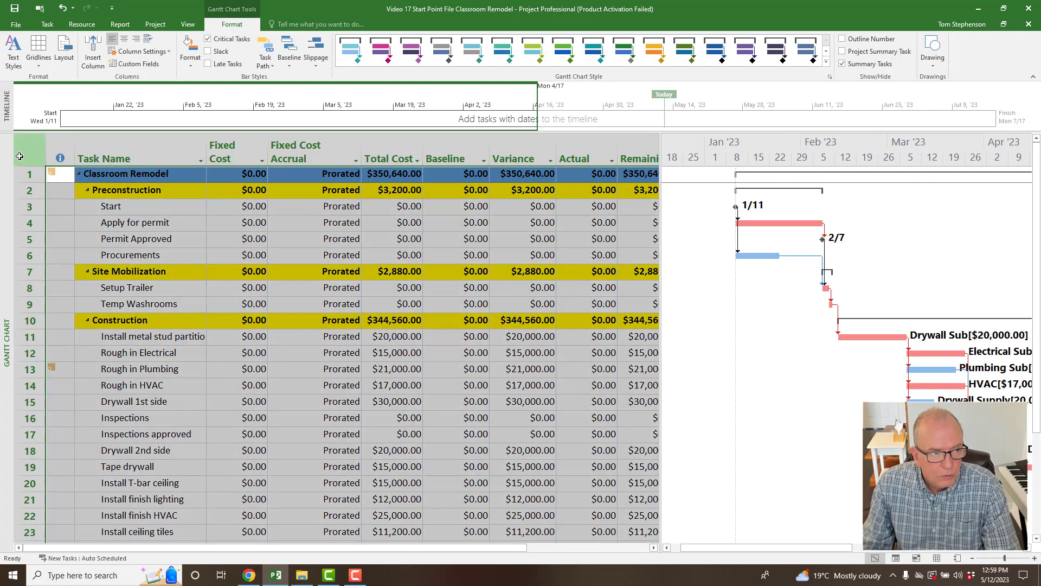
pyautogui.rightClick(19, 156)
pyautogui.click(117, 175)
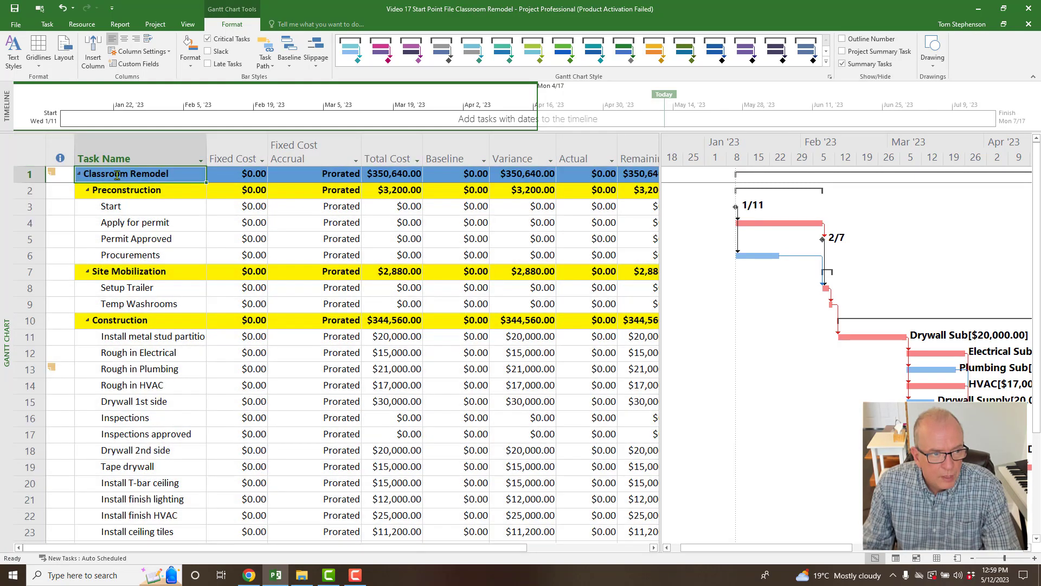
pyautogui.doubleClick(117, 174)
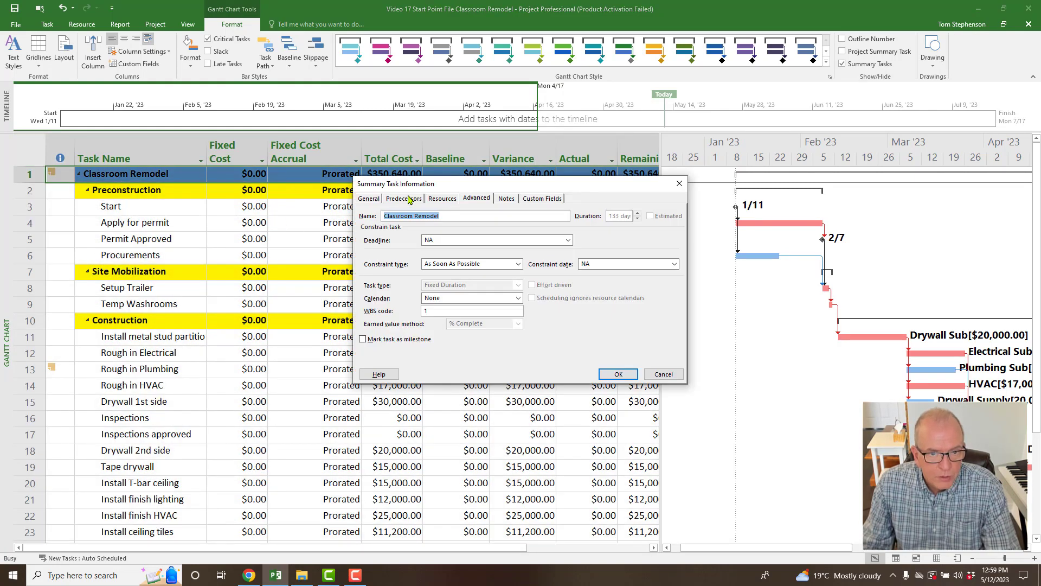
pyautogui.click(509, 198)
pyautogui.scroll(-6, 483, 277)
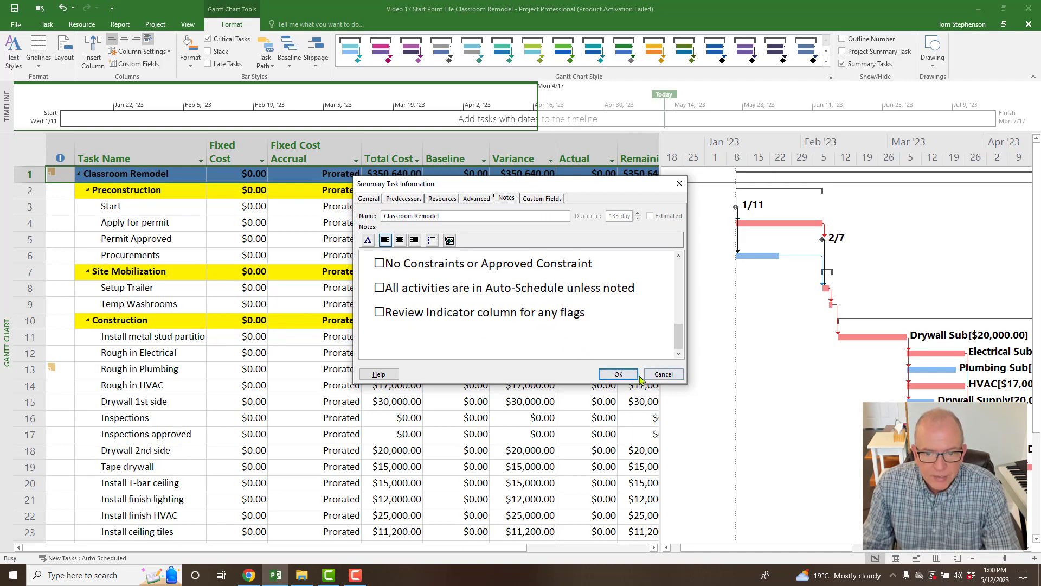
pyautogui.click(618, 374)
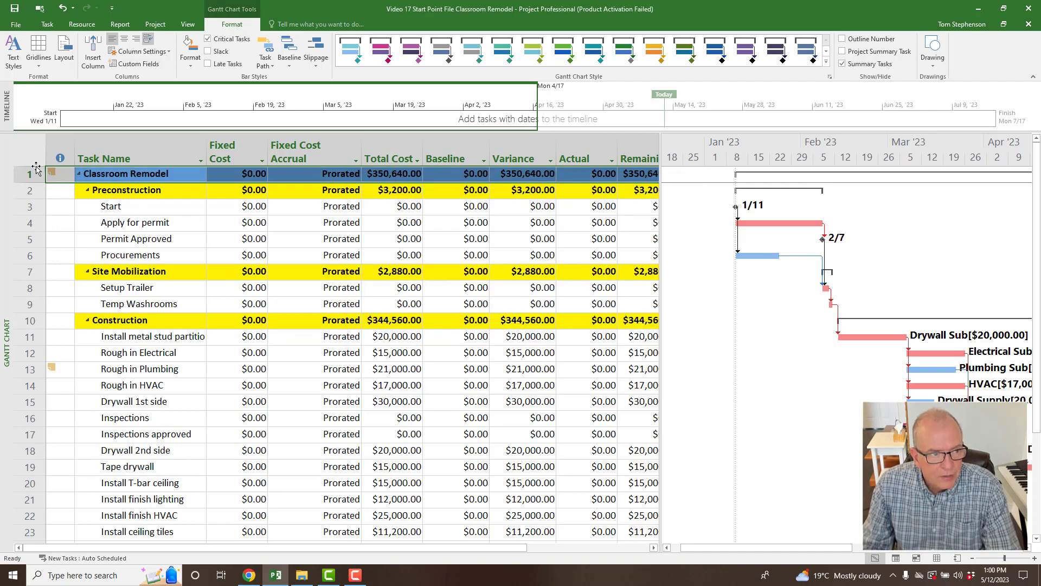
# Switch the task table back to Entry.
pyautogui.click(23, 154)
pyautogui.rightClick(23, 155)
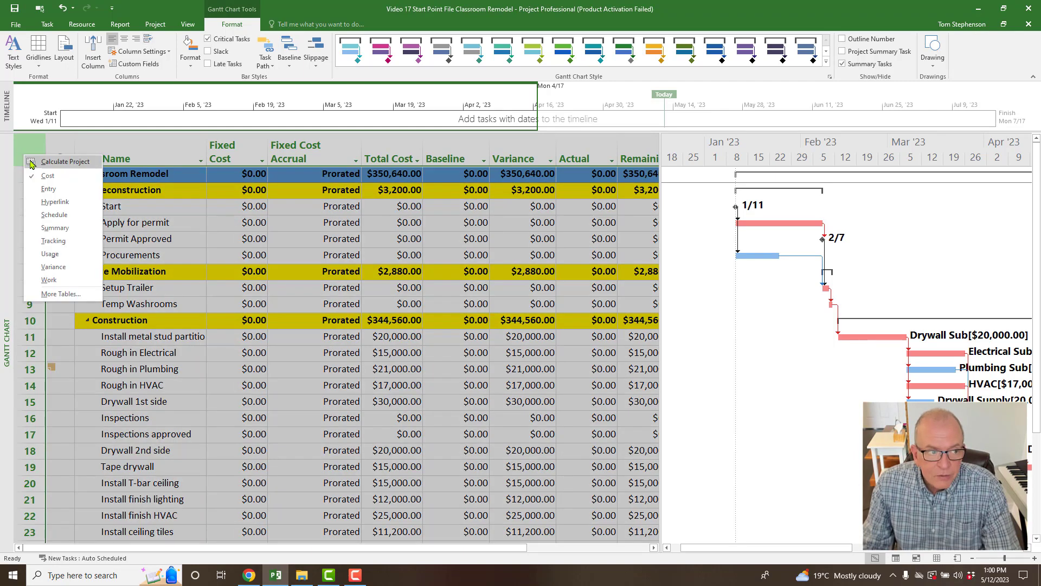
pyautogui.click(39, 193)
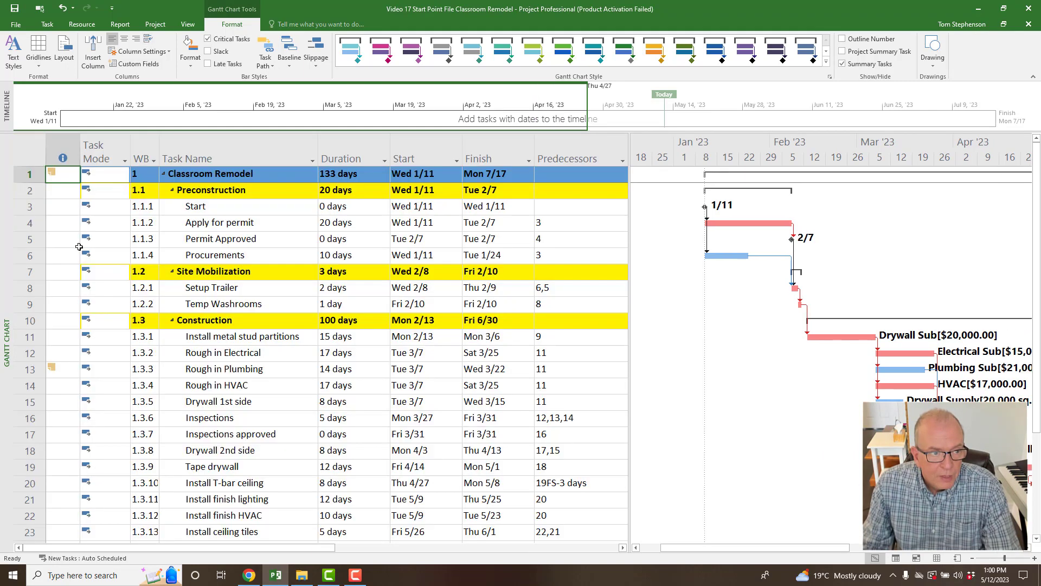
# Try Manually Scheduled as the Start task's mode, look over the task modes, and return it to Auto Scheduled.
pyautogui.click(115, 209)
pyautogui.click(125, 207)
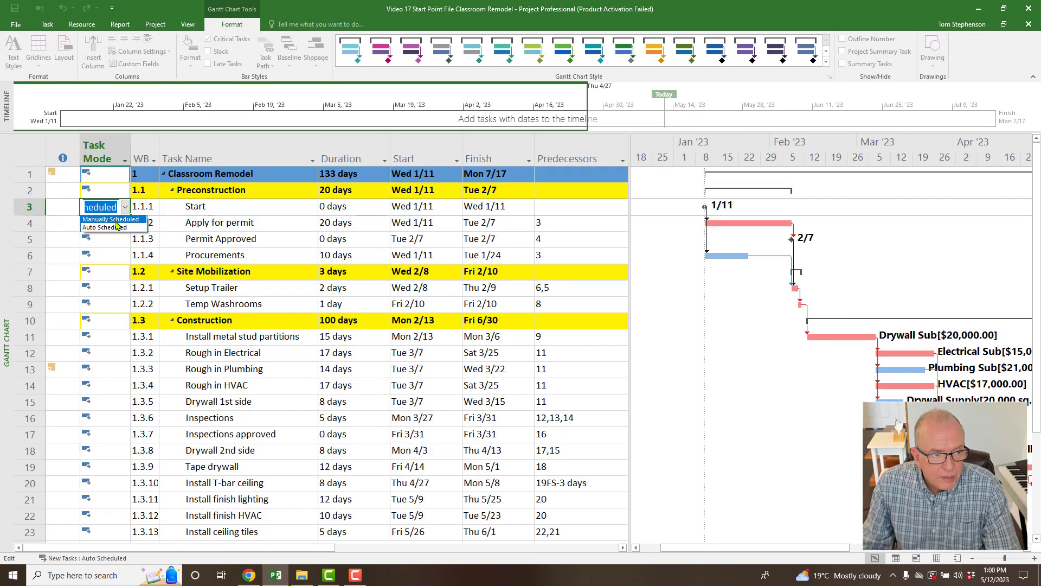
pyautogui.click(117, 222)
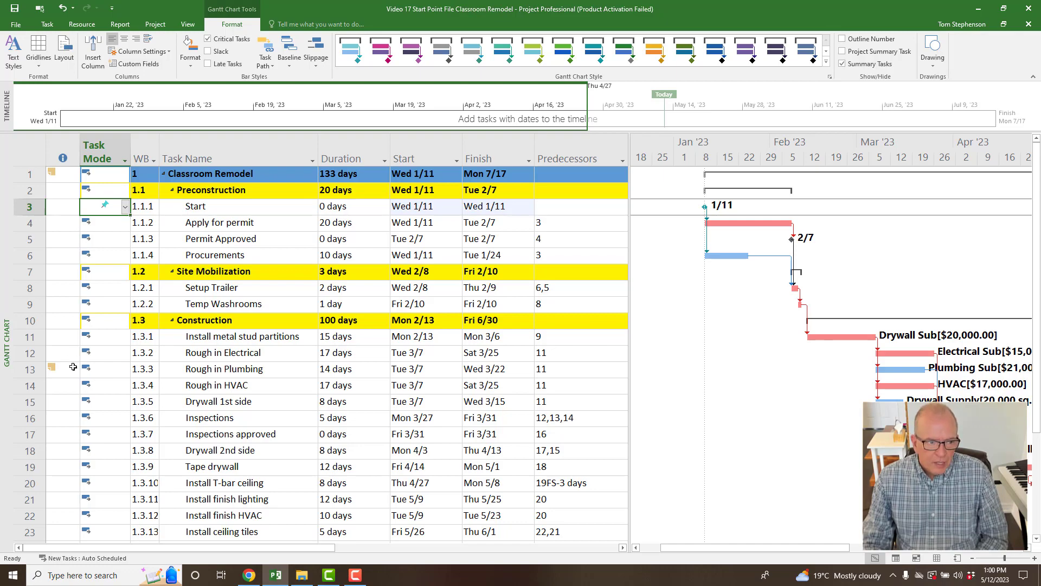
pyautogui.scroll(-5, 73, 368)
pyautogui.scroll(5, 73, 368)
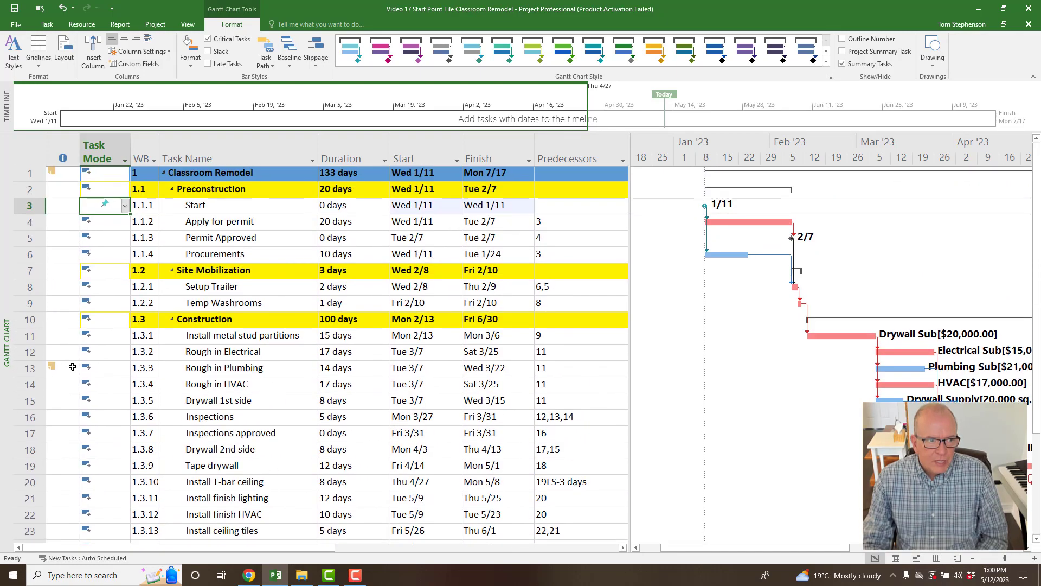
pyautogui.click(126, 210)
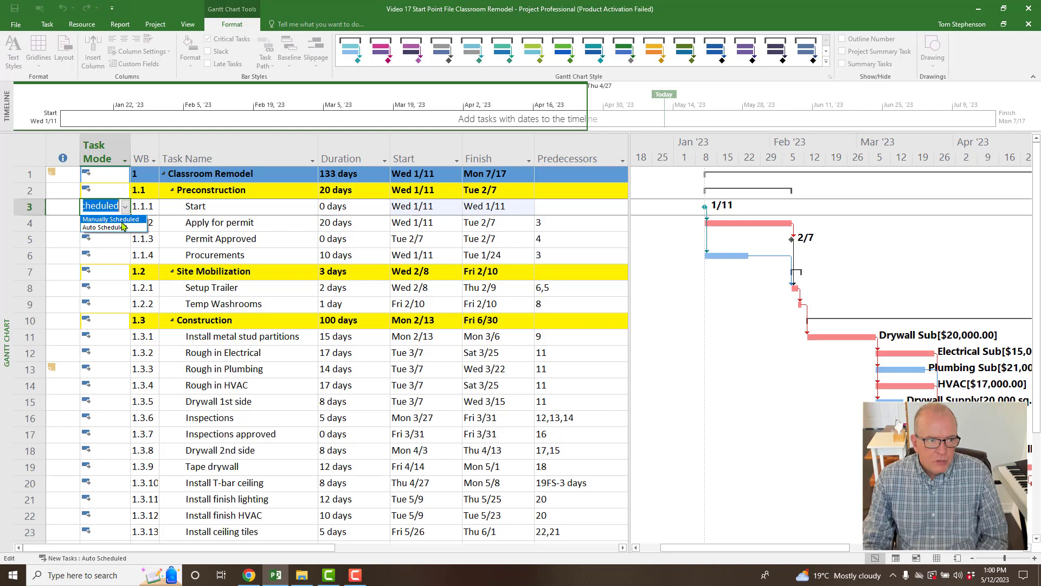
pyautogui.click(103, 230)
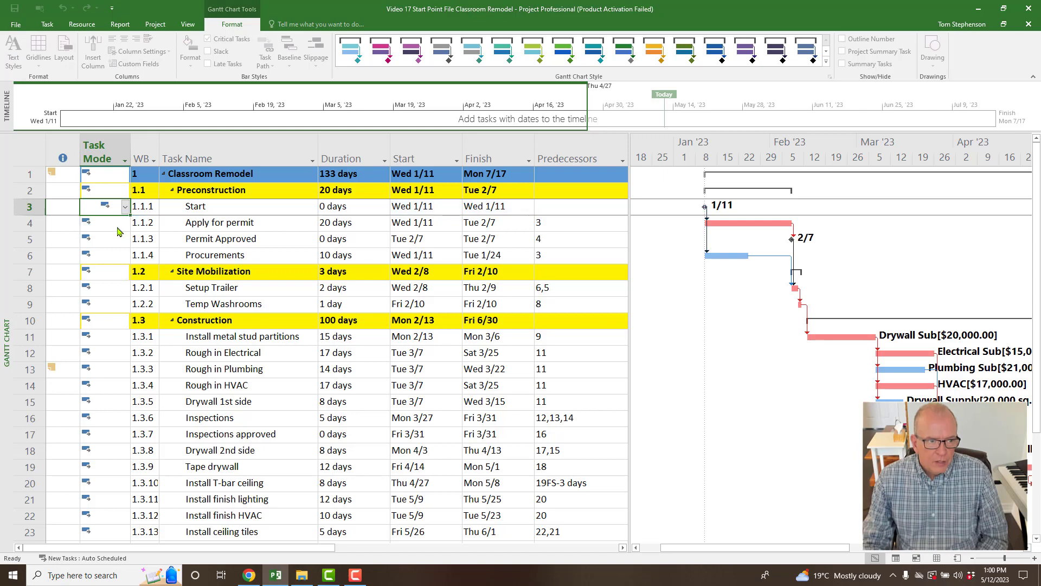
# Review the task modes through the Closeout phase and set all tasks in the project to Auto Schedule.
pyautogui.click(189, 224)
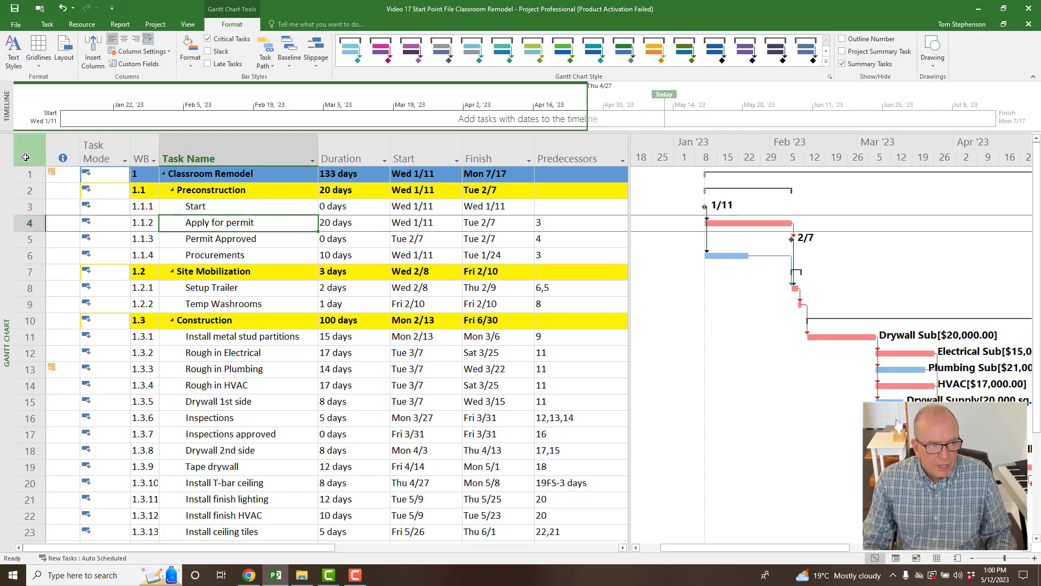
pyautogui.scroll(-3, 116, 370)
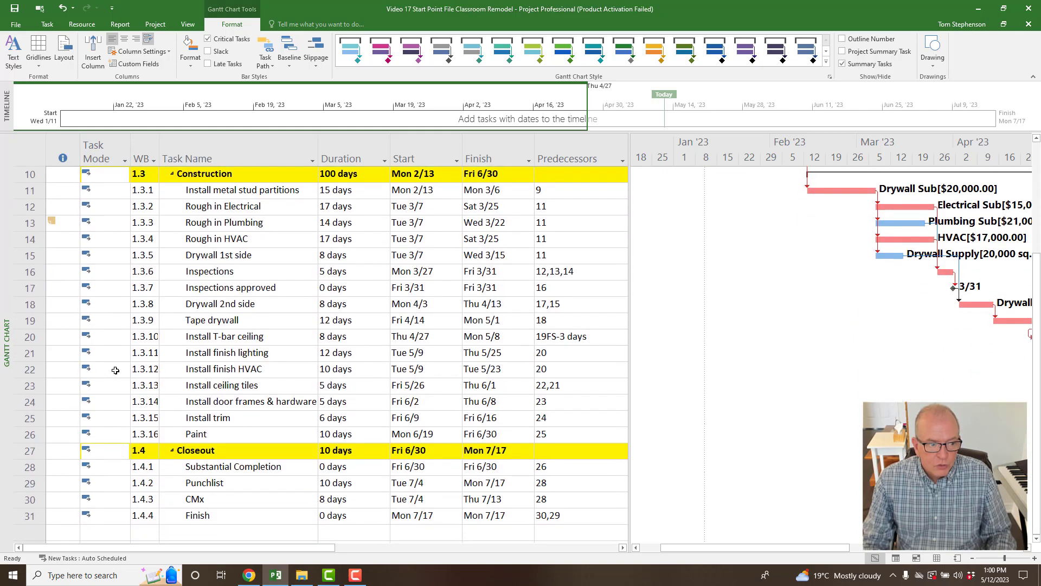
pyautogui.scroll(3, 116, 370)
pyautogui.click(32, 152)
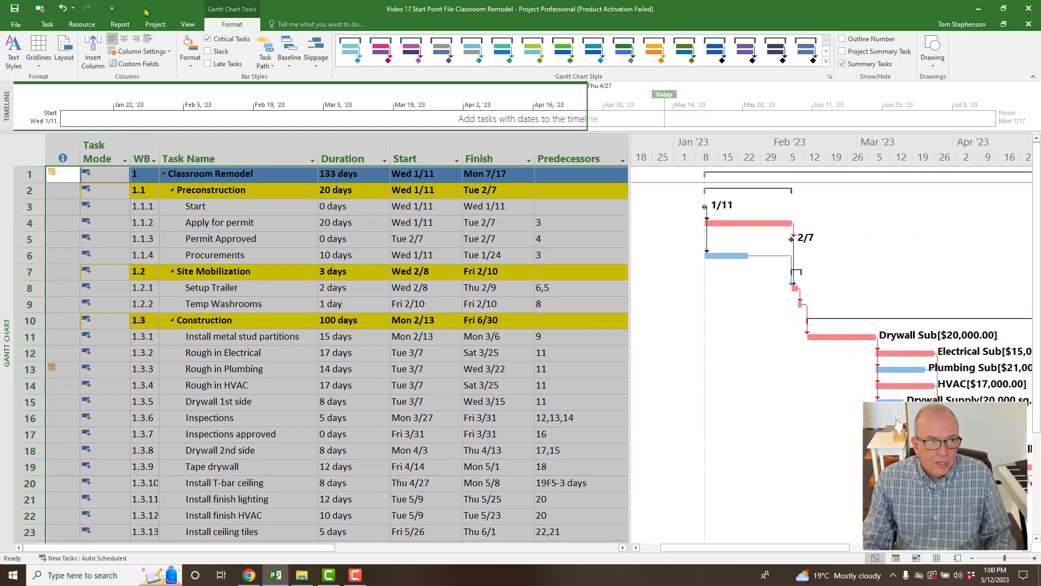
pyautogui.click(47, 24)
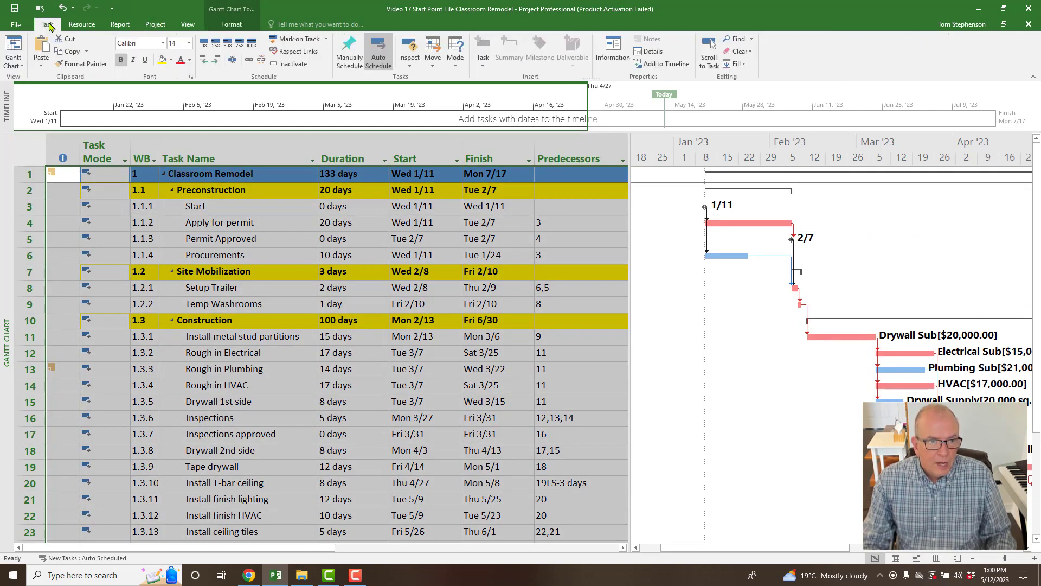
pyautogui.click(378, 56)
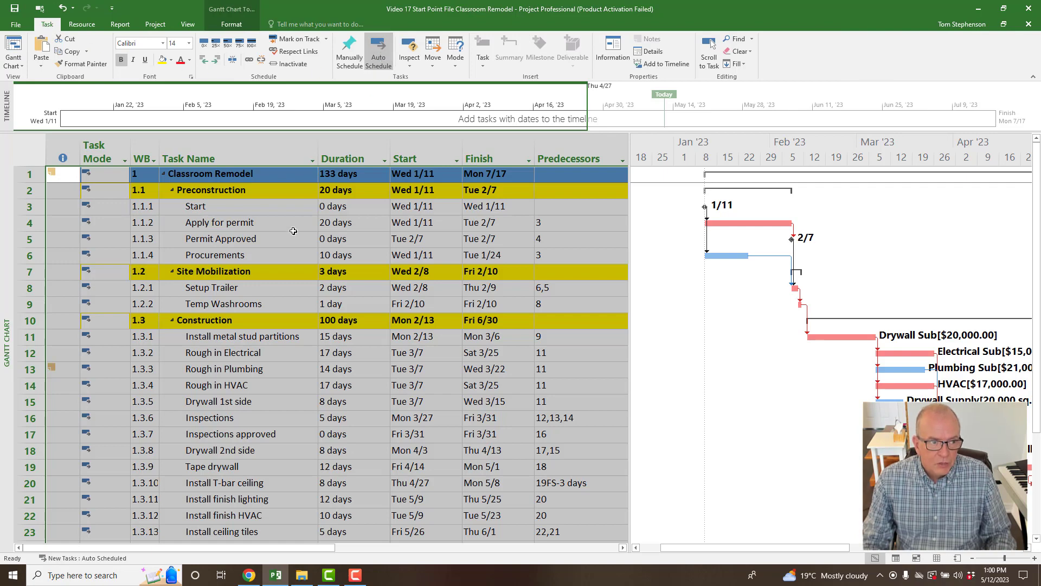
pyautogui.click(184, 401)
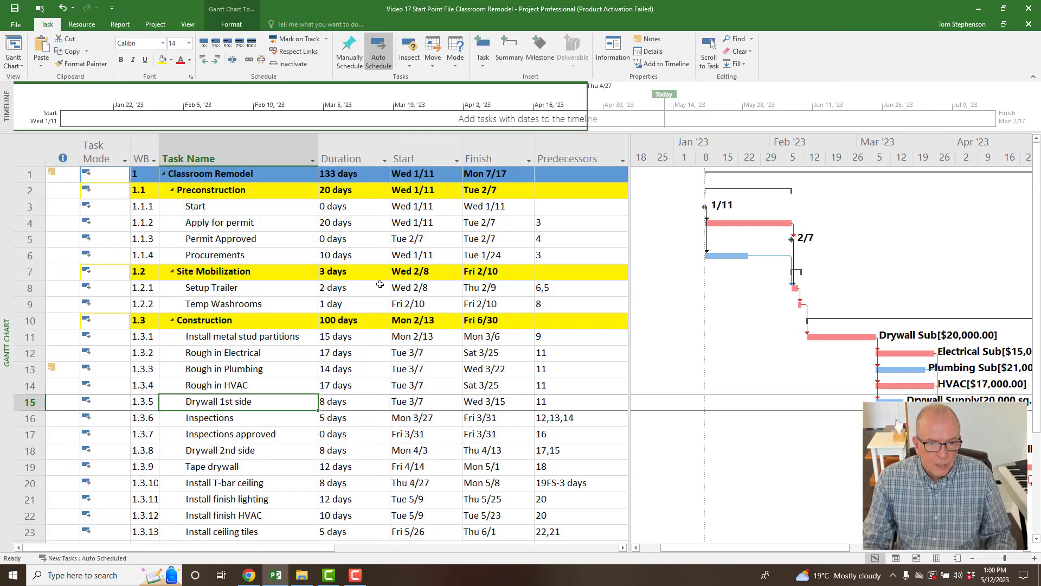